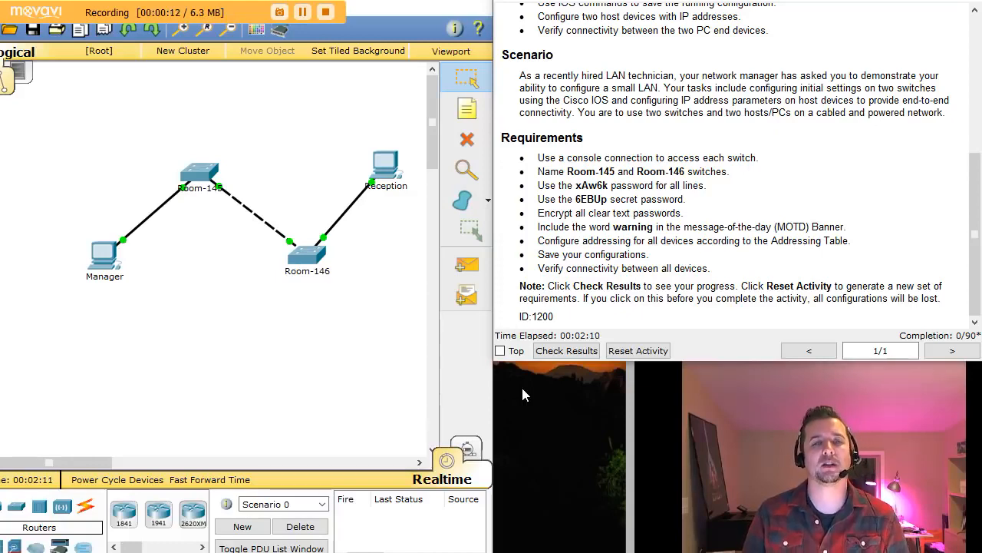
- Scroll to the Requirements list and mark the console-connection requirement
scroll(847, 254, up, 5)
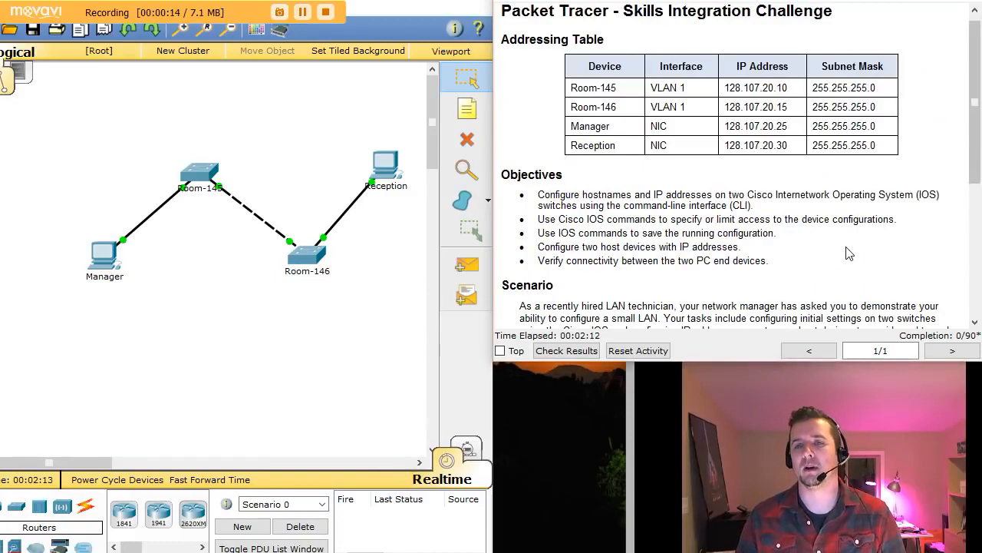
scroll(847, 253, up, 1)
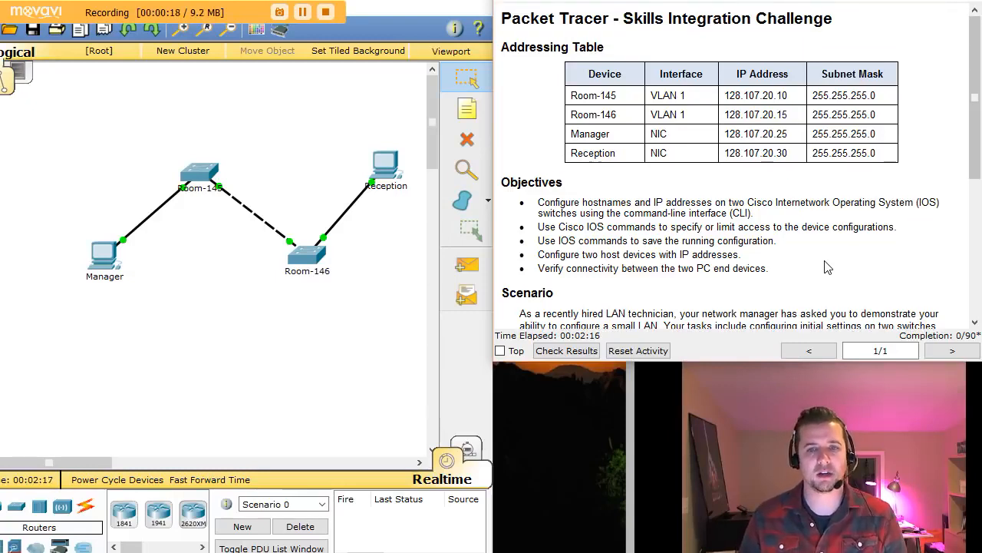
drag(979, 148, 976, 163)
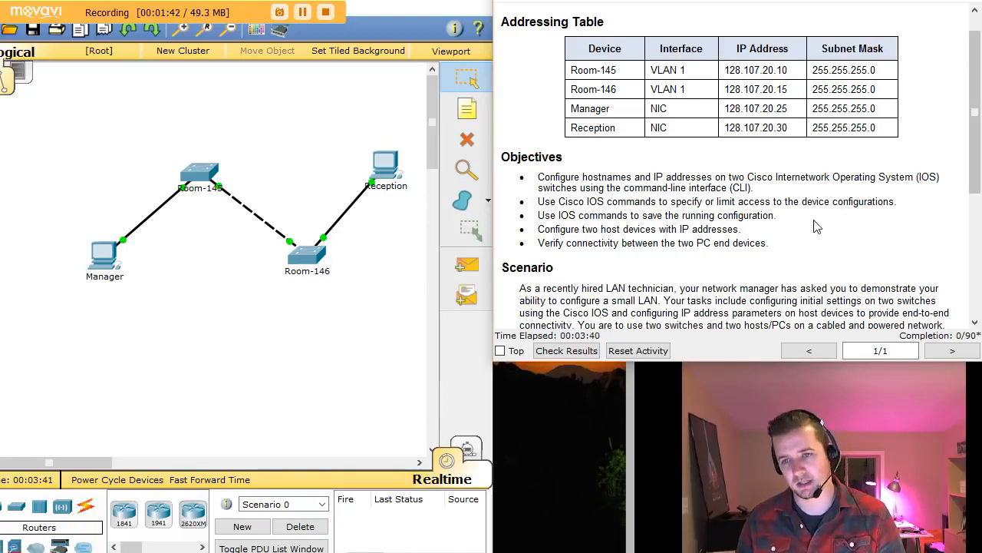
click(976, 322)
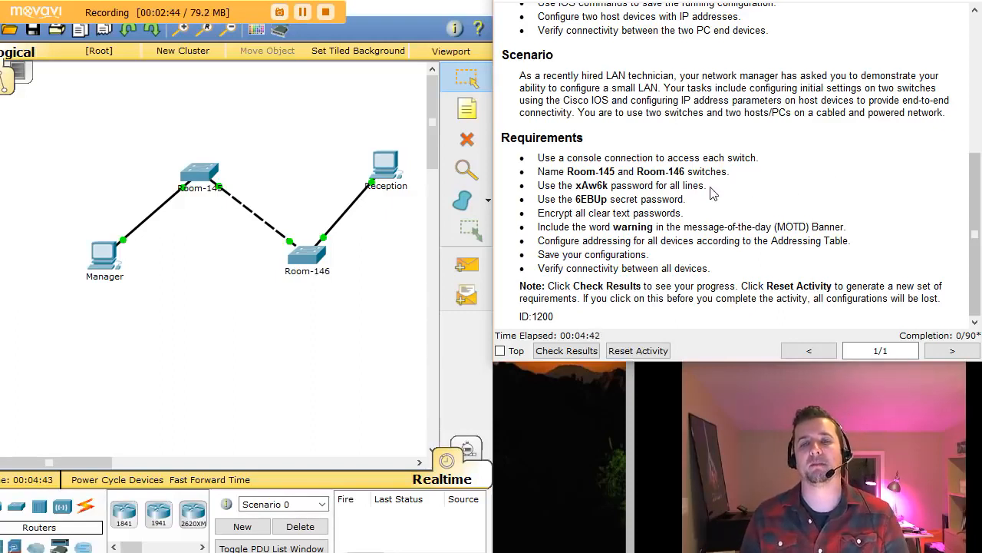
drag(549, 158, 757, 158)
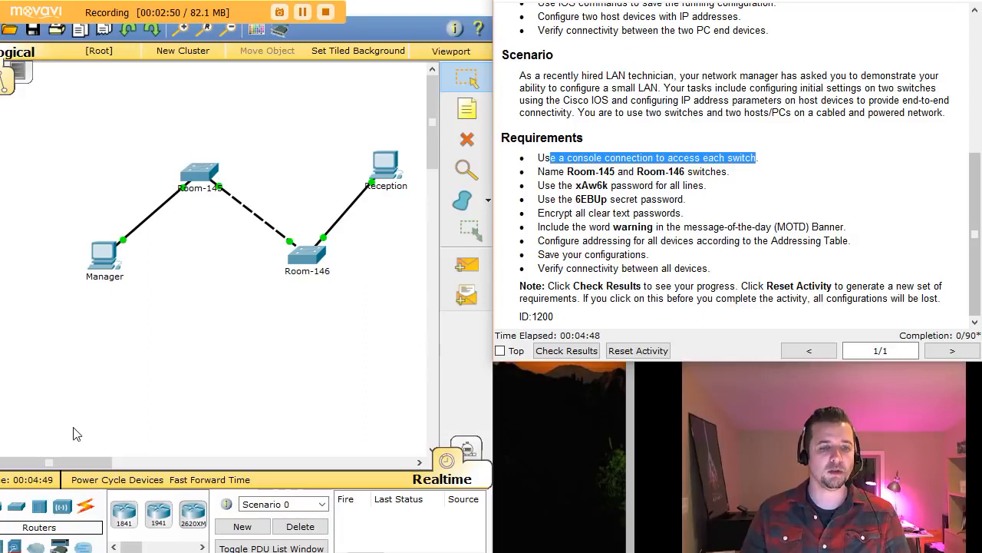
- Connect Manager's RS 232 port to Room-145's Console port with a console cable
click(87, 508)
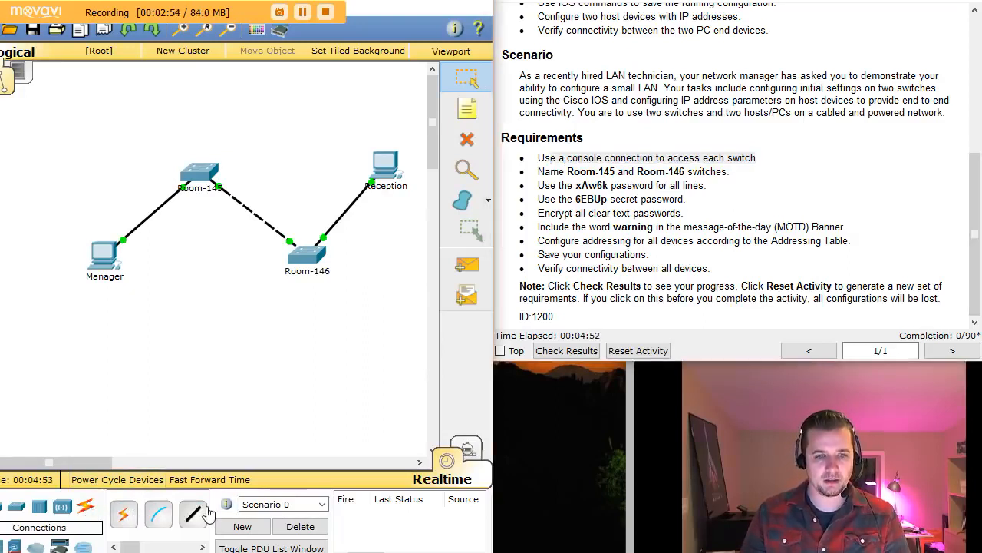
drag(211, 506, 337, 512)
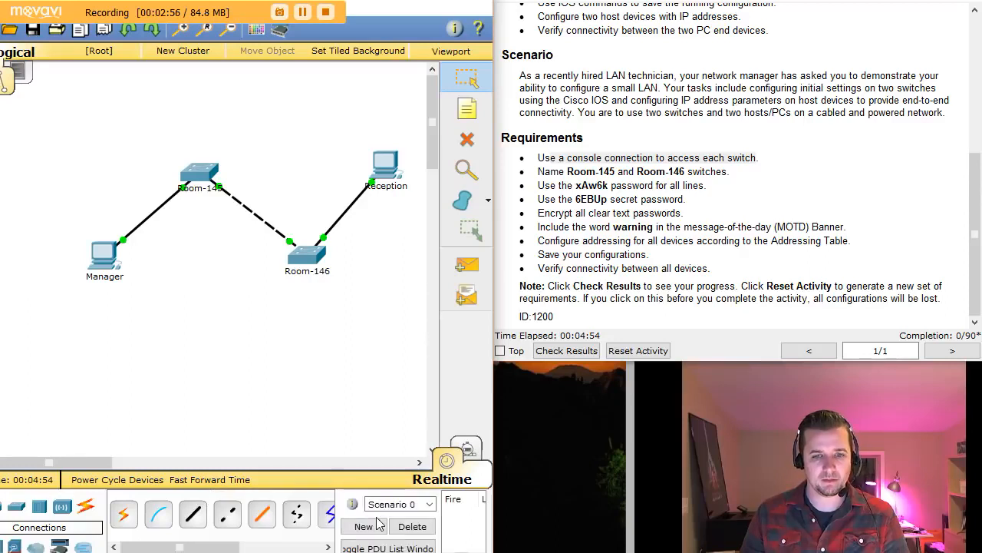
mouse_move(230, 546)
mouse_down()
mouse_move(246, 547)
mouse_move(215, 547)
mouse_up()
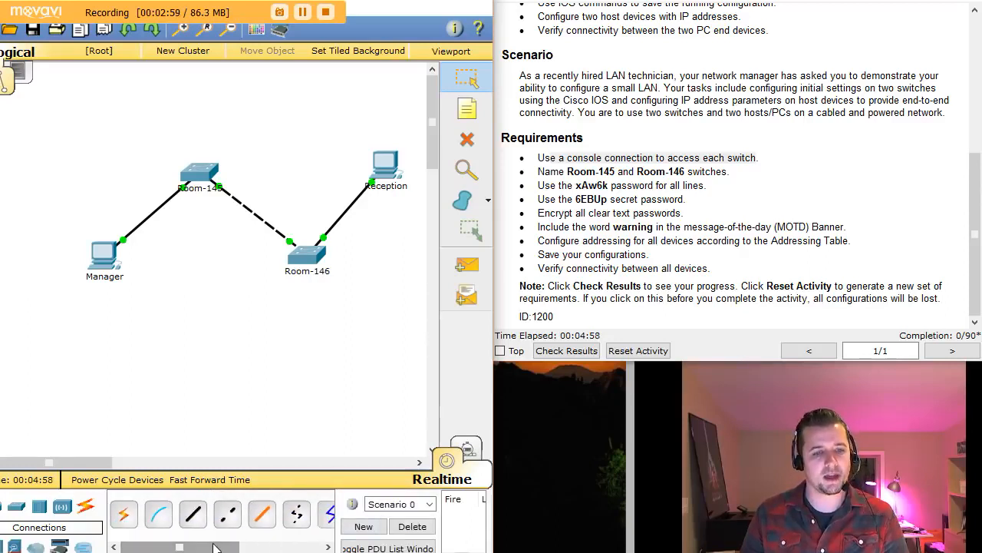
click(158, 518)
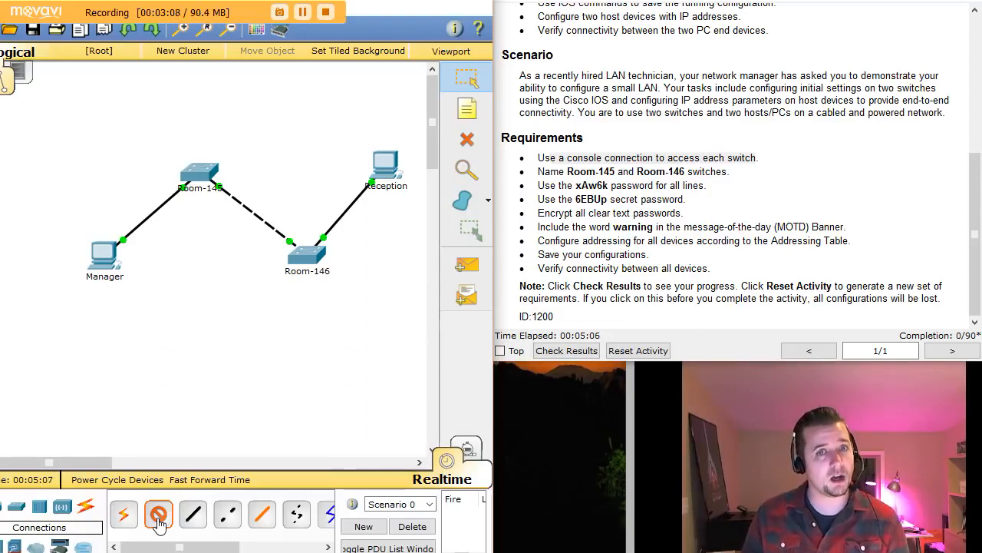
click(159, 515)
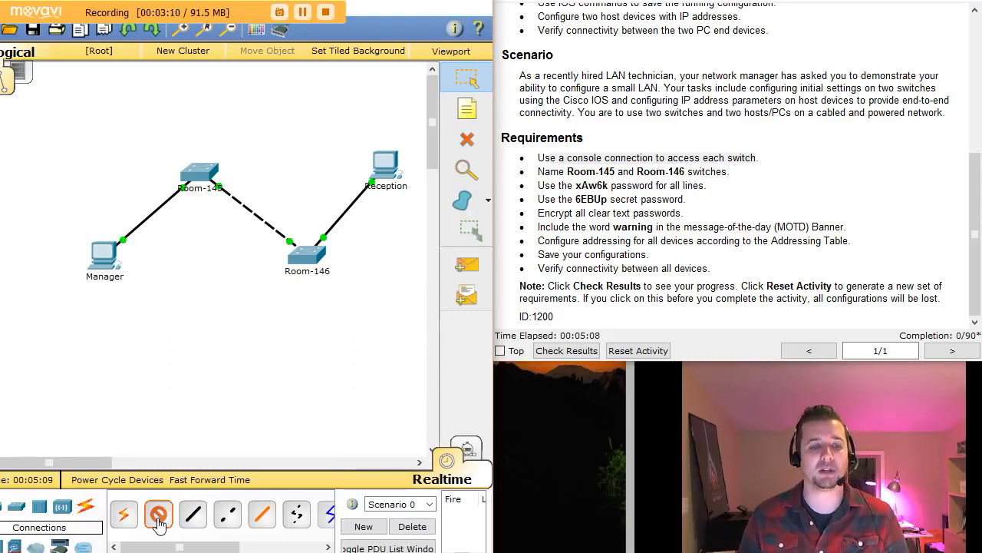
click(108, 255)
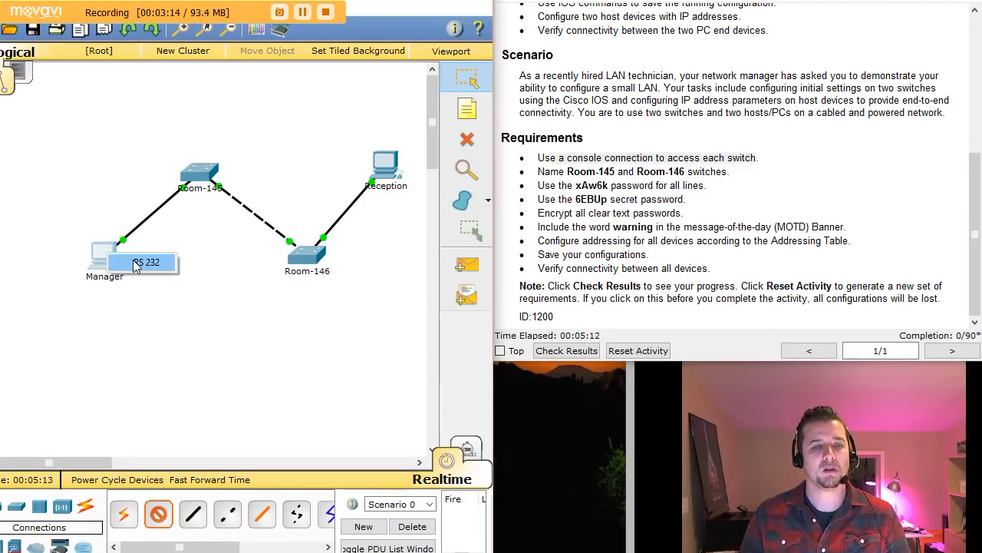
click(137, 263)
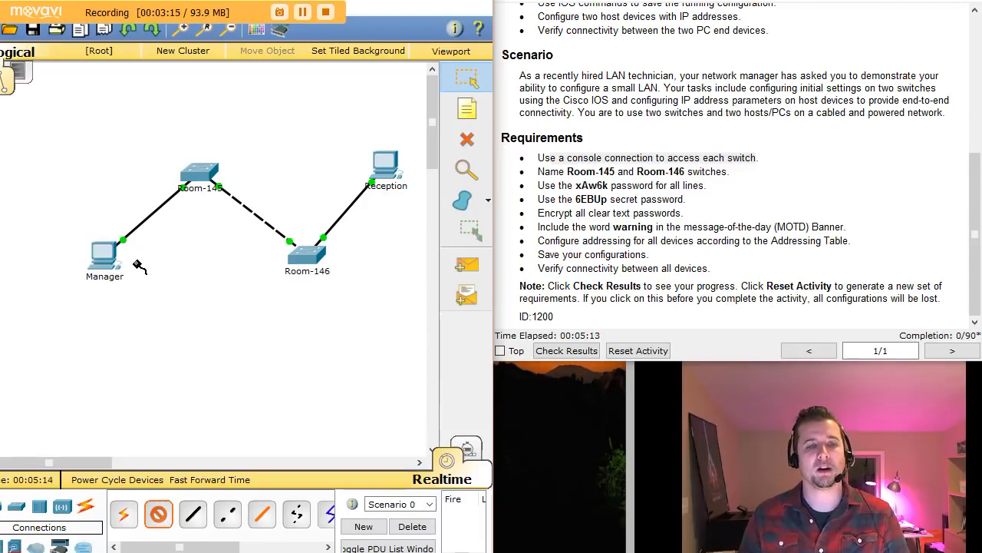
click(200, 175)
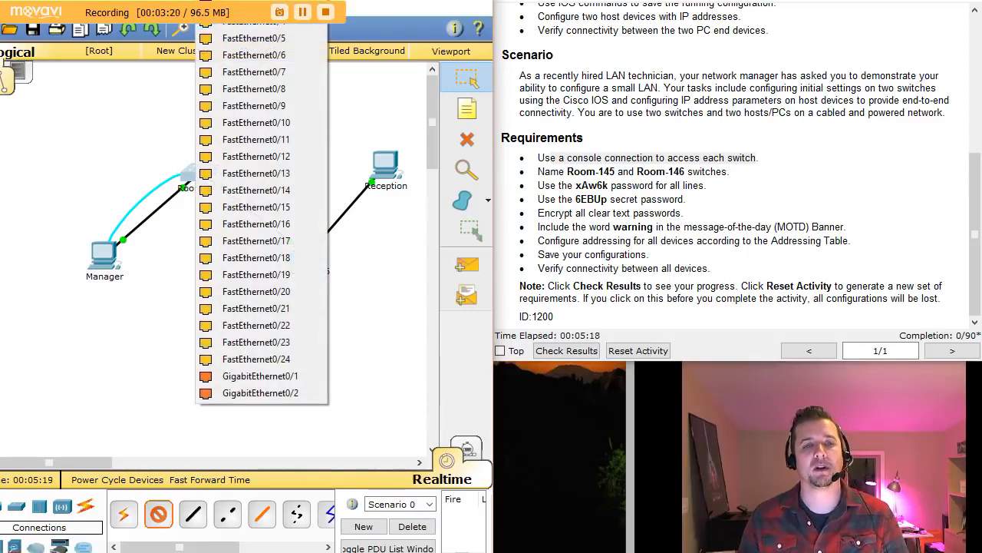
click(222, 4)
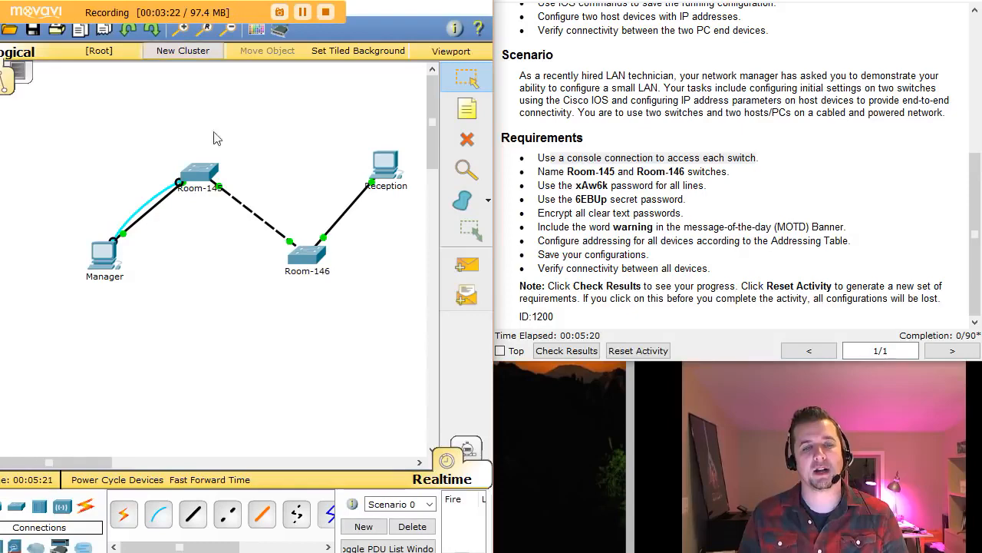
- Connect Room-146's Console port to Reception's RS 232 port with a second console cable
click(157, 515)
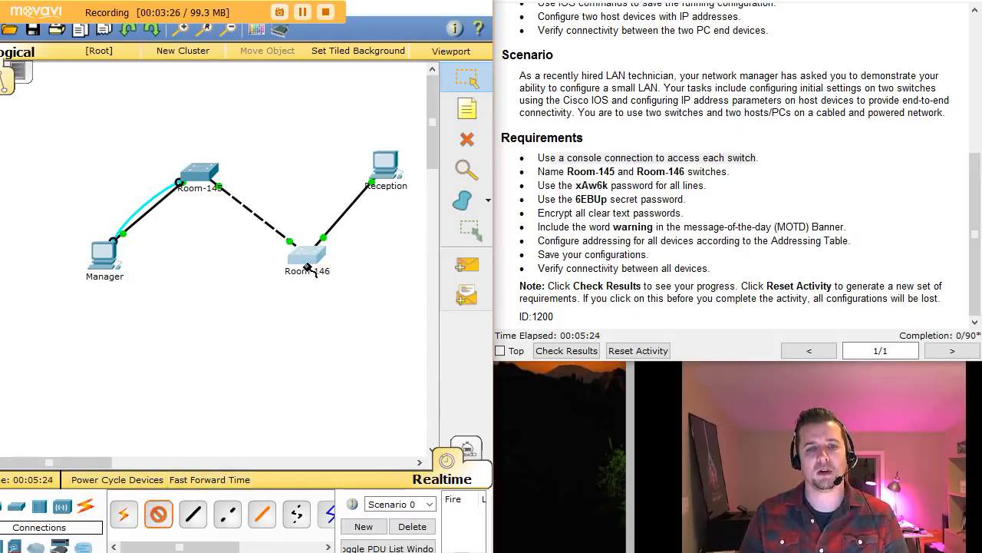
click(304, 266)
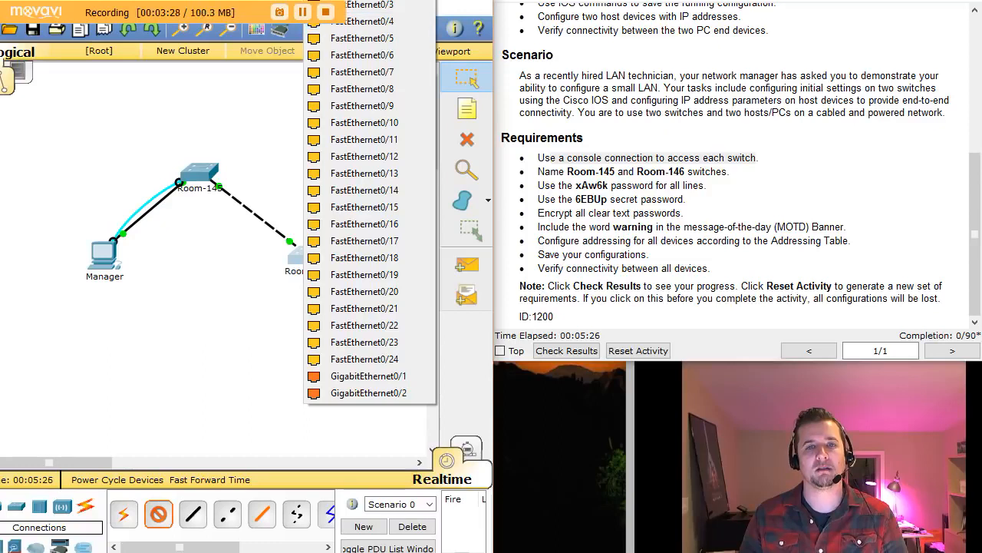
click(356, 2)
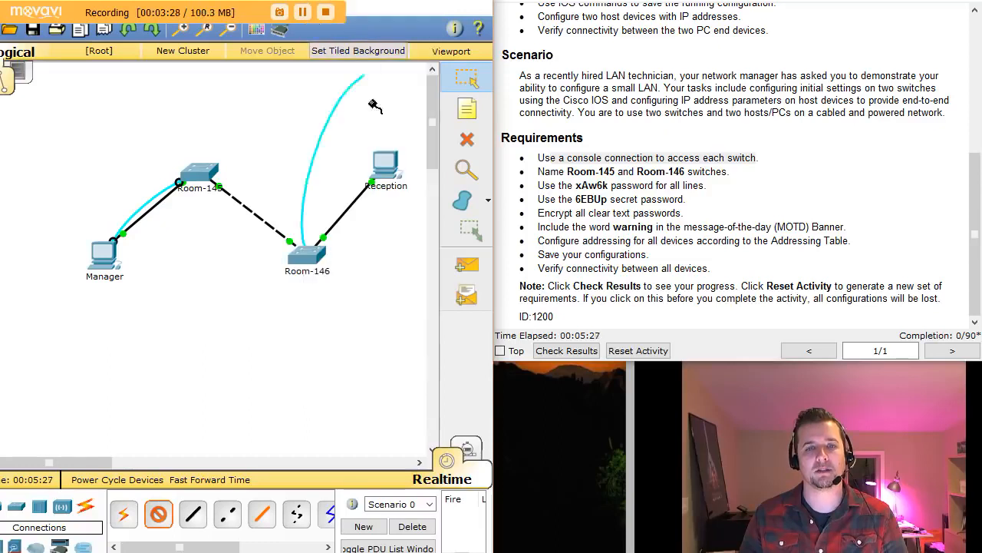
click(389, 164)
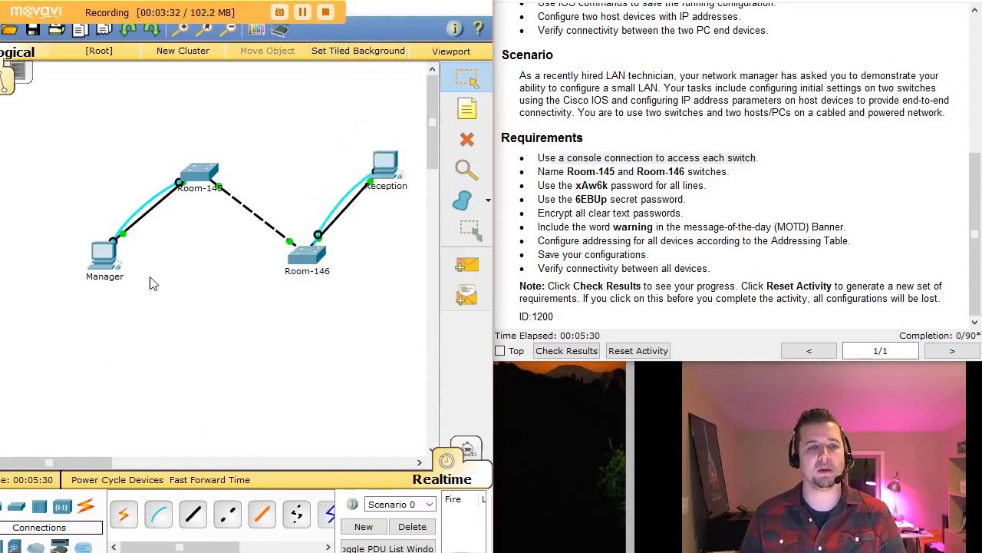
- Open the Manager PC window, move it aside, and review the switch naming requirement
click(103, 265)
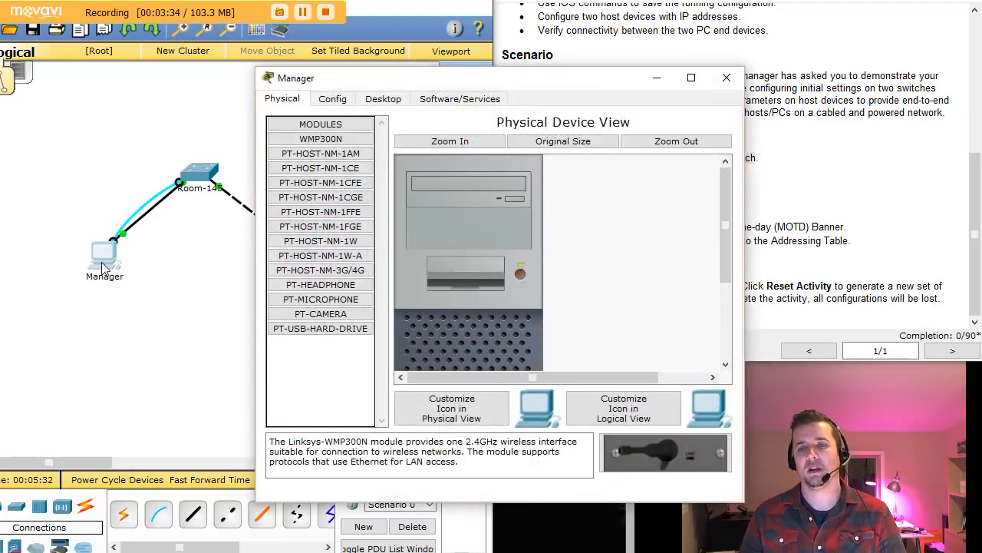
drag(412, 78, 162, 63)
click(697, 179)
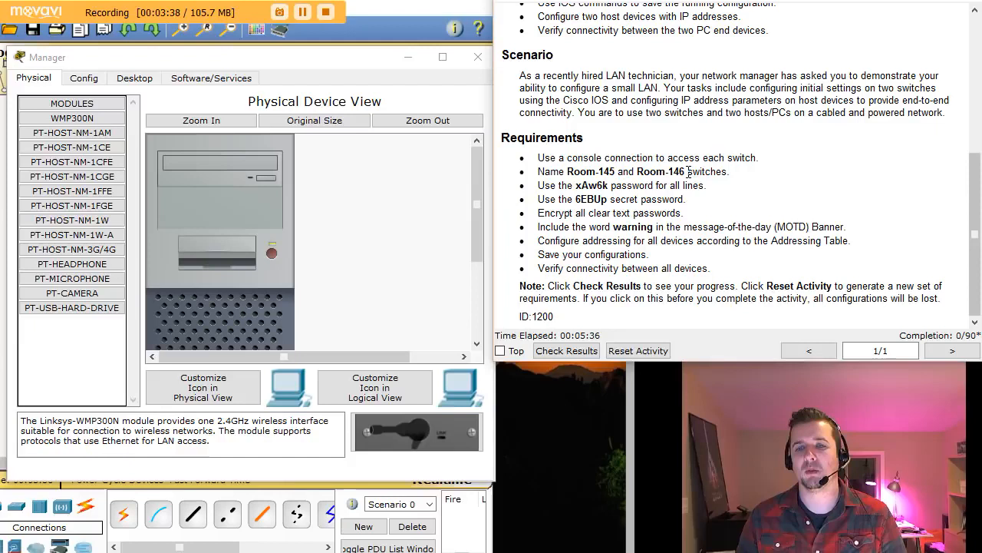
drag(550, 172, 715, 173)
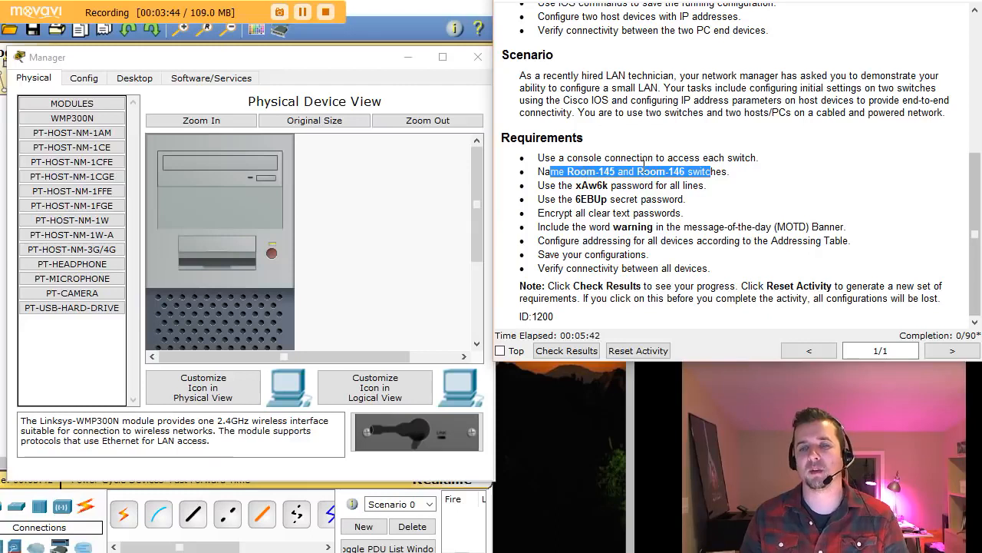
click(716, 171)
- Reposition the Manager window at the upper left and show its Desktop applications
click(301, 61)
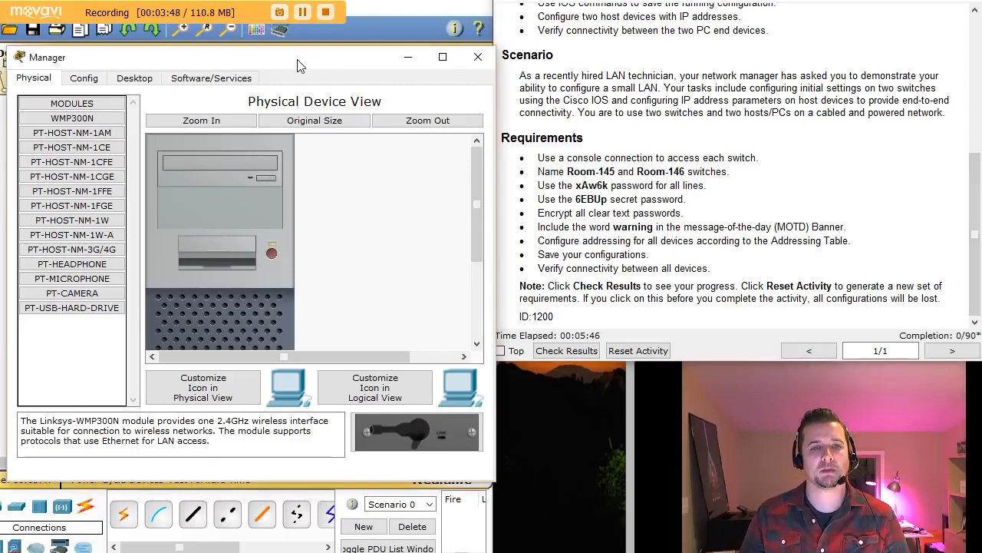
mouse_move(300, 61)
mouse_down()
mouse_move(351, 224)
mouse_move(338, 344)
mouse_move(315, 67)
mouse_up()
drag(155, 67, 143, 61)
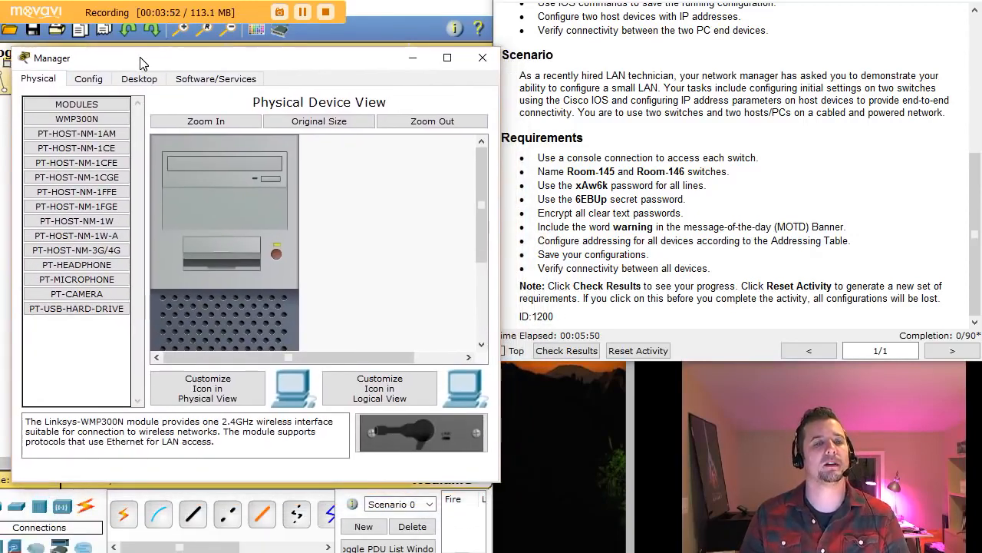
click(132, 79)
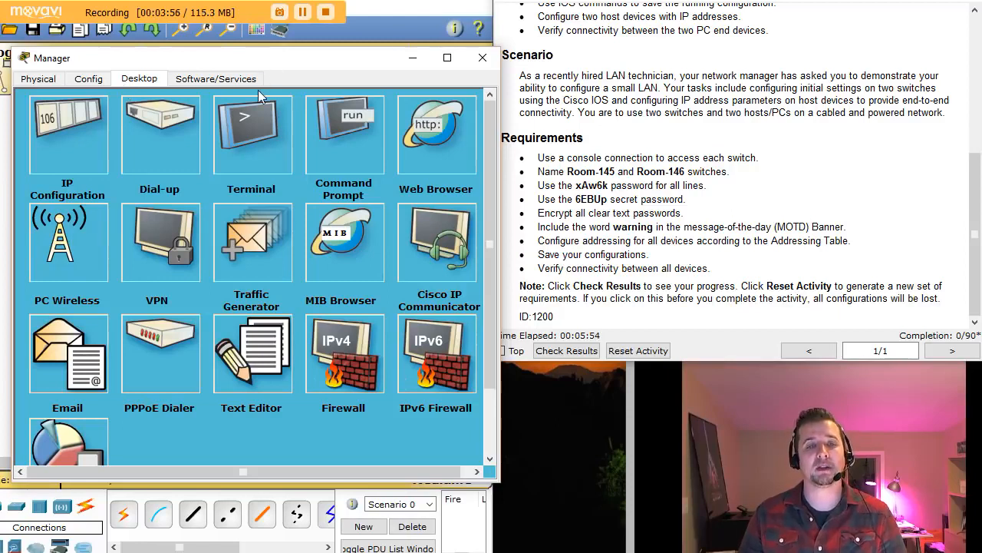
- Launch Manager's Terminal and connect with the default 9600, 8, None, 1, None settings
click(257, 138)
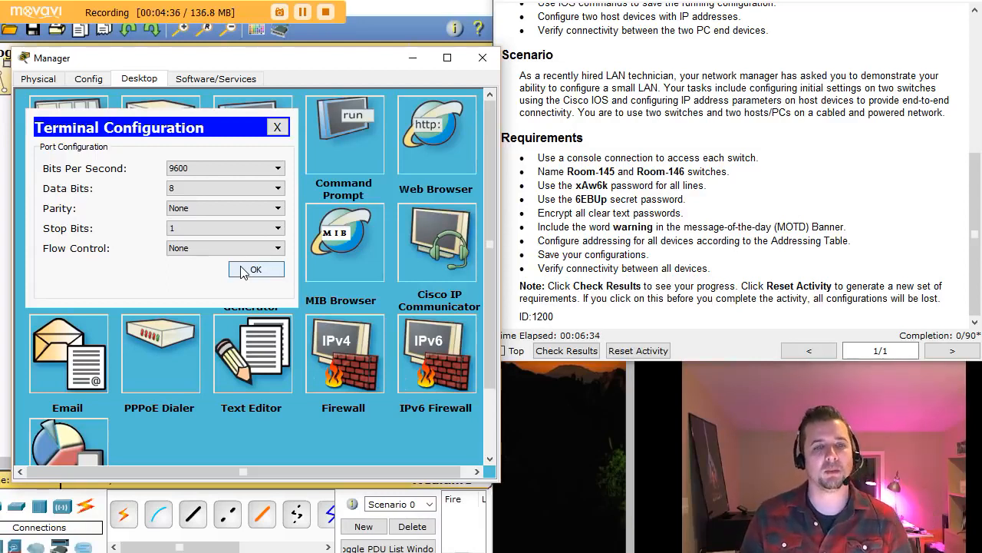
click(244, 271)
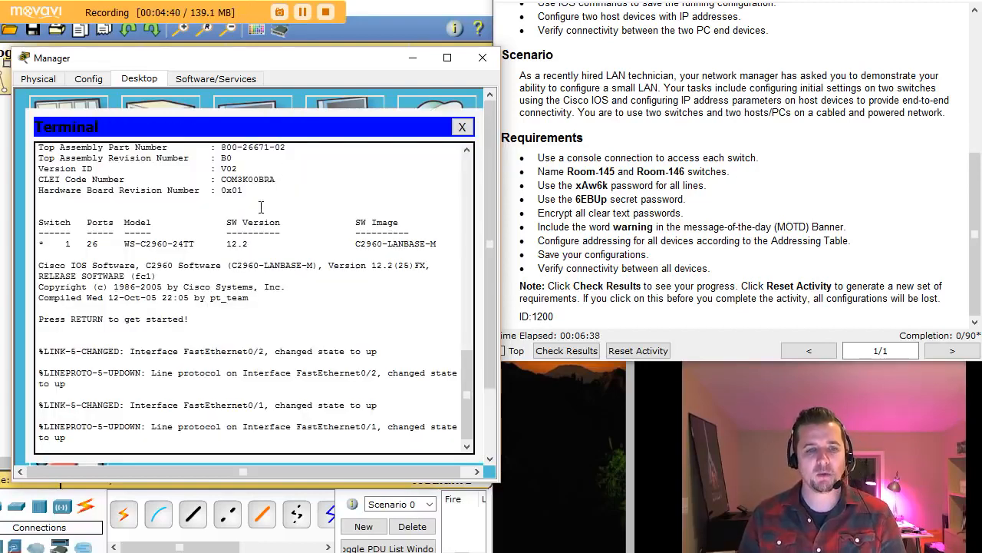
- Enter privileged mode with en, then global configuration mode with configure terminal
key(Return)
key(Return)
key(Return)
key(Return)
text(en)
key(Return)
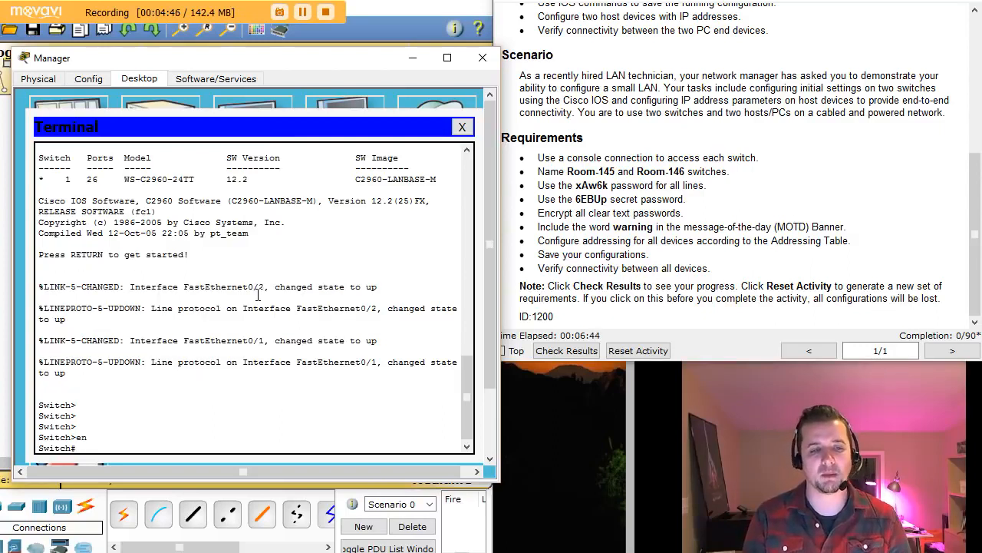
key(Return)
key(Return)
key(Return)
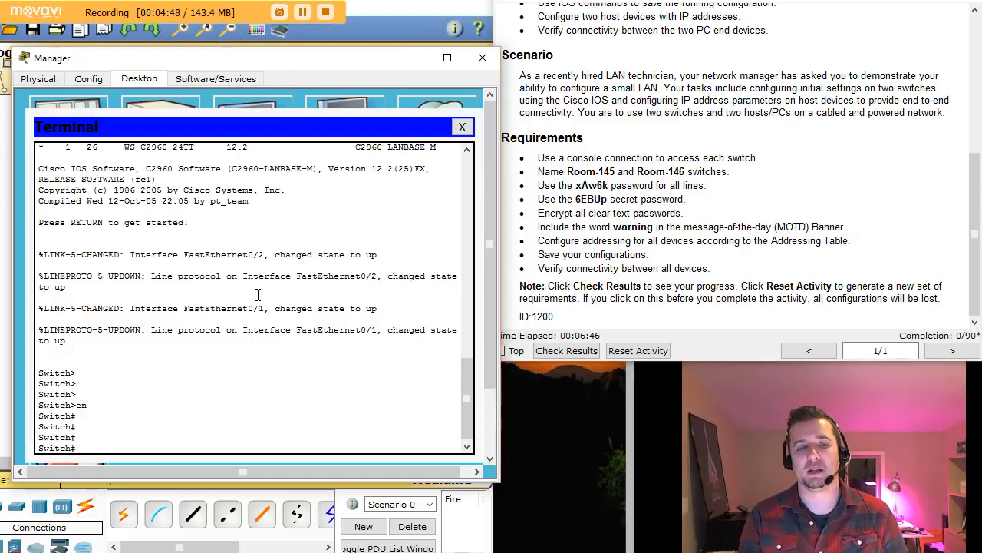
text(conf)
key(Tab)
text(t)
key(Tab)
key(Return)
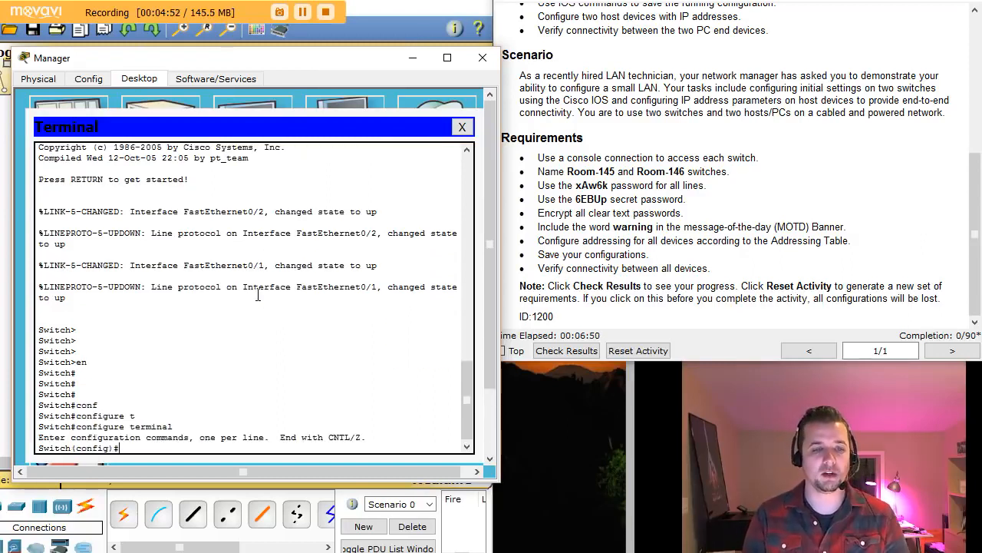
- Set the switch hostname to Room-145
text(hoa)
key(BackSpace)
text(s)
key(Tab)
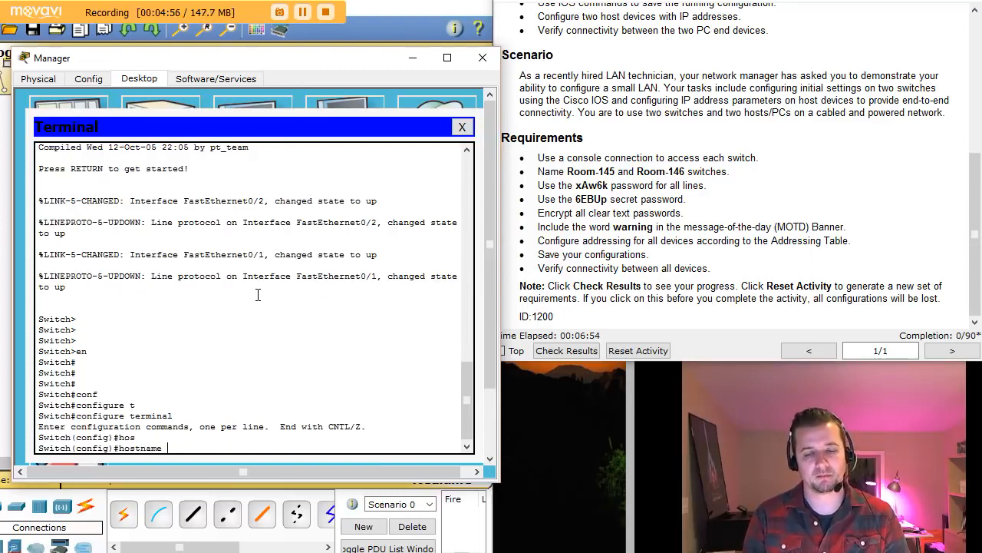
text(Roo)
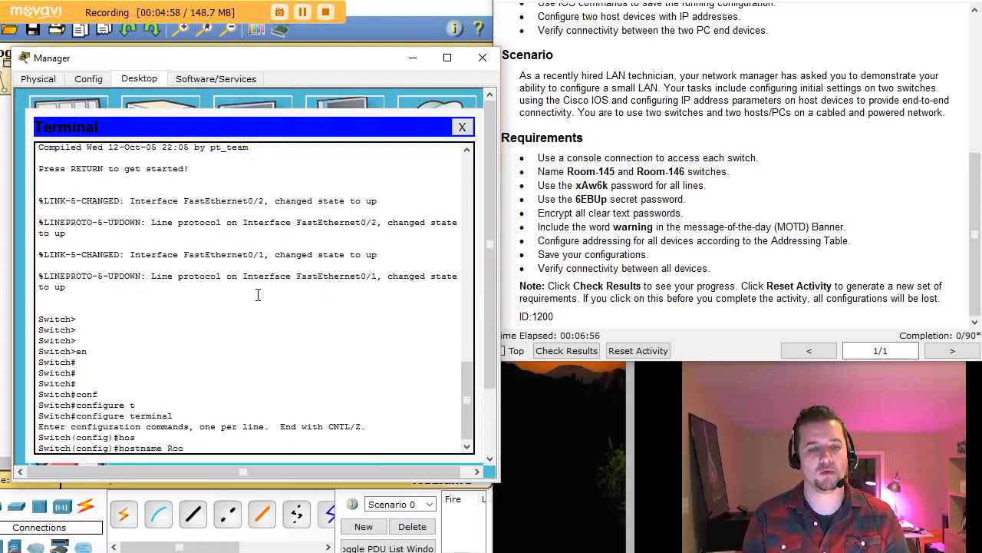
text(m-1)
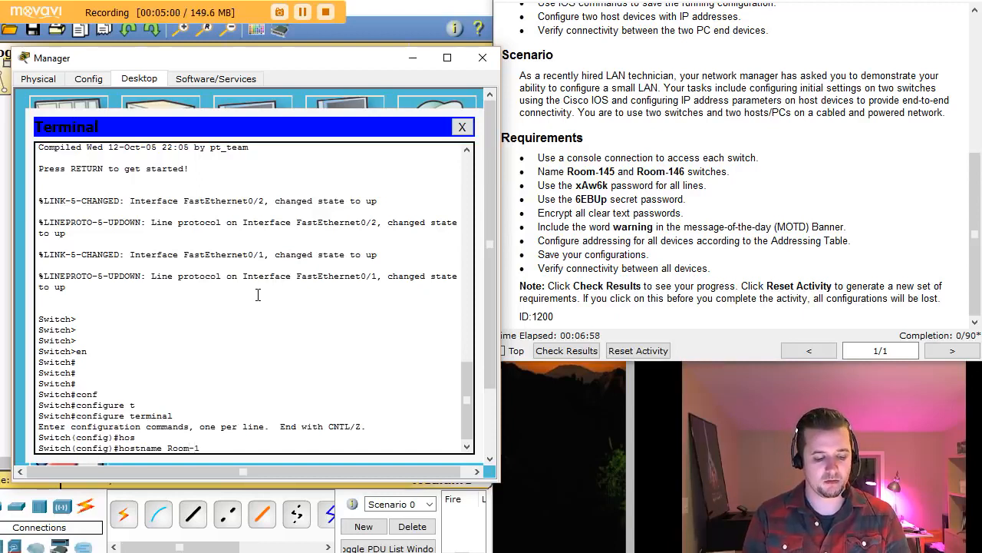
text(45)
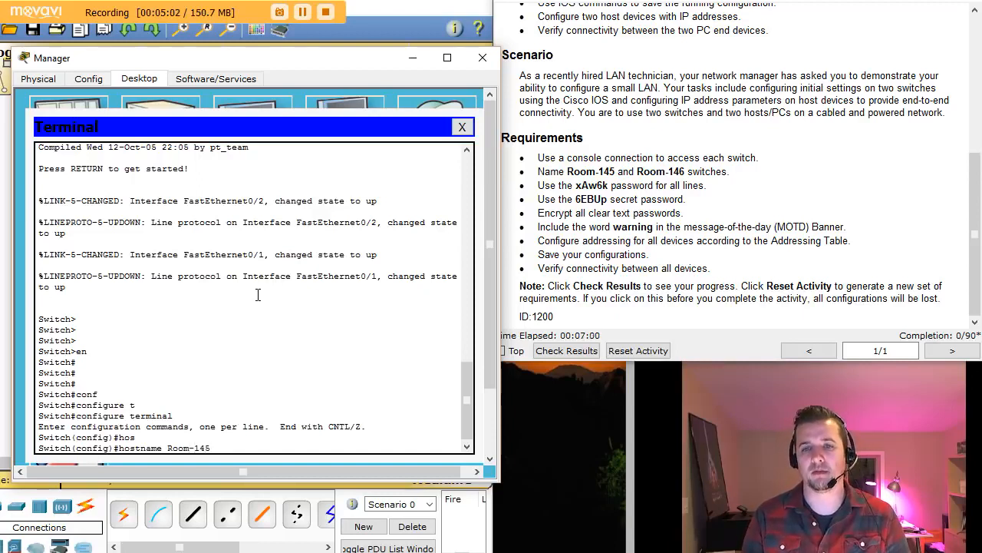
key(Return)
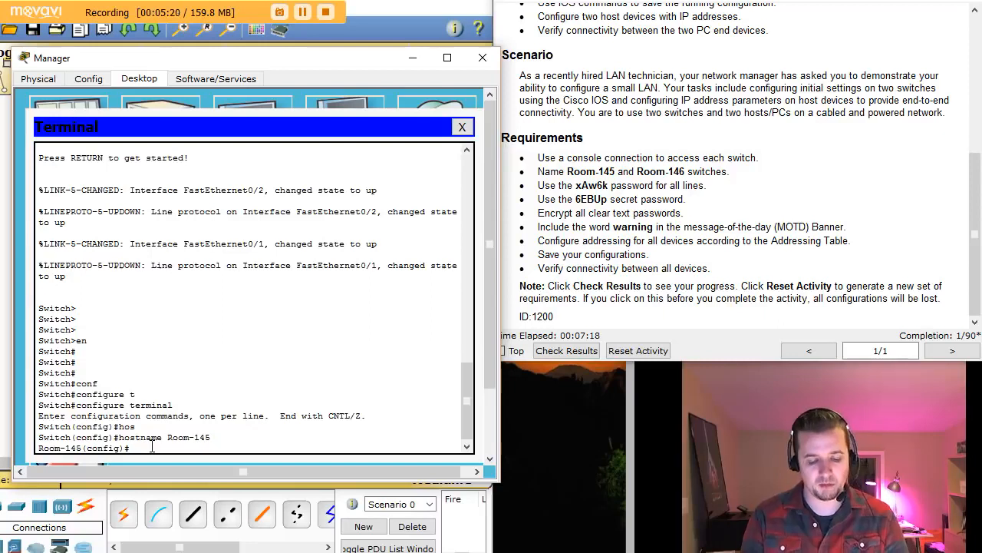
- Configure enable secret on Room-145 with the activity's required secret password
text(en)
key(Tab)
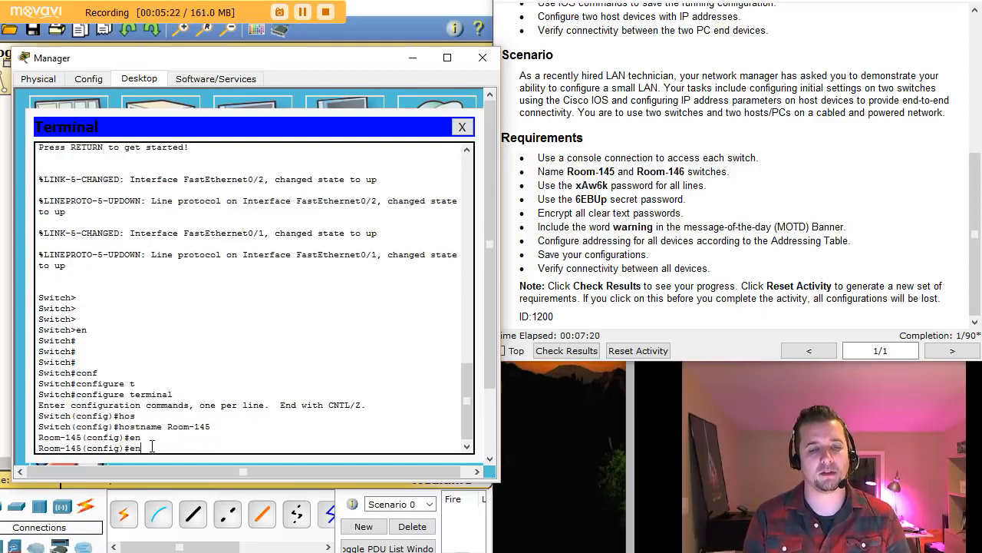
text(a)
key(Tab)
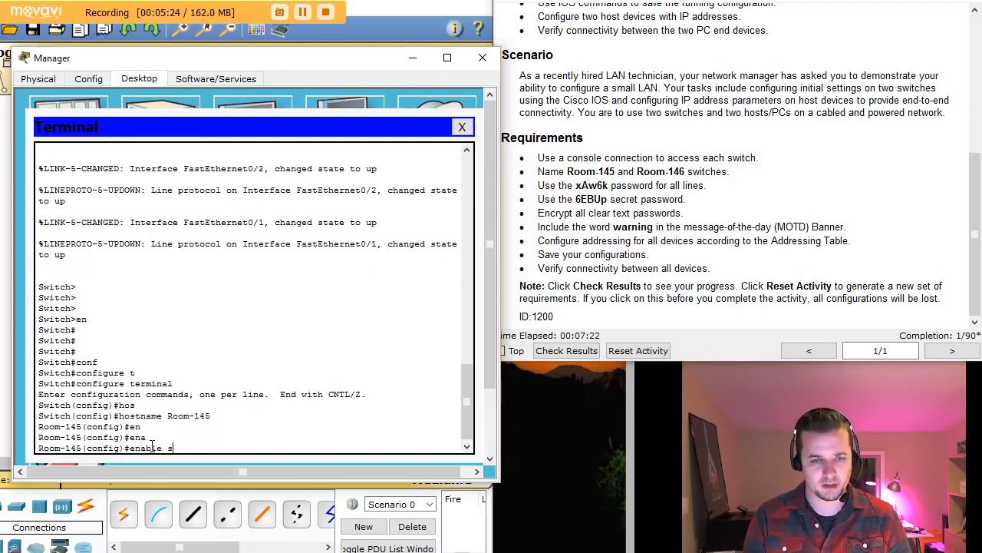
text(secret)
key(Tab)
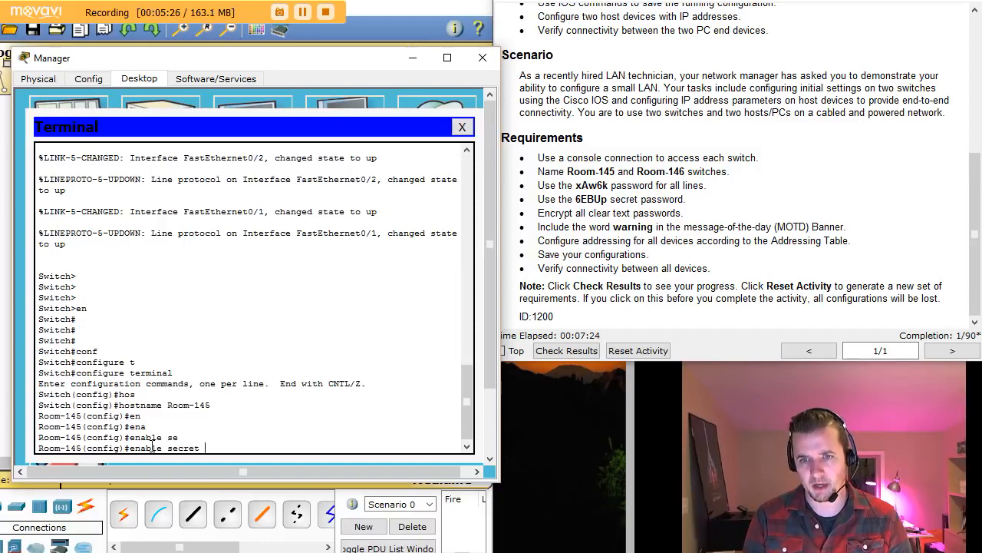
text(6E)
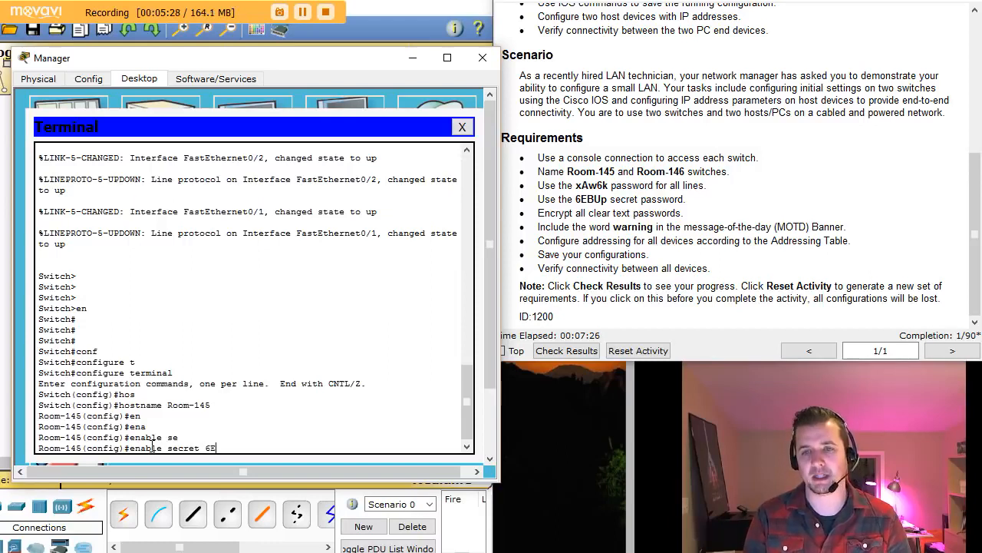
text(BU)
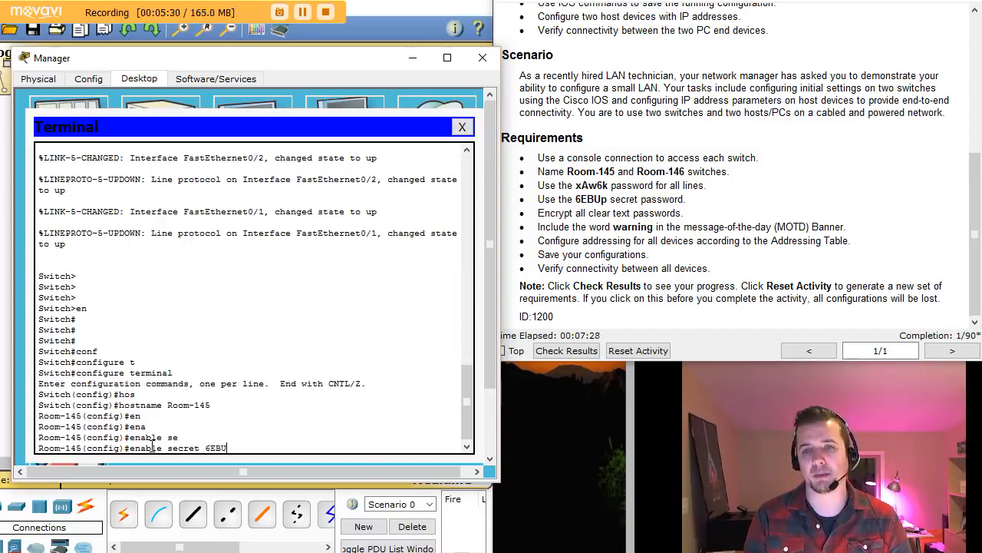
text(p)
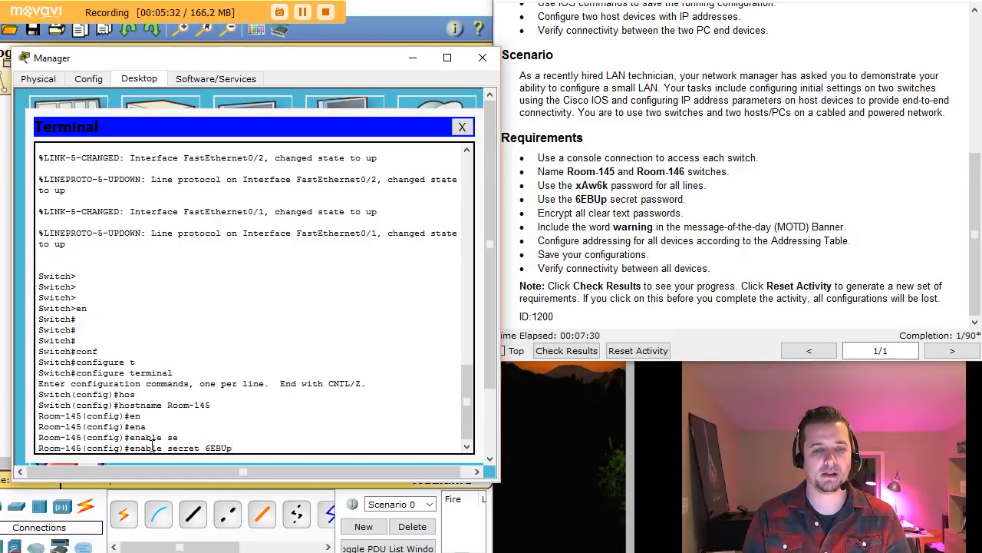
key(Return)
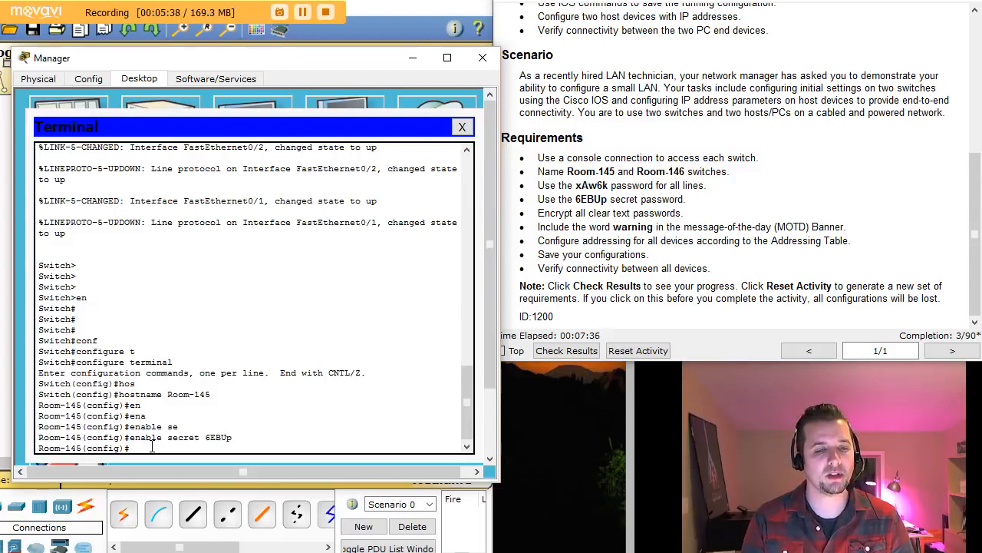
- Enter line console 0 and set the required console line password
text(line con)
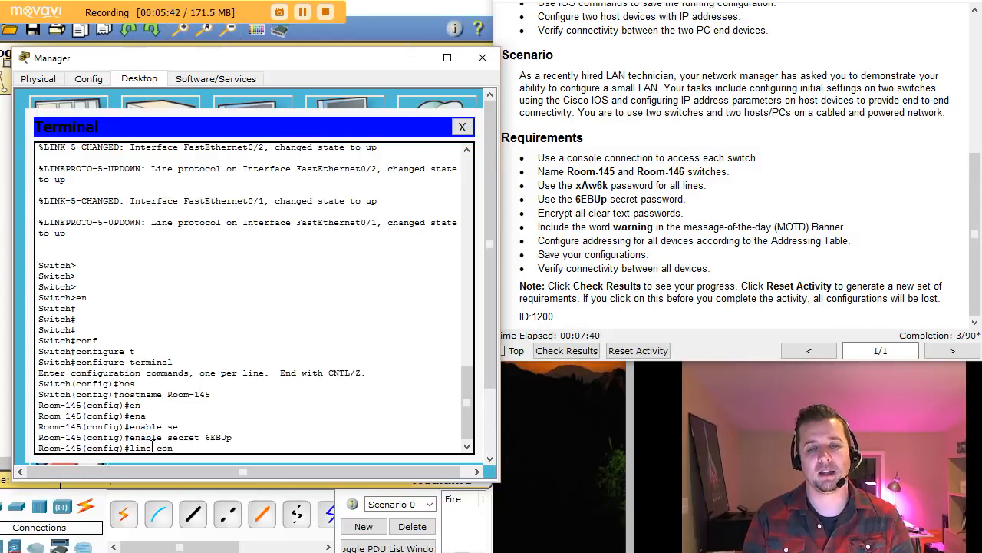
key(Tab)
text(0)
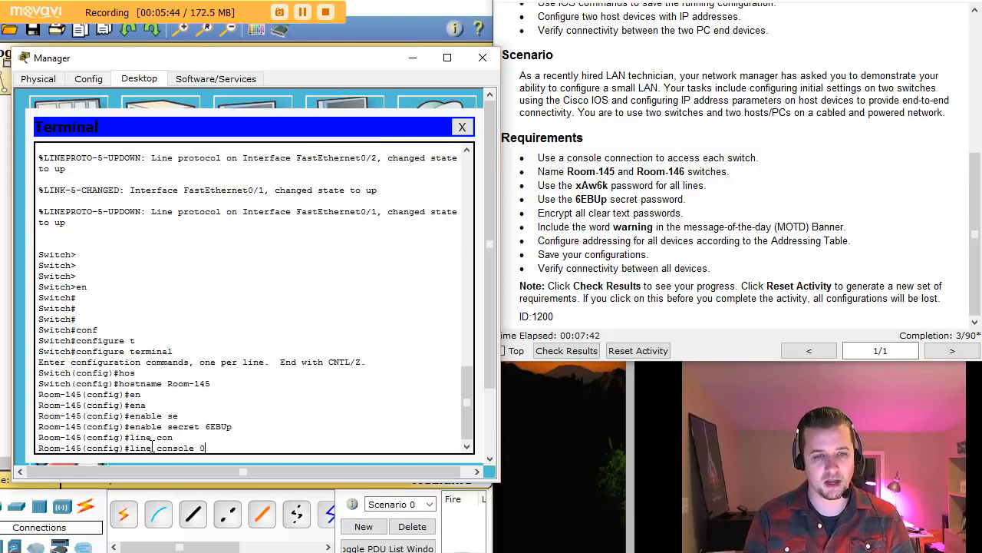
key(Return)
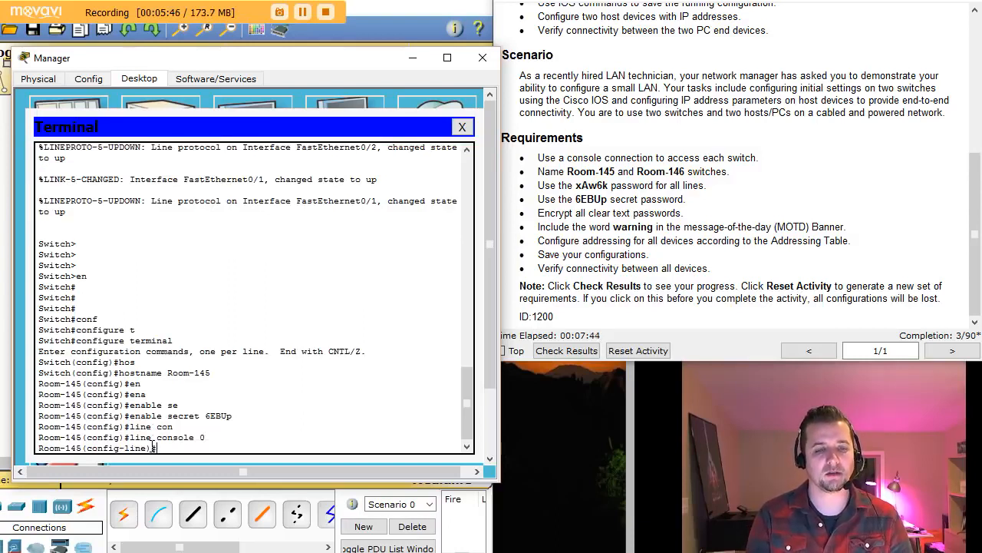
text(pas)
key(Tab)
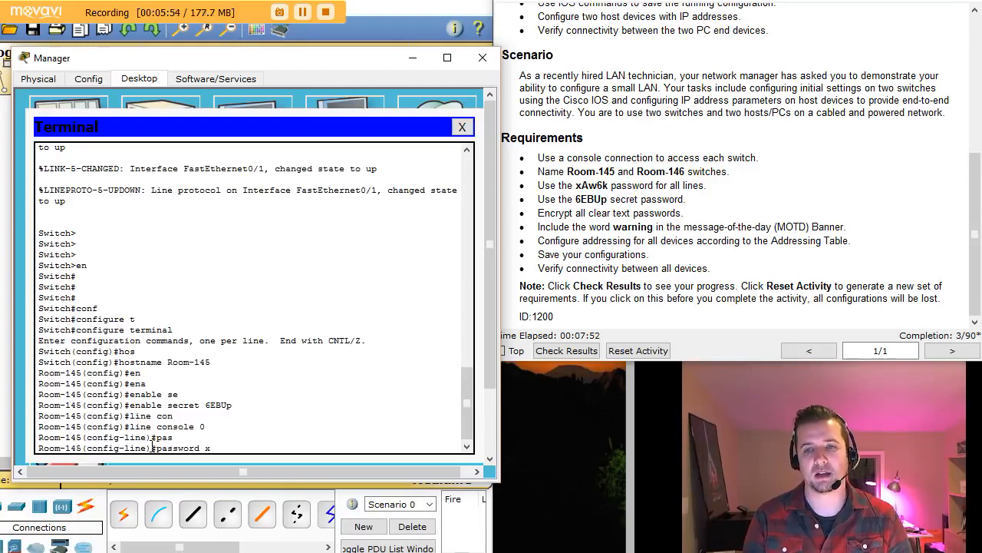
text(w)
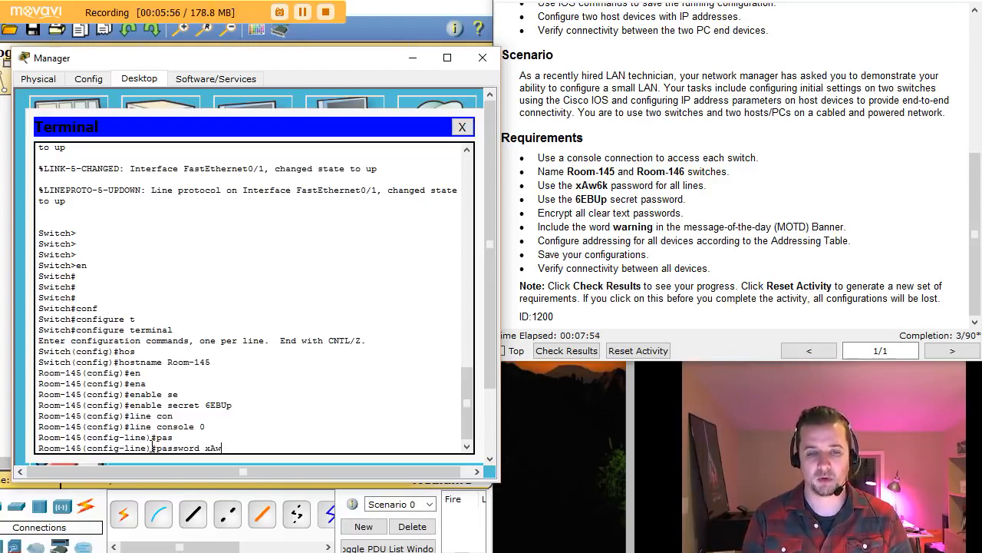
text(6)
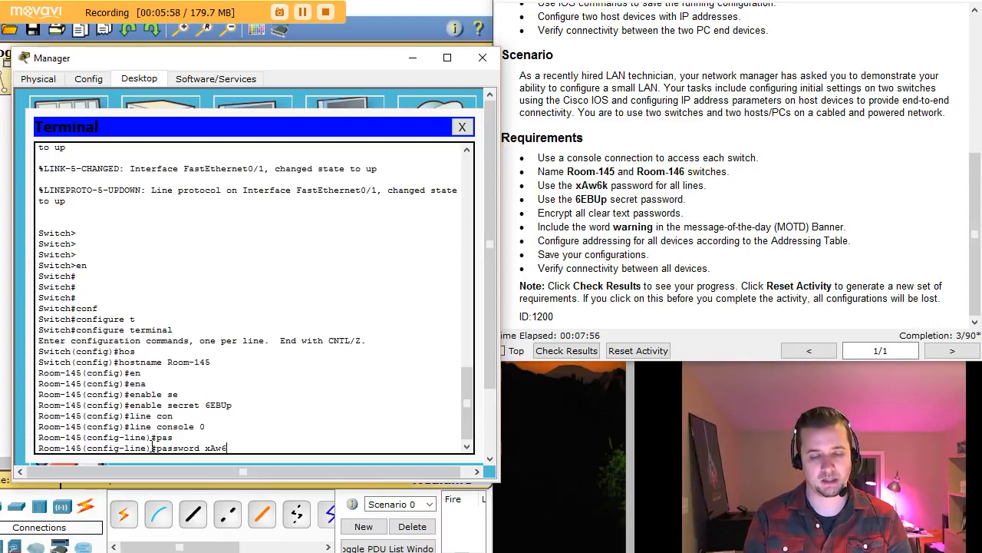
text(k)
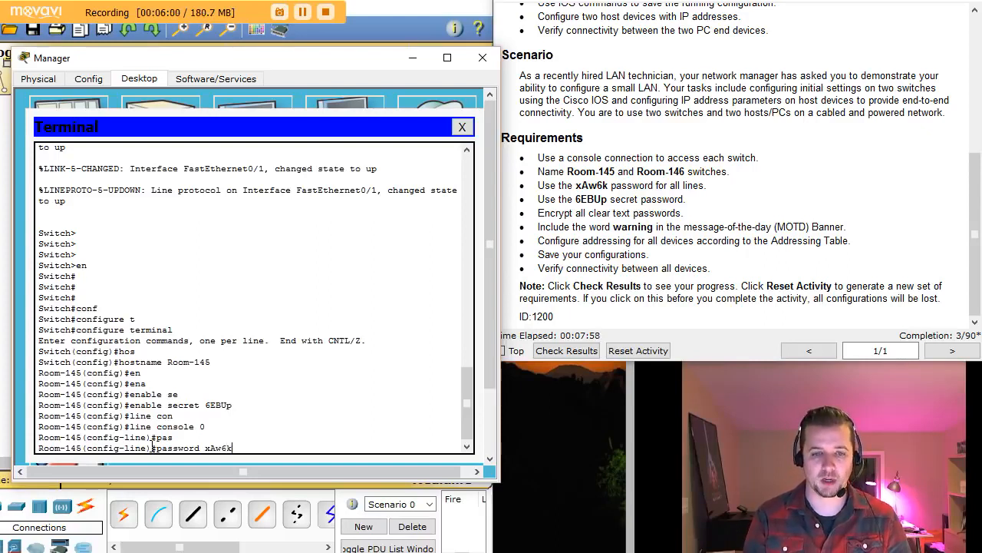
key(Return)
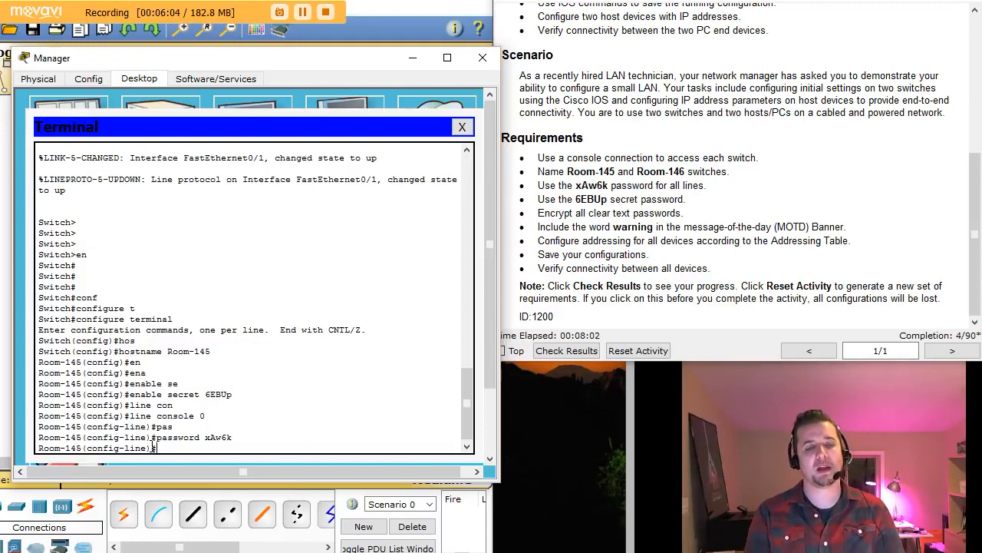
- Require login on the console line, exit, and re-enter line console 0
text(lo)
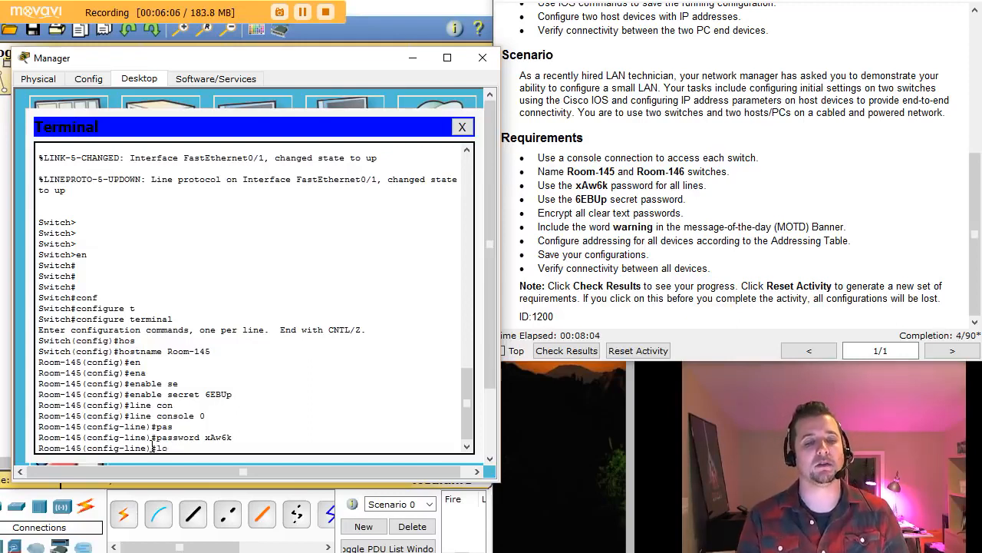
text(gin)
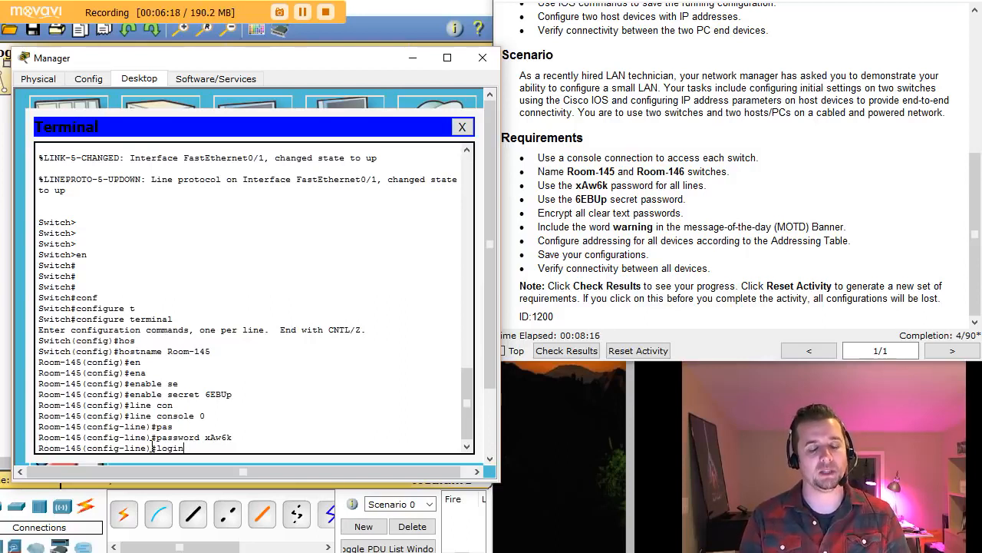
key(Return)
text(en)
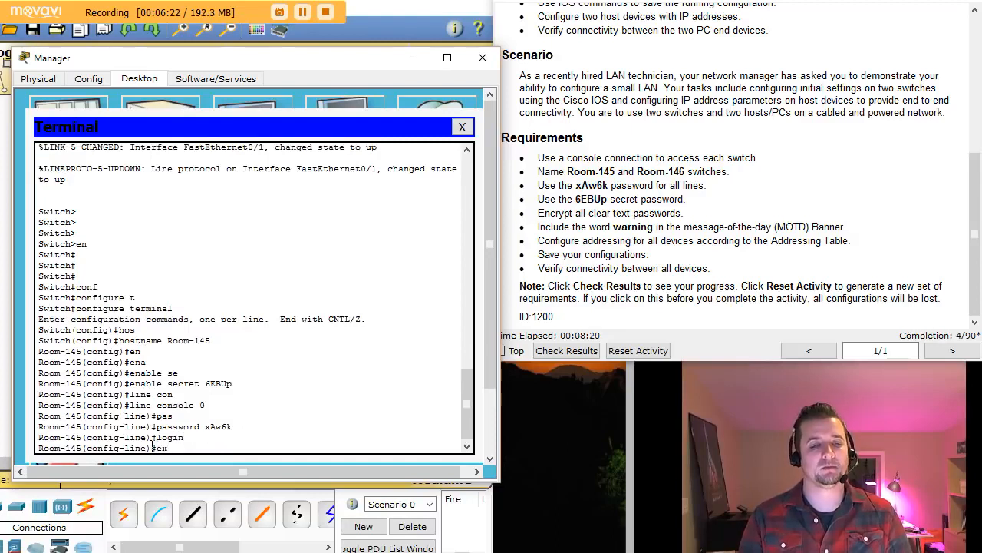
text(it)
key(Return)
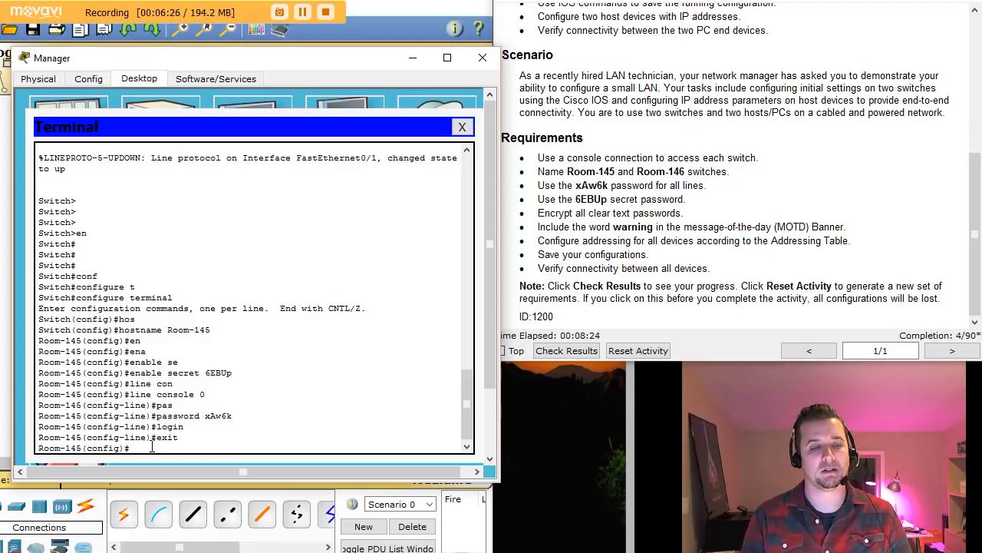
text(line console 0)
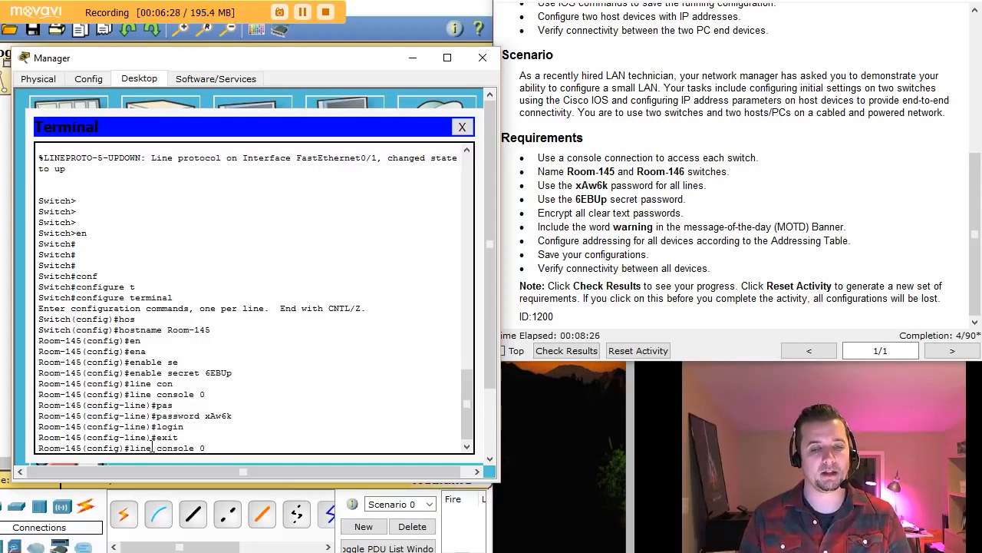
key(Return)
- Under line vty 0 15, apply the line password and login, then exit to global config
text(li)
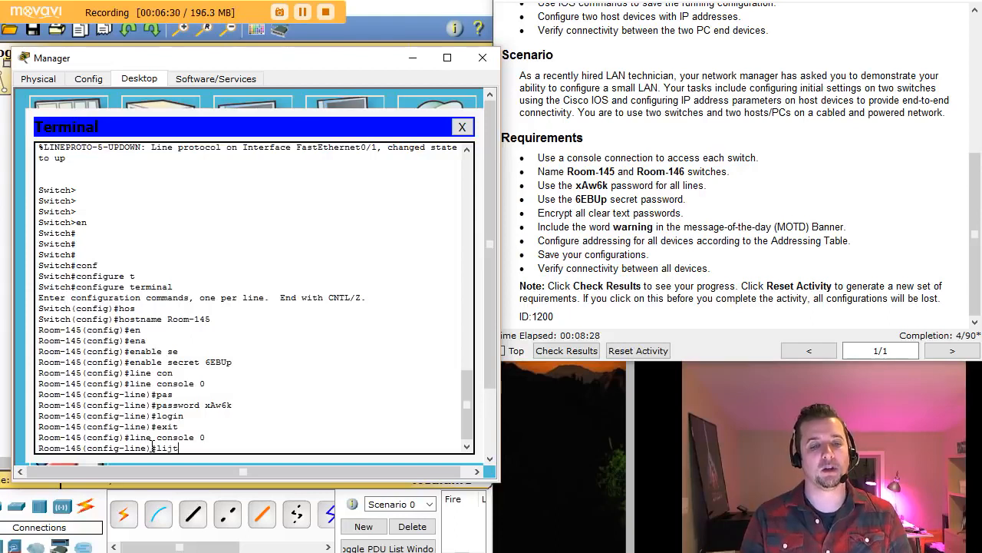
text(ne)
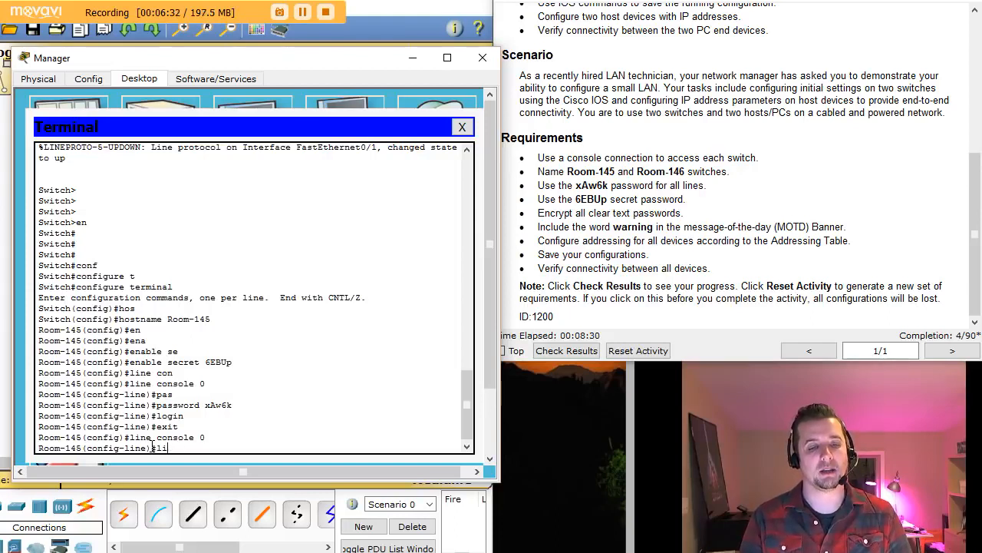
text( v)
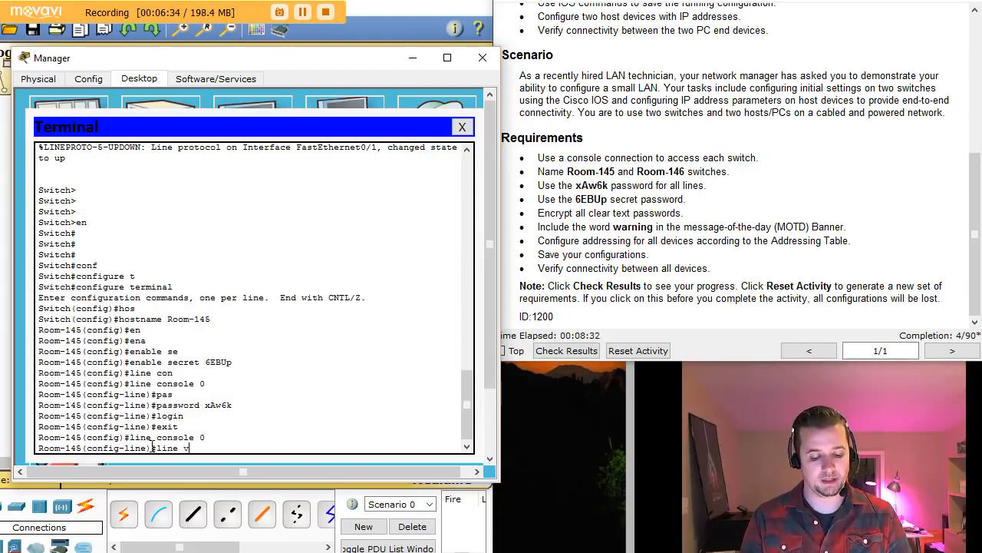
text(ty 0 15)
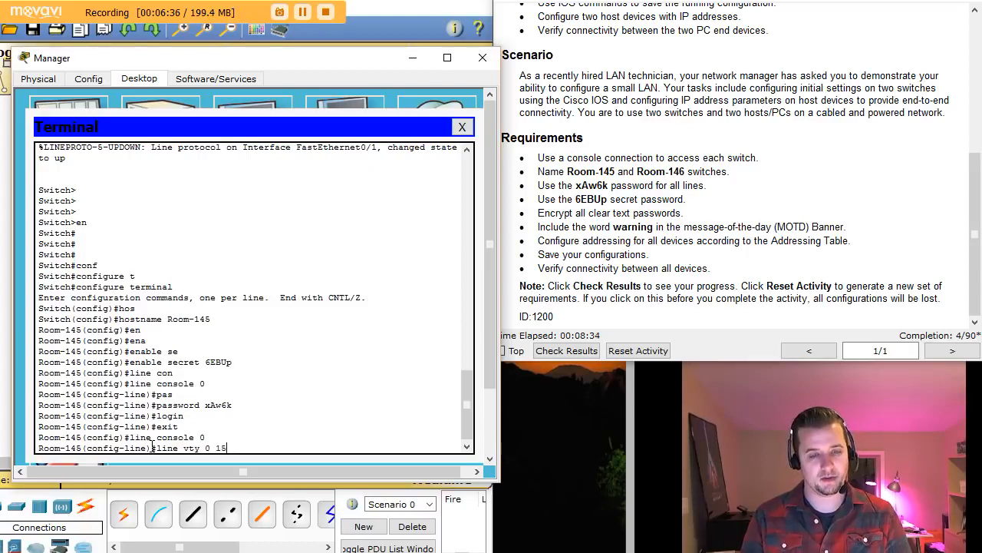
key(Return)
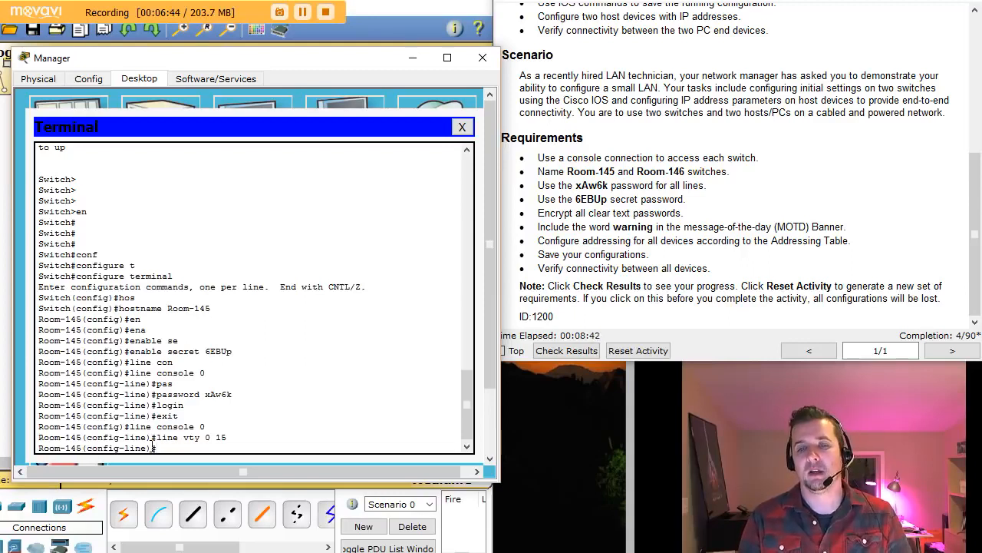
text(exit)
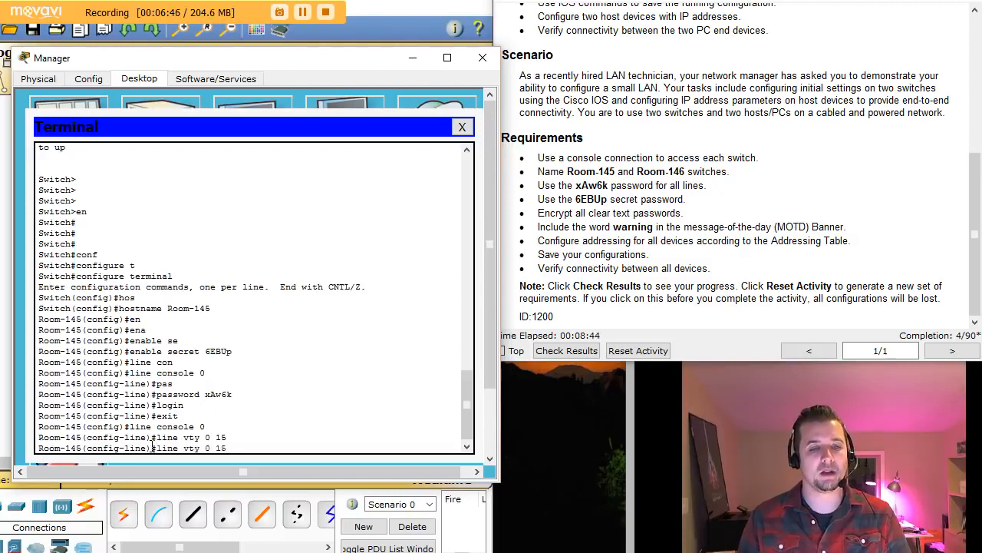
key(Up)
key(Up)
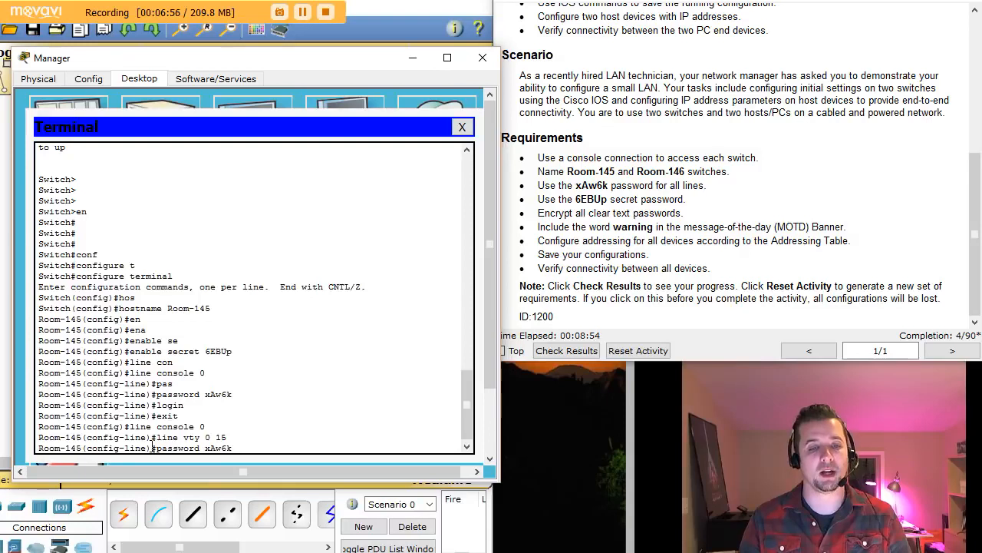
key(Return)
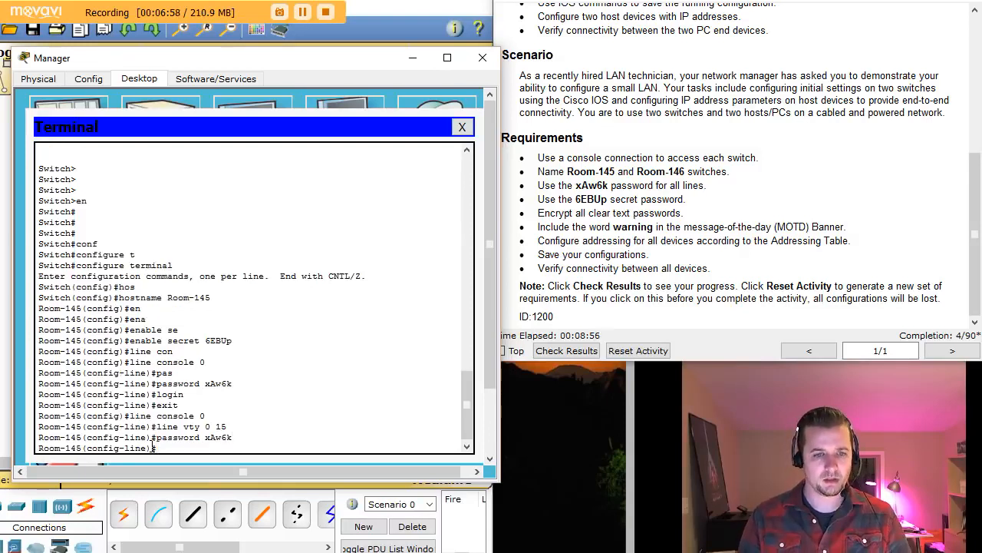
key(Up)
key(Up)
key(Up)
key(Up)
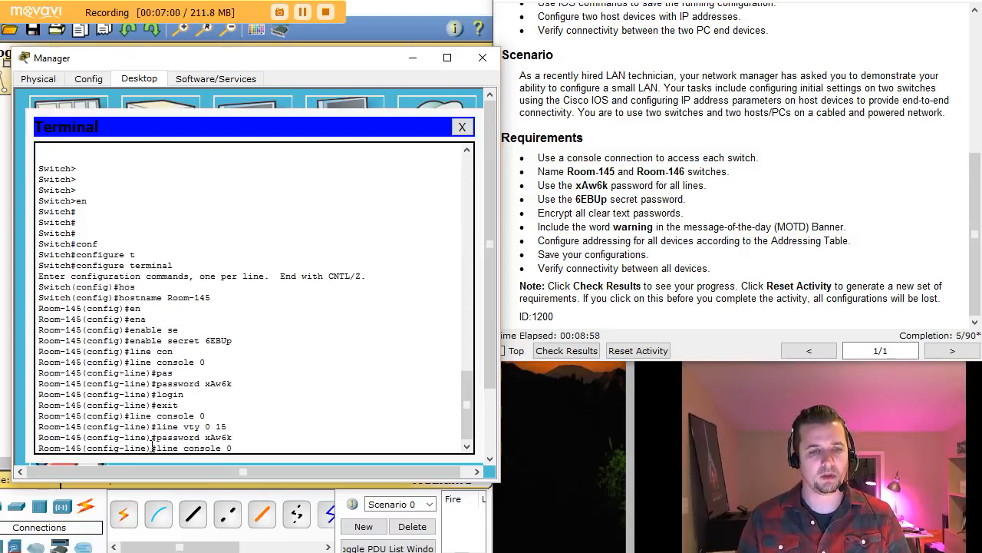
key(Up)
key(Return)
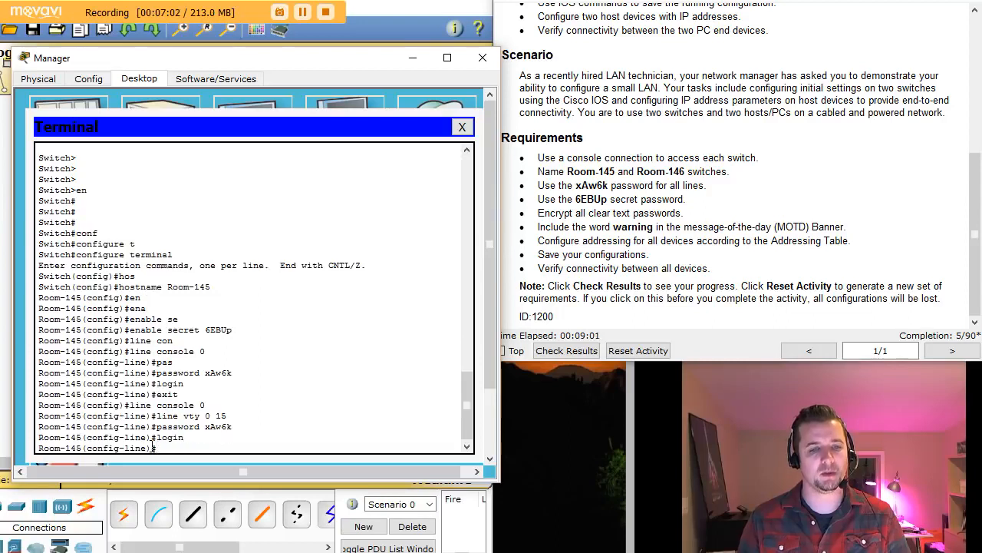
text(exit)
key(Return)
key(Return)
key(Return)
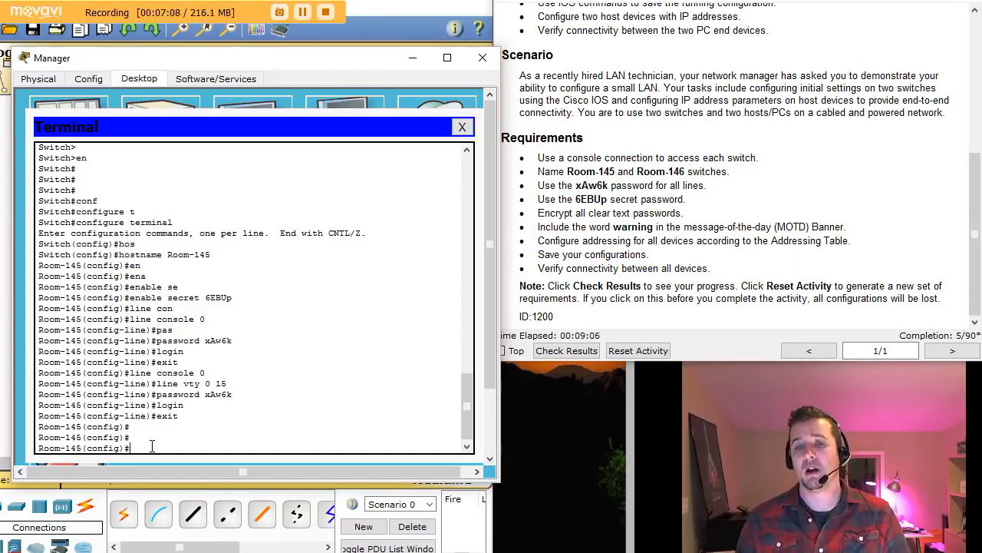
- Mark the password-encryption requirement and run do show run on Room-145
drag(545, 212, 688, 212)
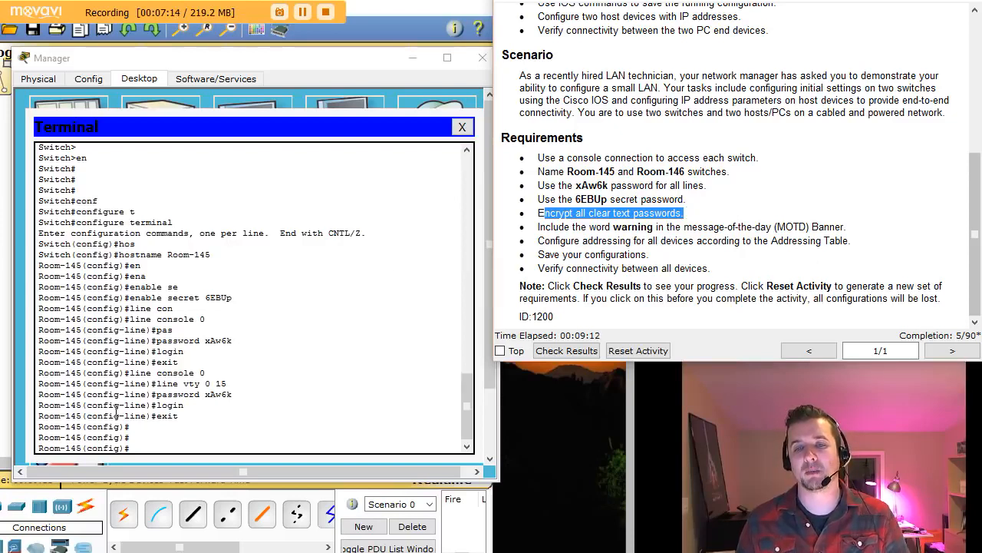
click(142, 447)
text(do s)
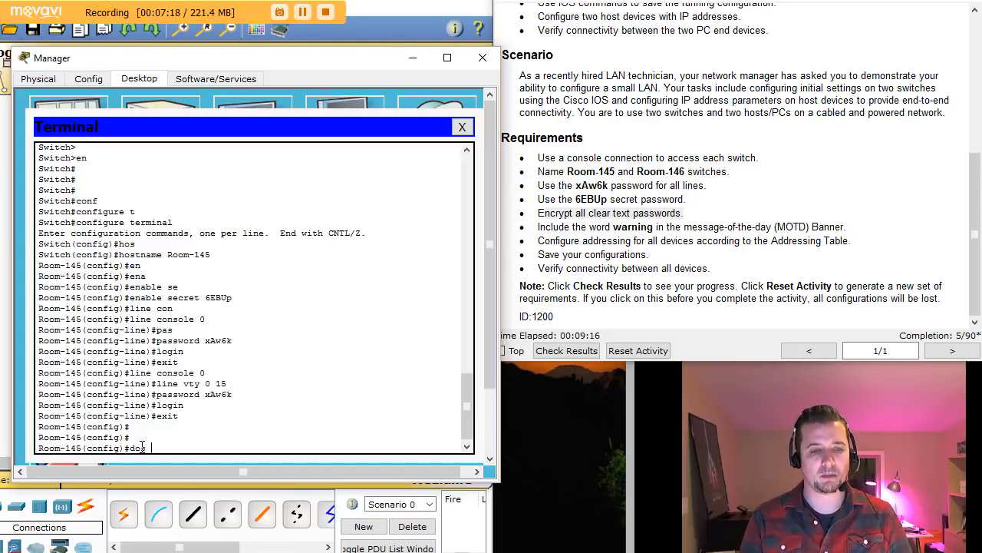
key(BackSpace)
key(BackSpace)
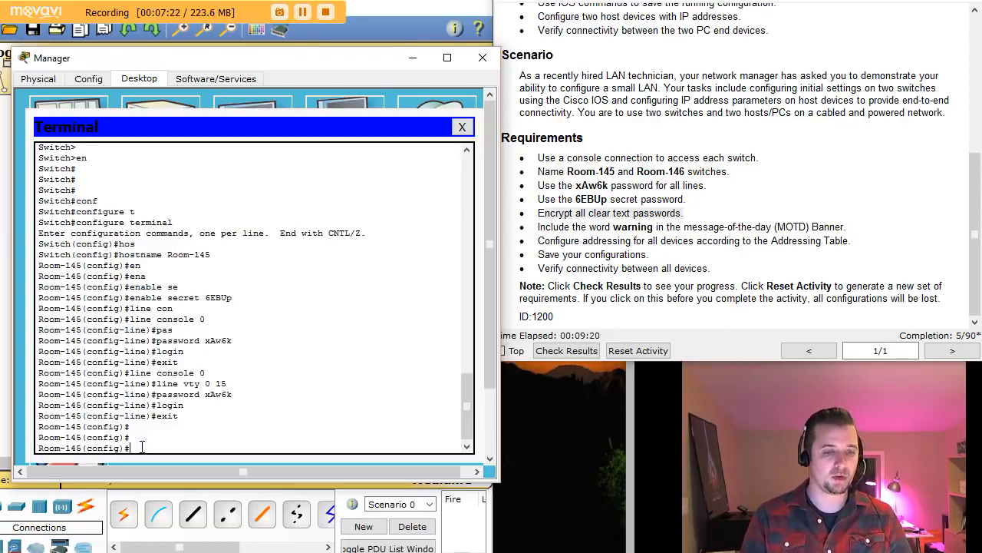
text(do)
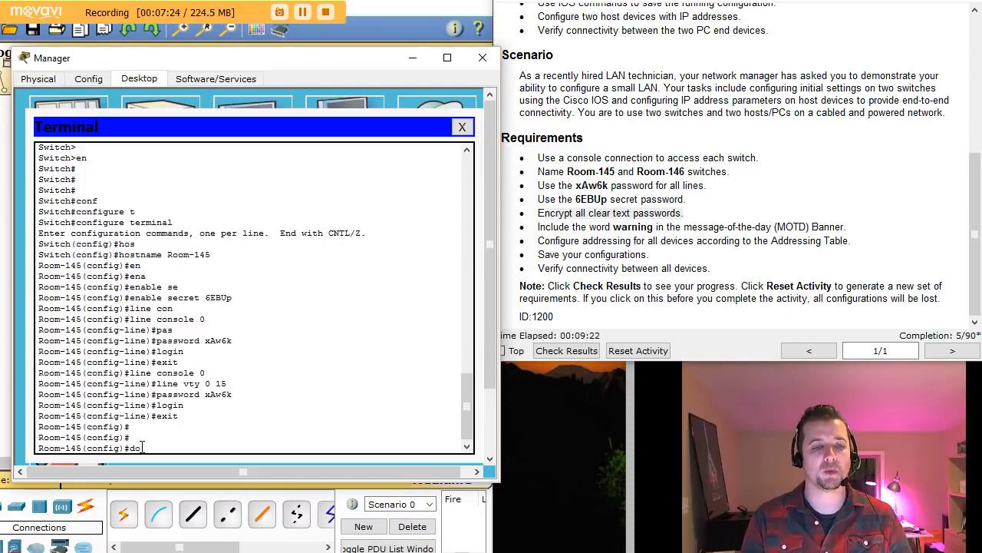
text( show)
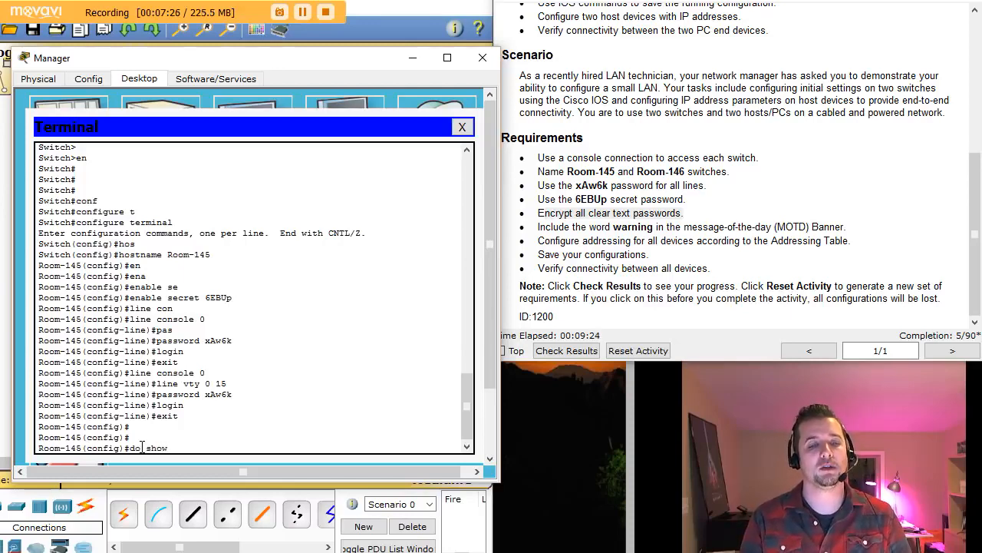
text( run)
key(Return)
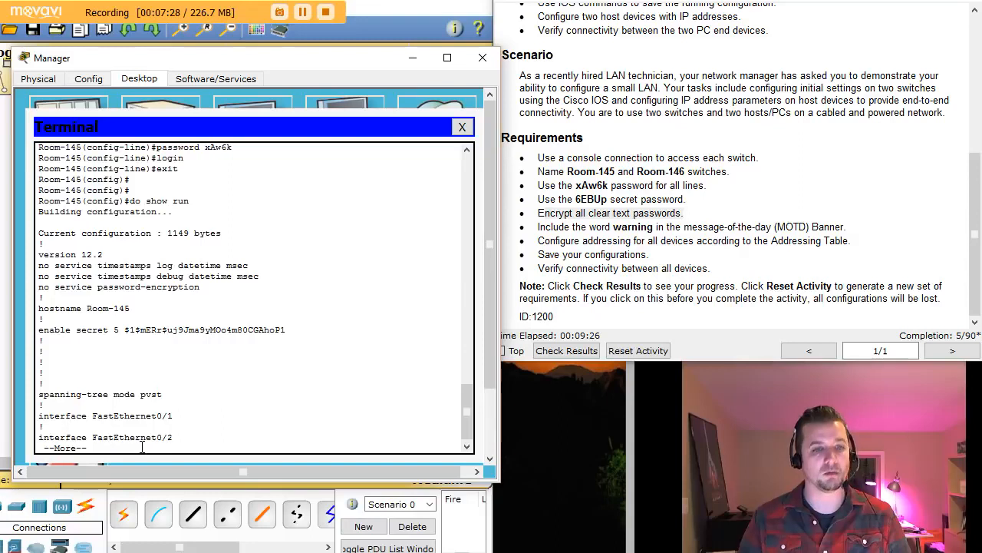
- Page through the configuration, checking the hashed enable secret and console and vty password/login settings
drag(145, 329, 270, 330)
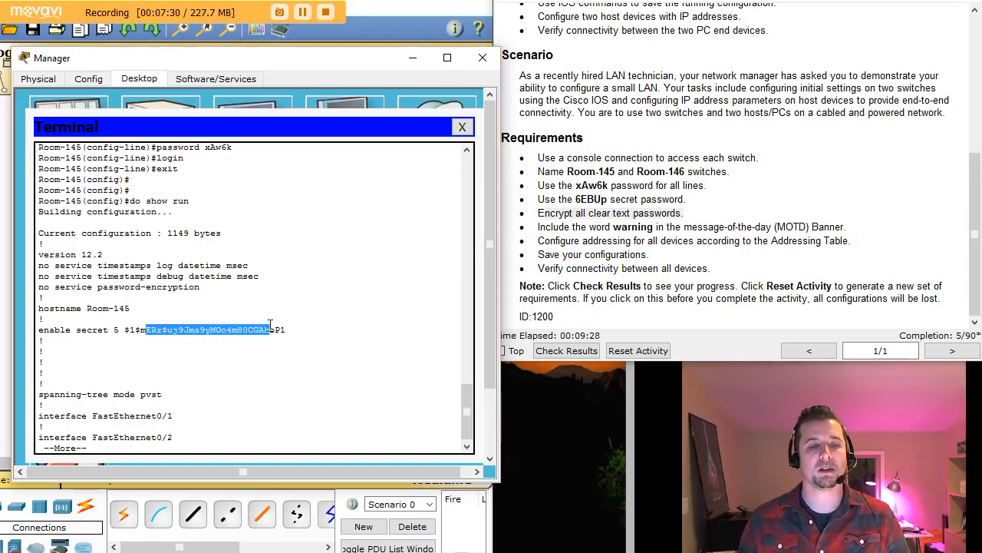
click(244, 382)
key(space)
key(space)
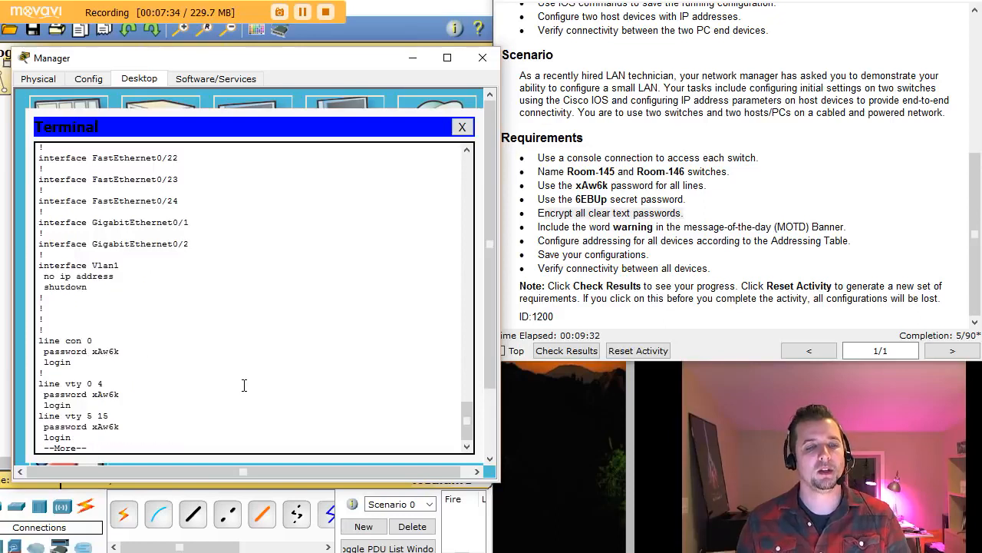
key(space)
drag(71, 310, 103, 301)
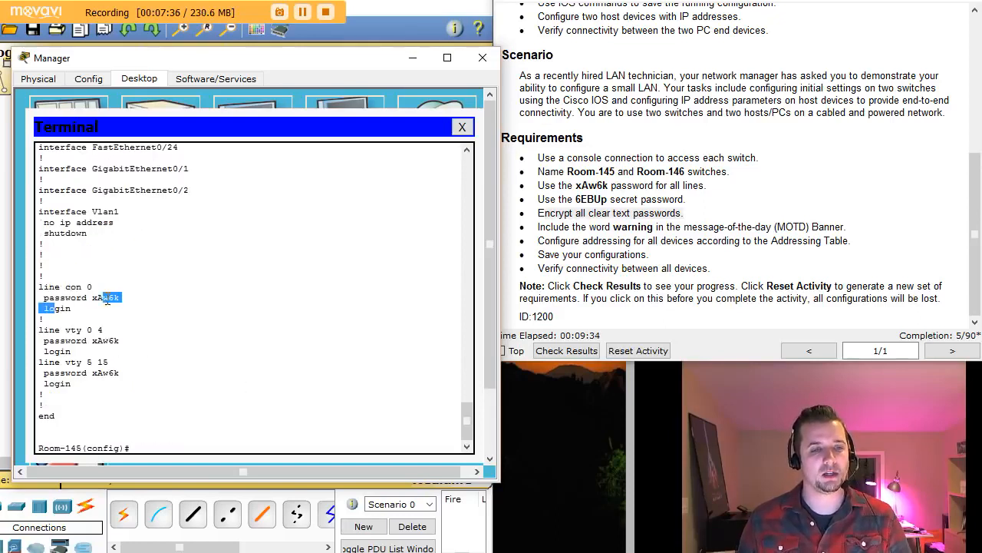
drag(70, 340, 123, 351)
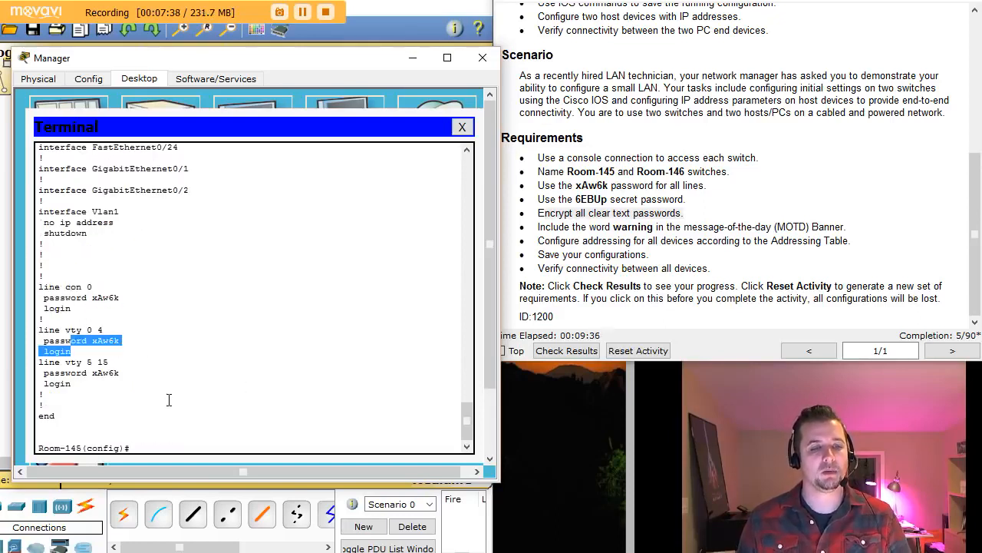
click(159, 445)
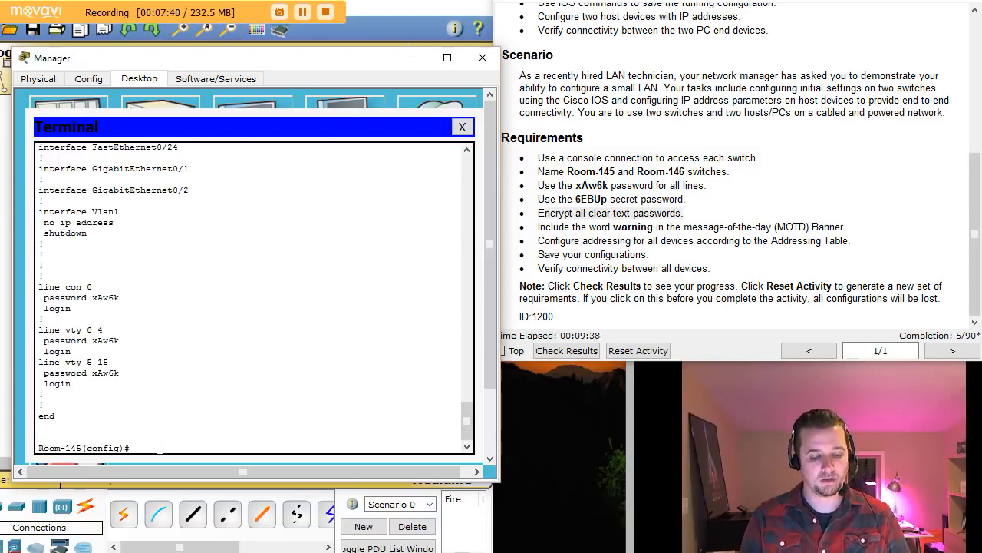
- Turn on service password-encryption on Room-145
text(s)
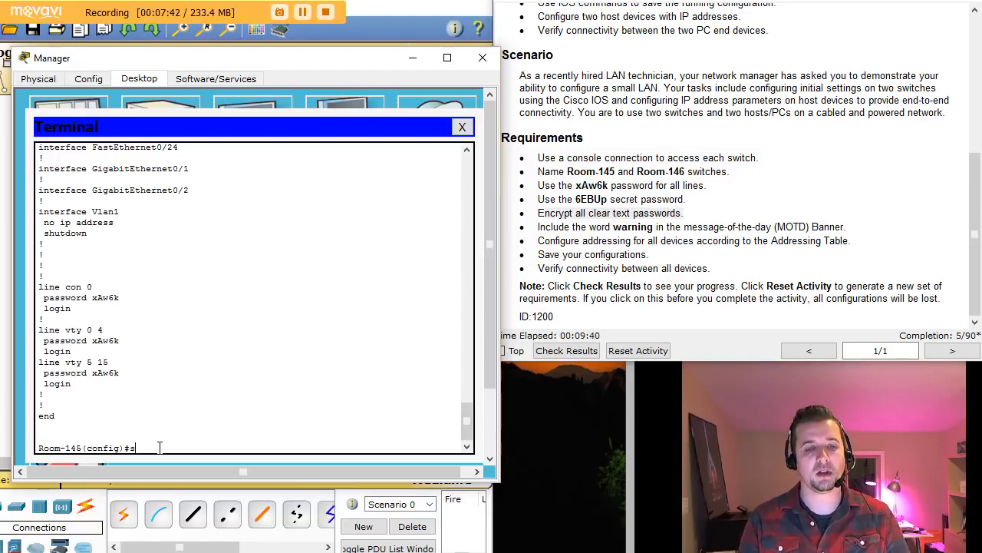
text(e)
key(Tab)
text(pa)
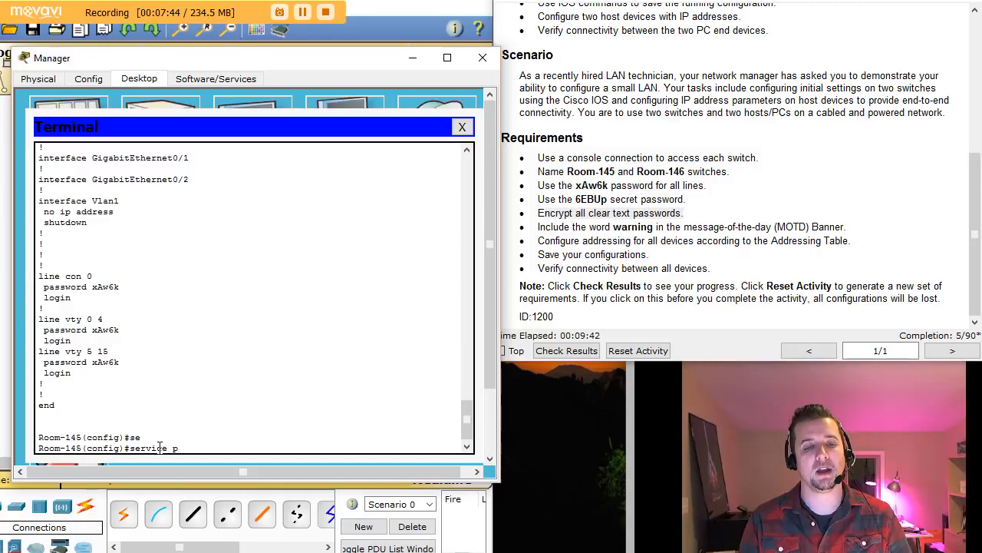
key(Tab)
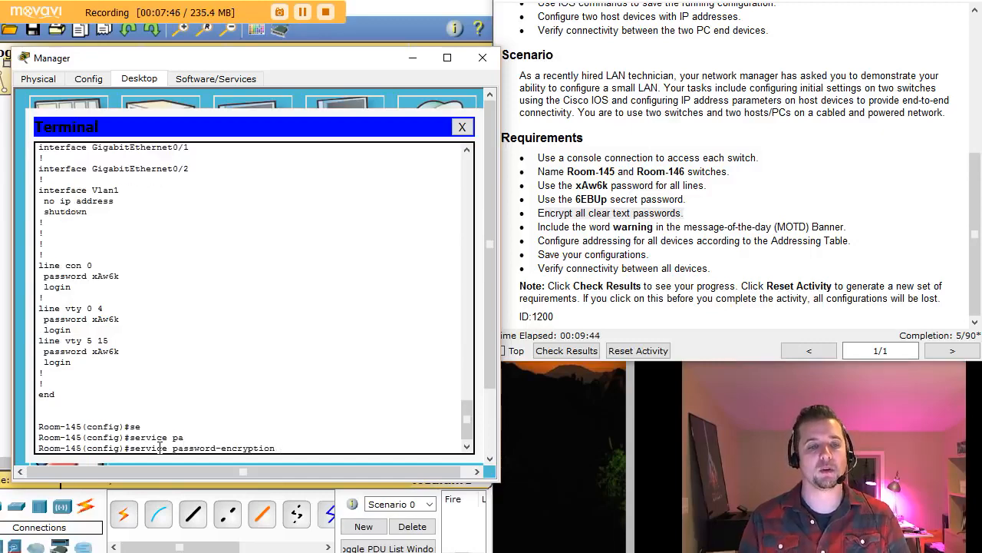
key(Return)
- Rerun do show run to confirm type 7 encrypted passwords, then mark the banner requirement
text(do show run)
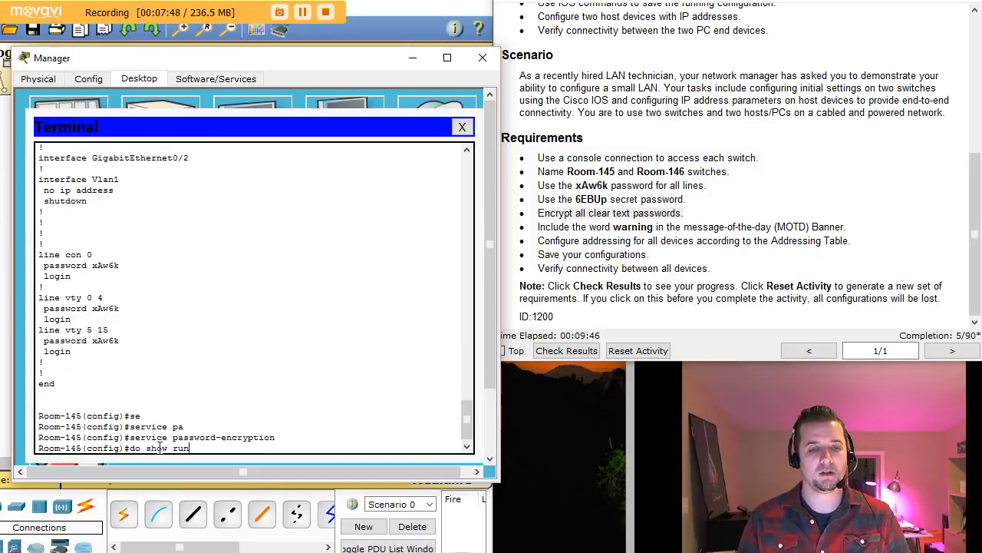
key(Return)
key(space)
key(space)
key(space)
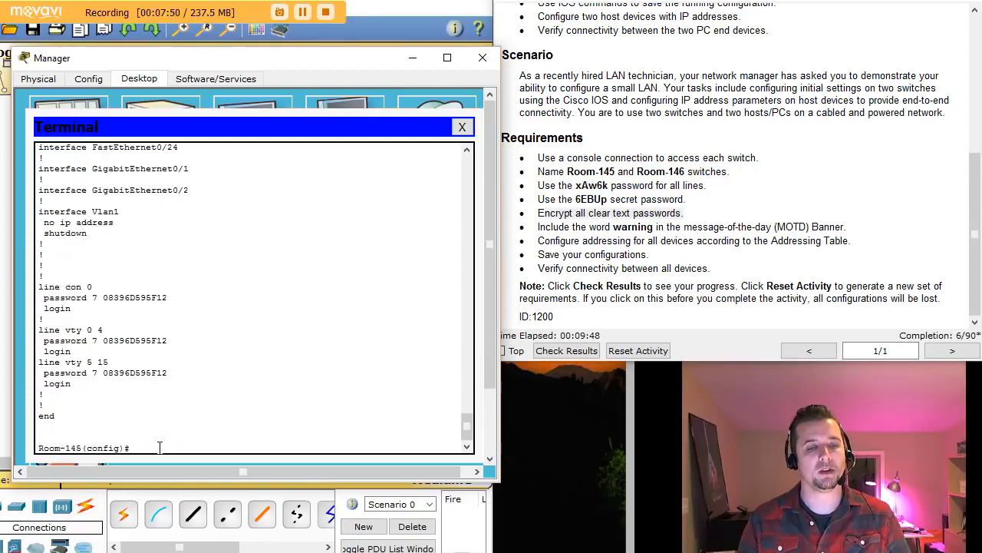
drag(125, 298, 127, 353)
click(127, 353)
click(166, 448)
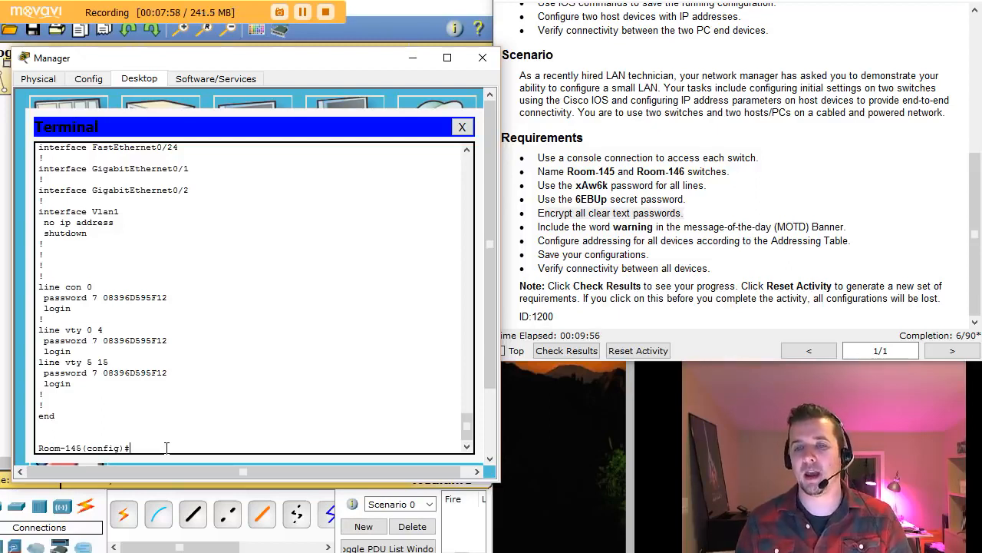
drag(571, 227, 651, 227)
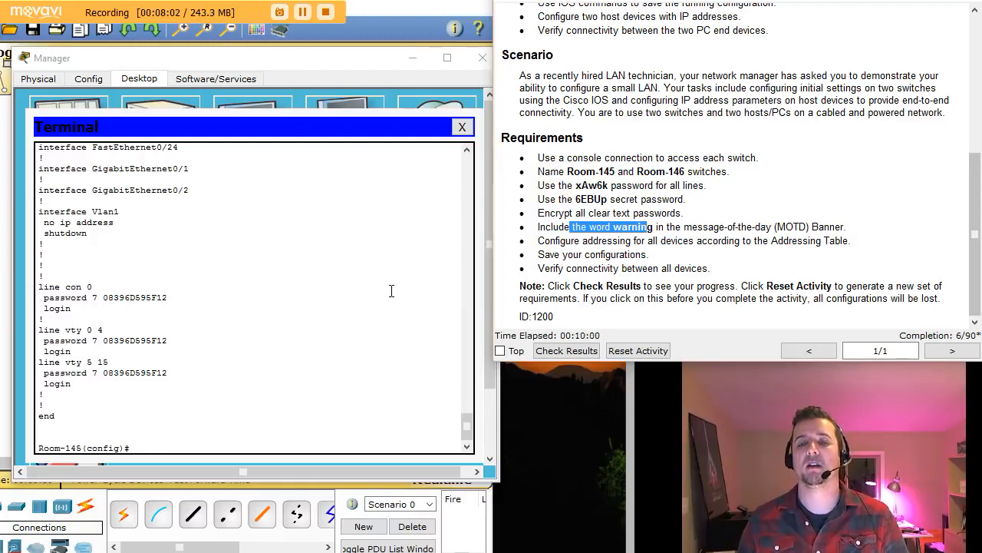
- Start a banner motd command using # as the delimiter
click(157, 452)
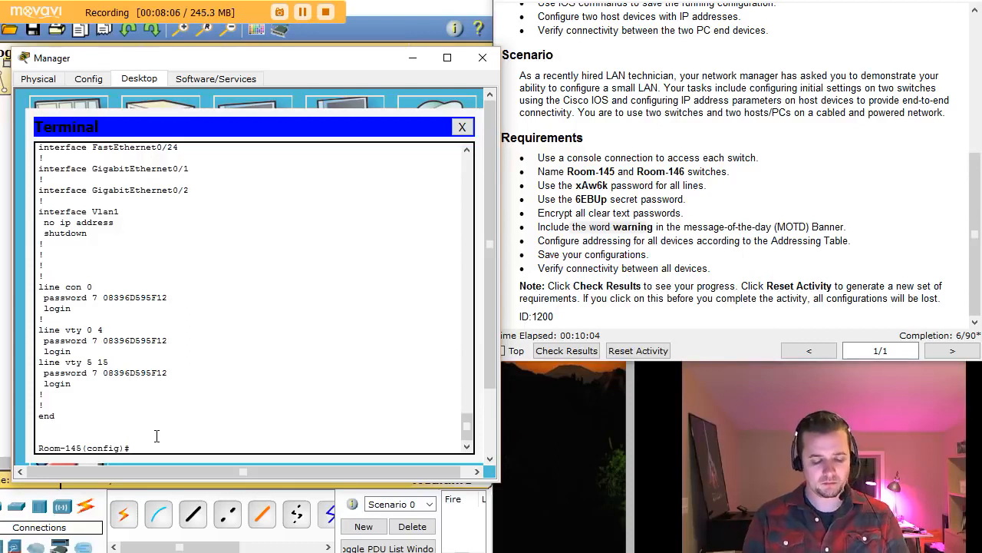
text(ban)
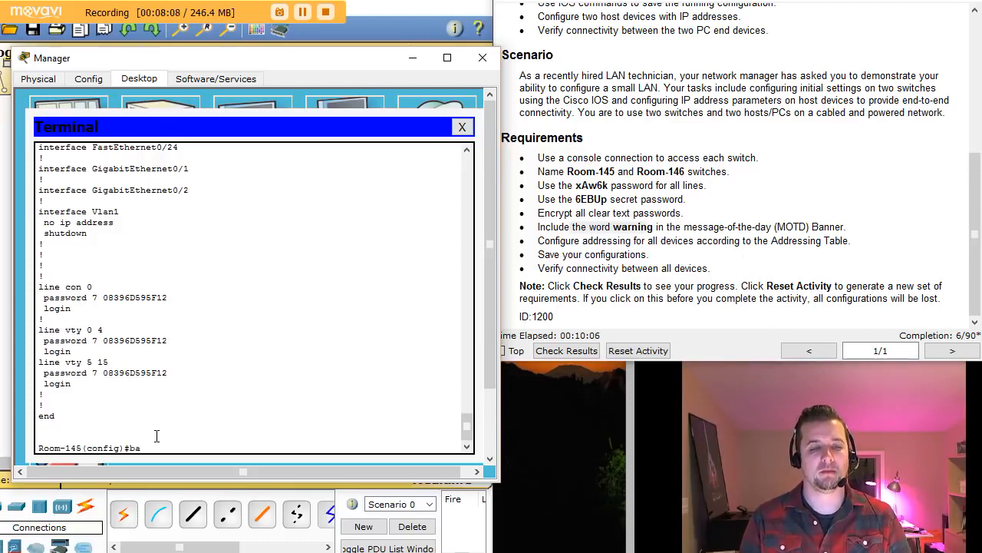
key(Tab)
text(m)
key(Tab)
text(#)
key(Return)
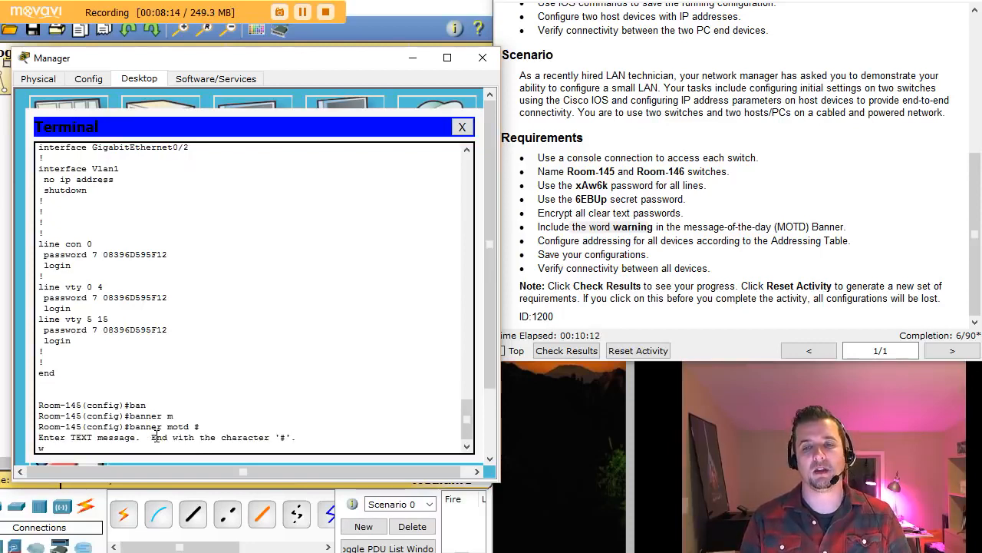
- Enter the banner text 'warning!!! Stay Out!' and close it with #
text(warngi)
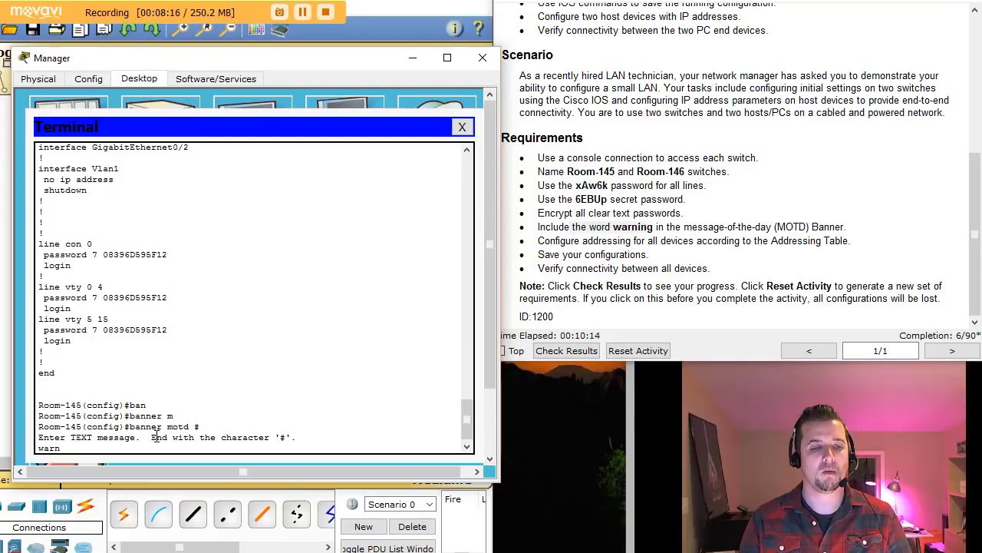
key(BackSpace)
text(ing!!! )
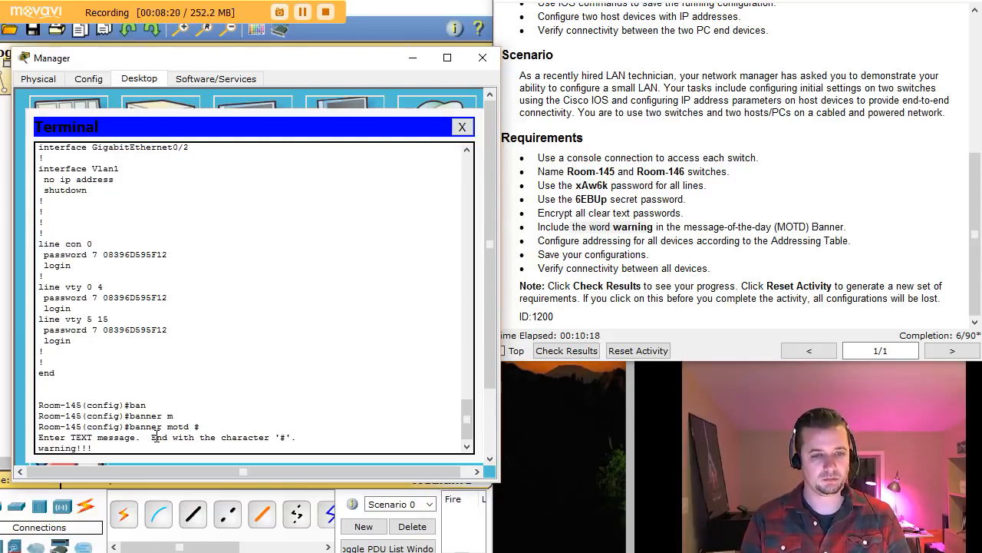
text(Stay Out!)
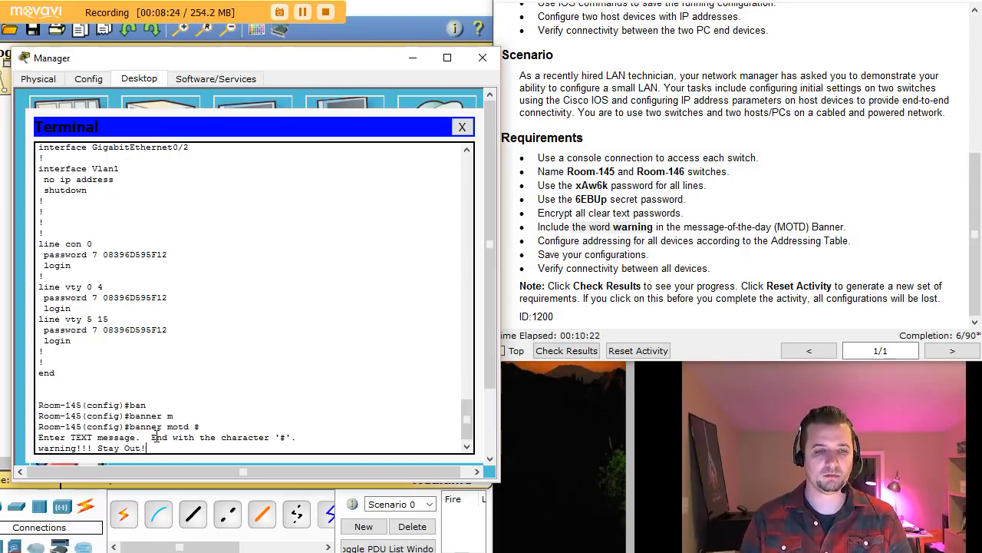
key(Return)
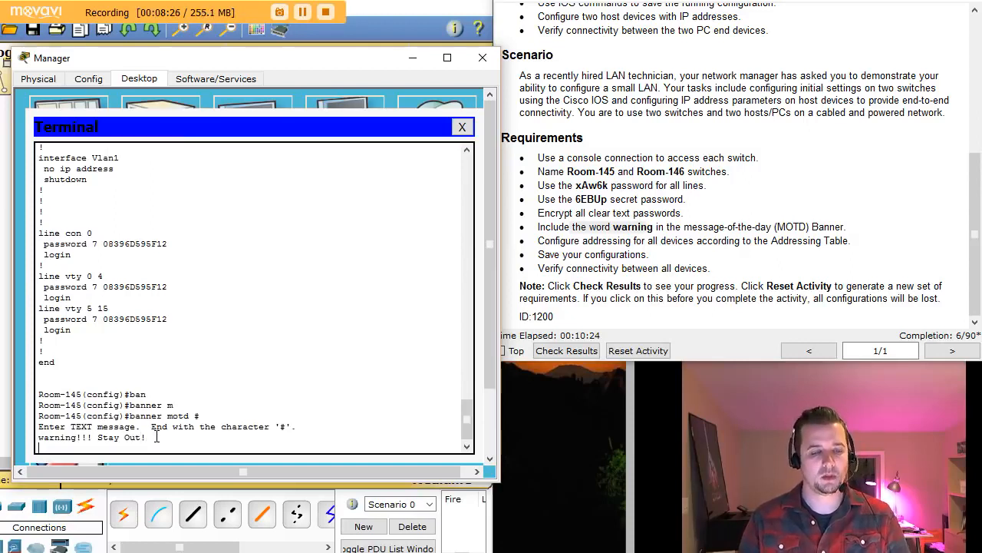
text(#)
key(Return)
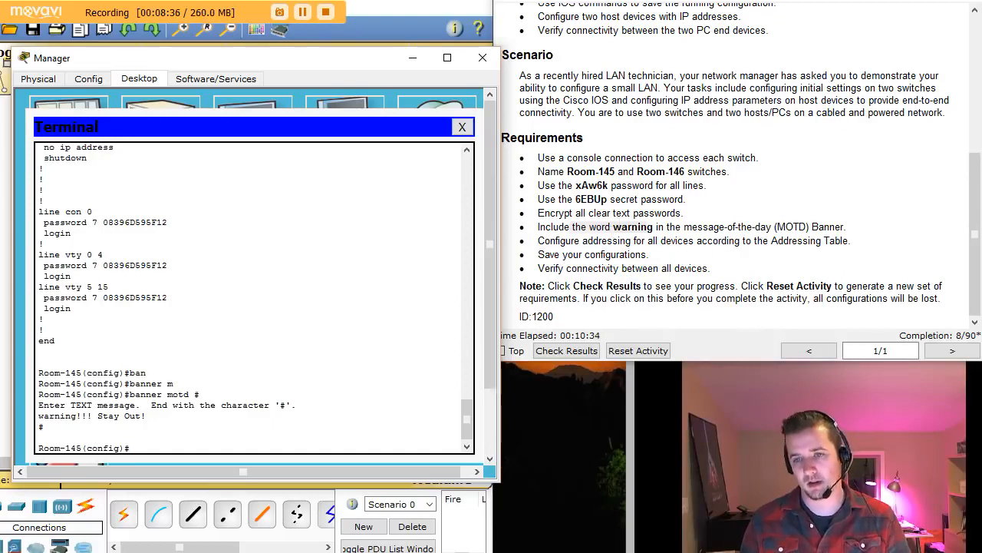
drag(976, 261, 976, 125)
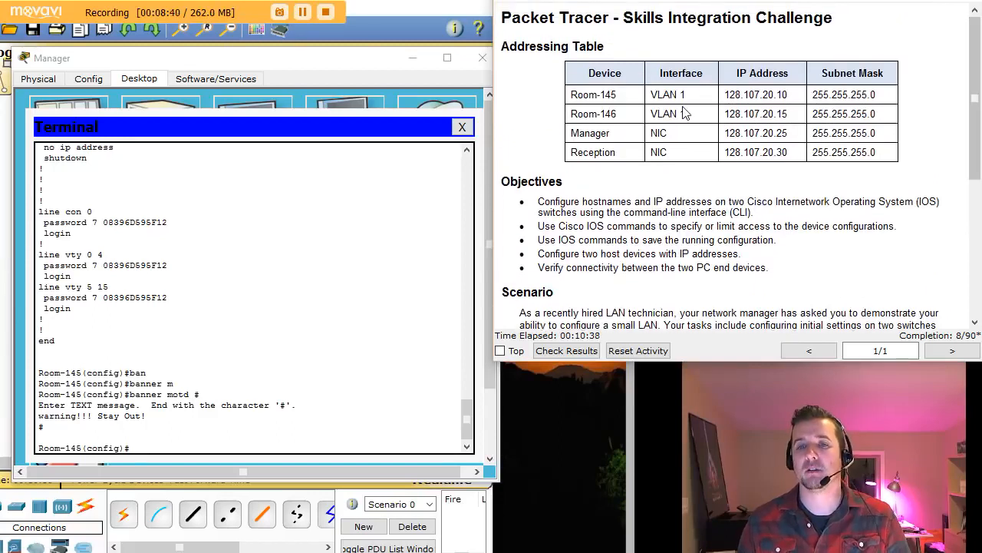
- On Room-145, give interface vlan 1 the IP address 128.107.20.10 255.255.255.0
drag(656, 95, 714, 96)
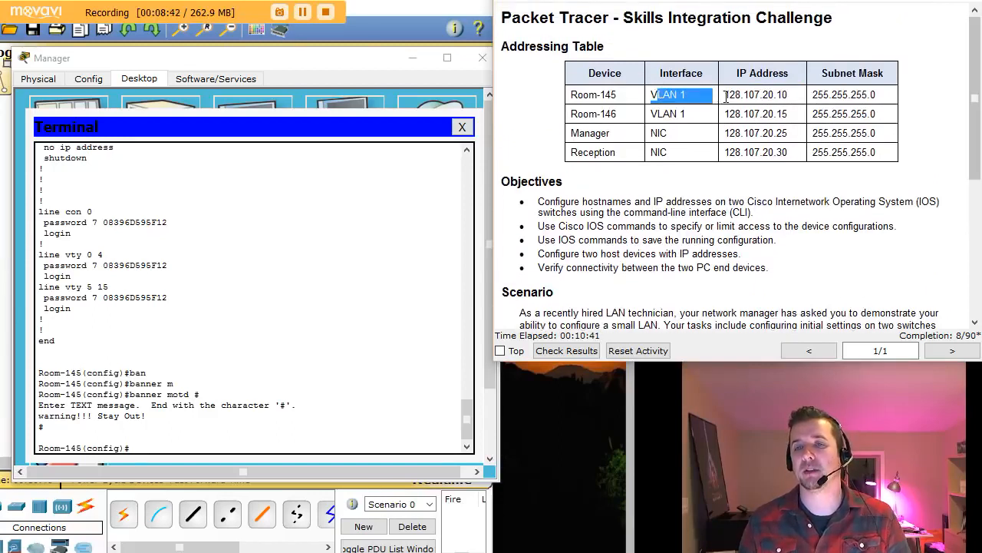
click(685, 94)
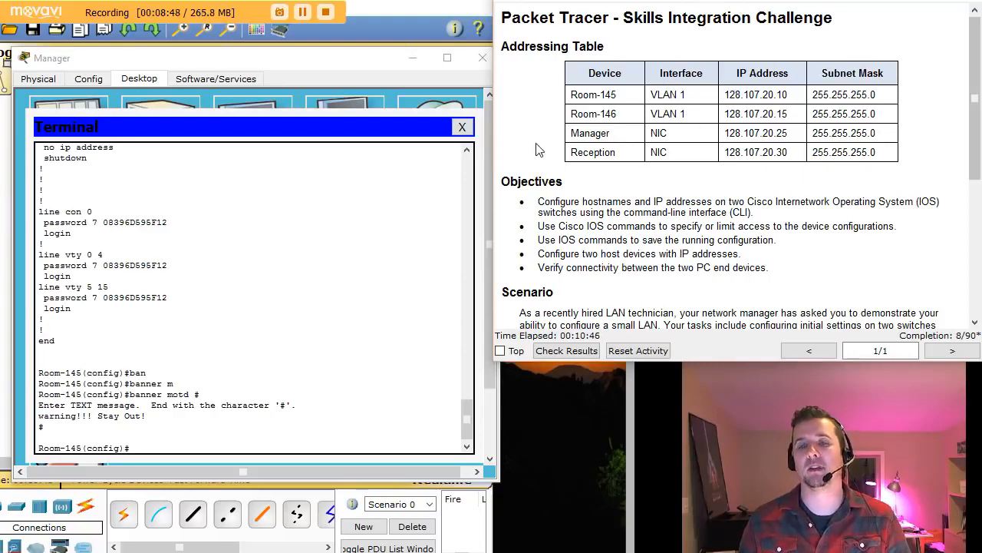
click(161, 446)
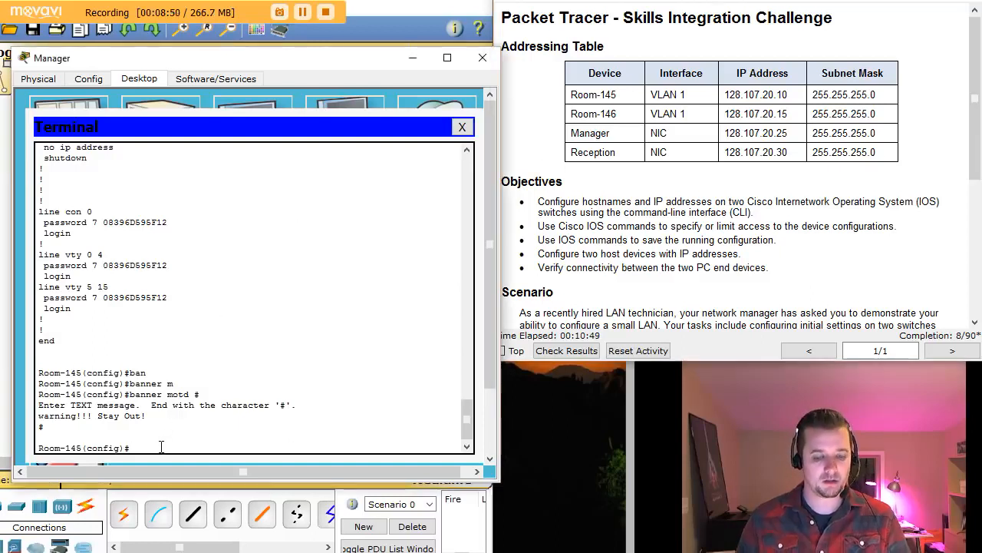
text(int vlan)
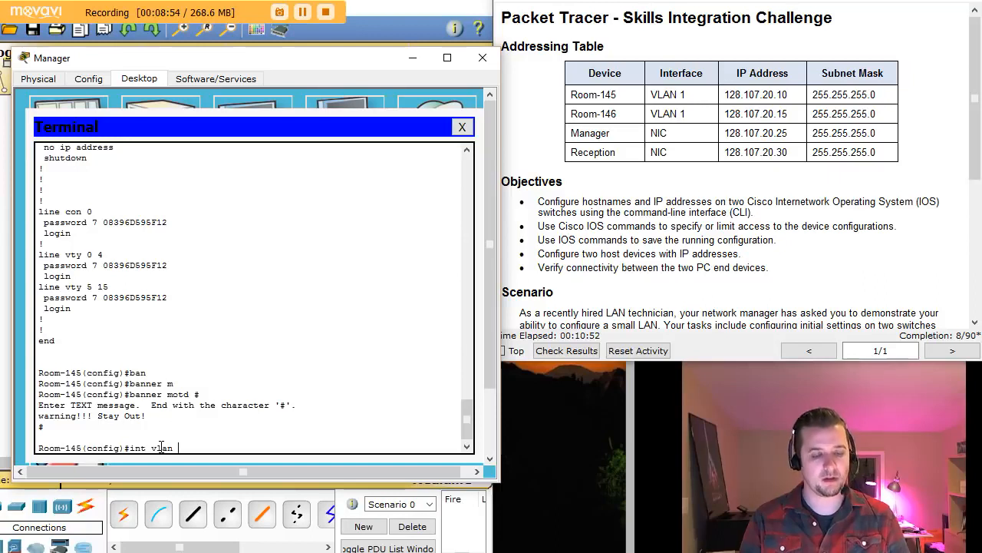
text( 1)
key(Return)
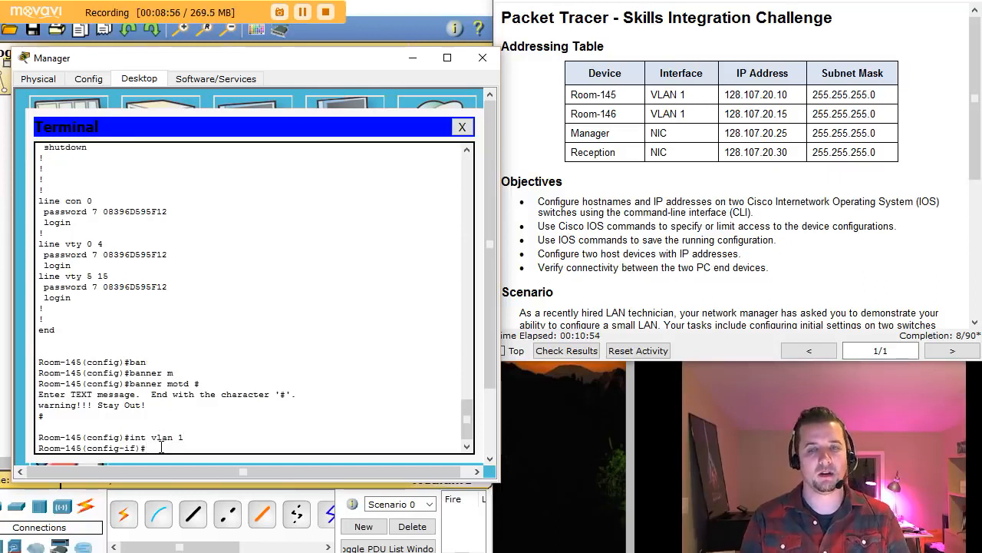
text(ip add)
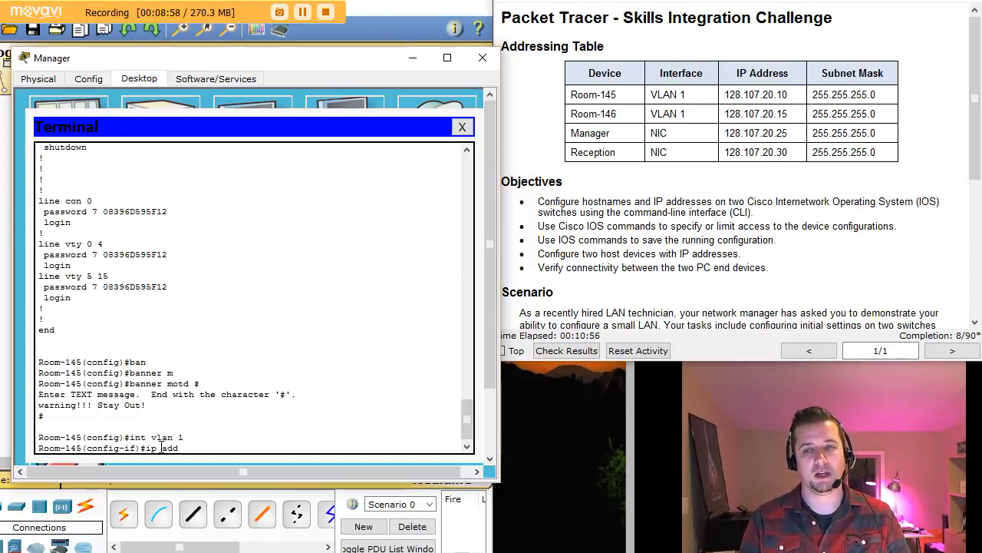
key(Tab)
text(128.10)
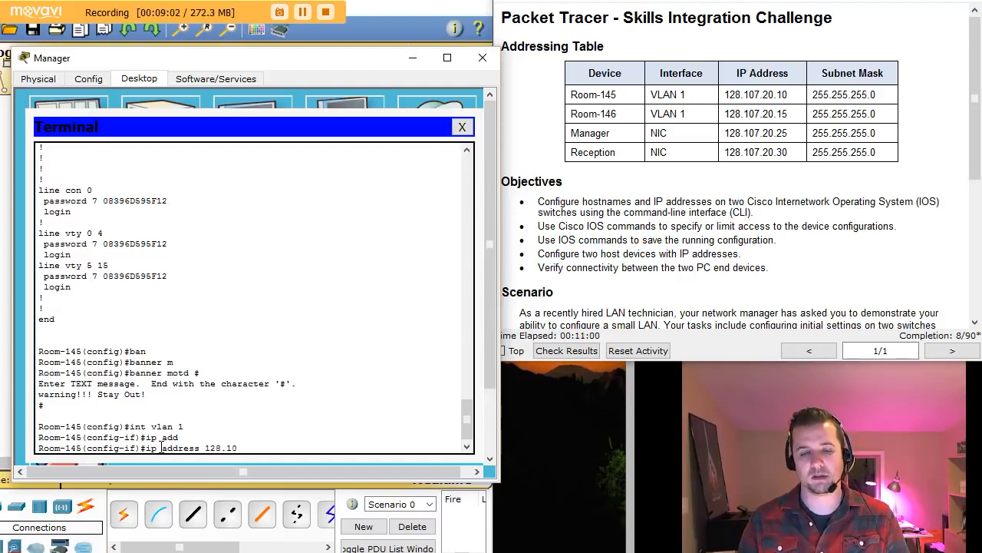
text(7.20)
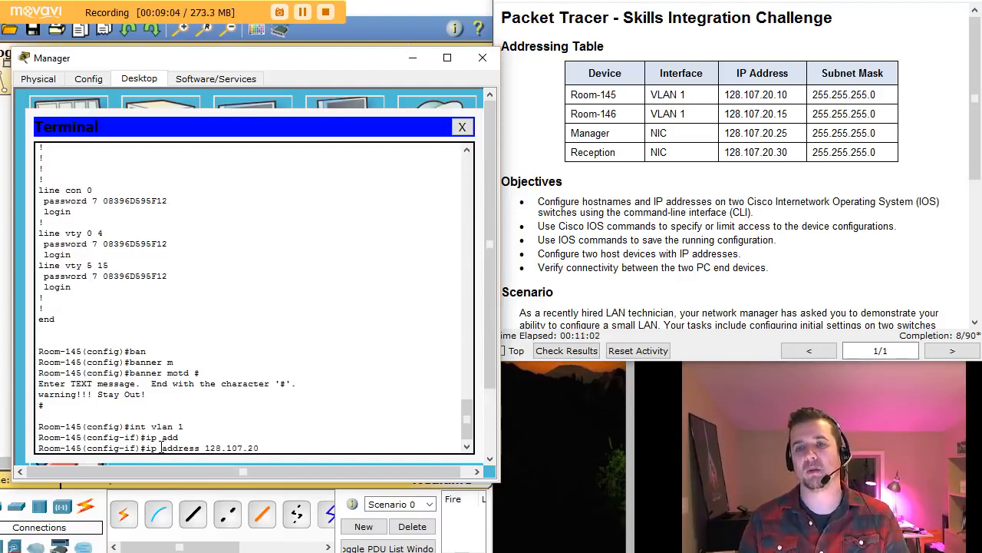
text(.10 255.)
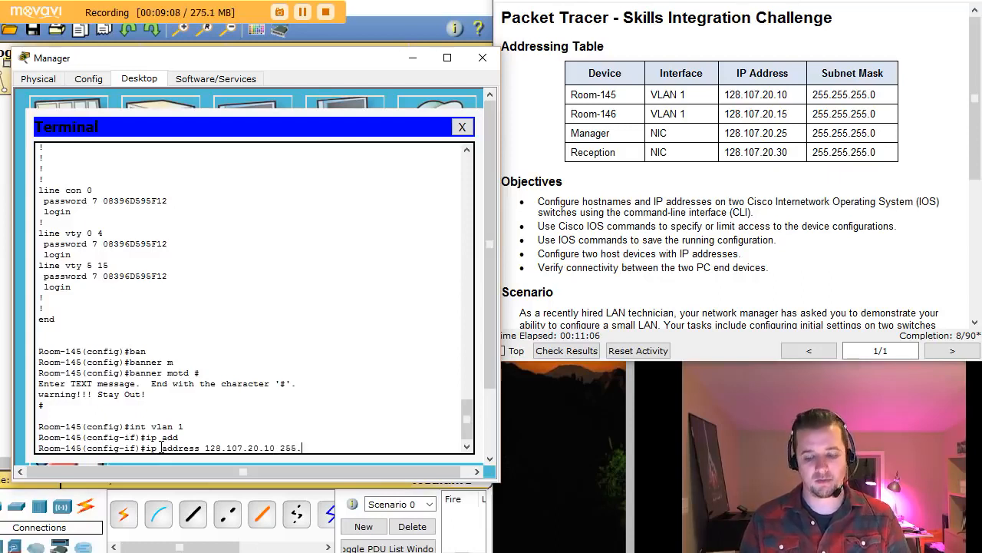
text(255.255.0)
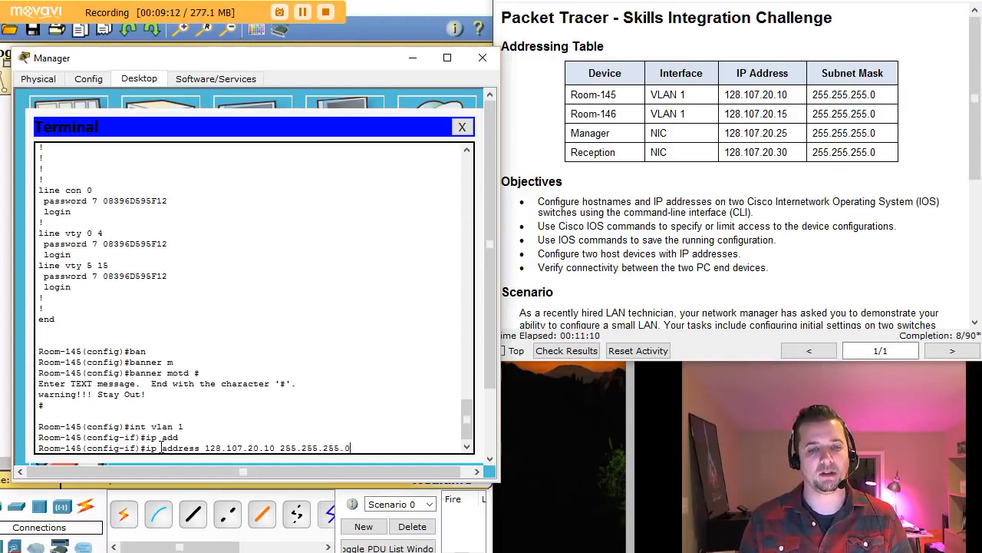
key(Return)
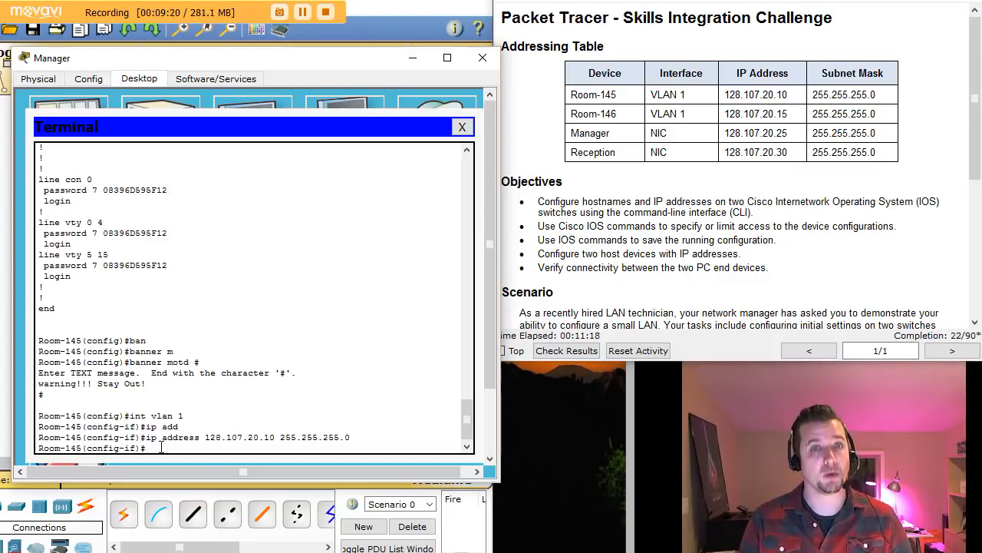
- Enable the VLAN 1 interface with no shutdown, then return to privileged mode
text(no shut)
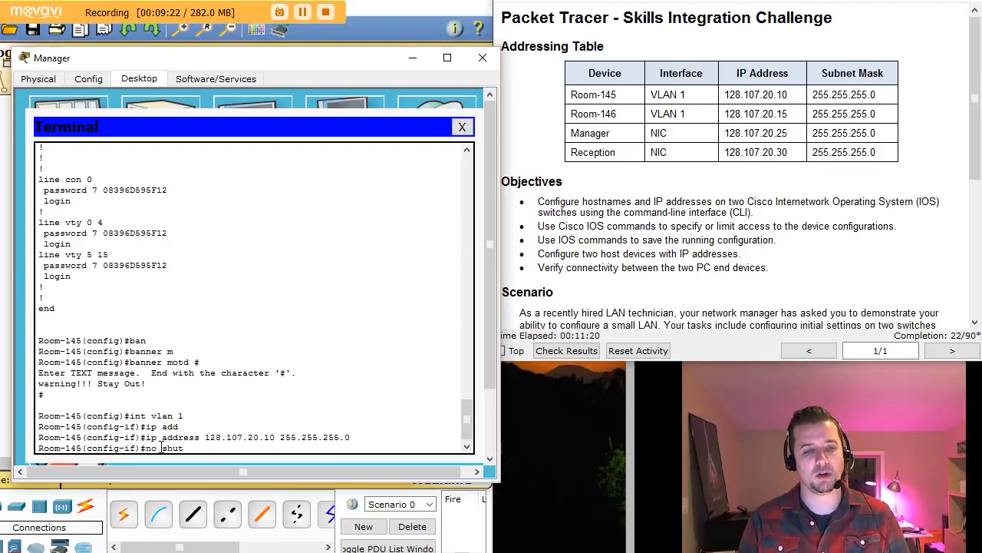
key(Tab)
key(Return)
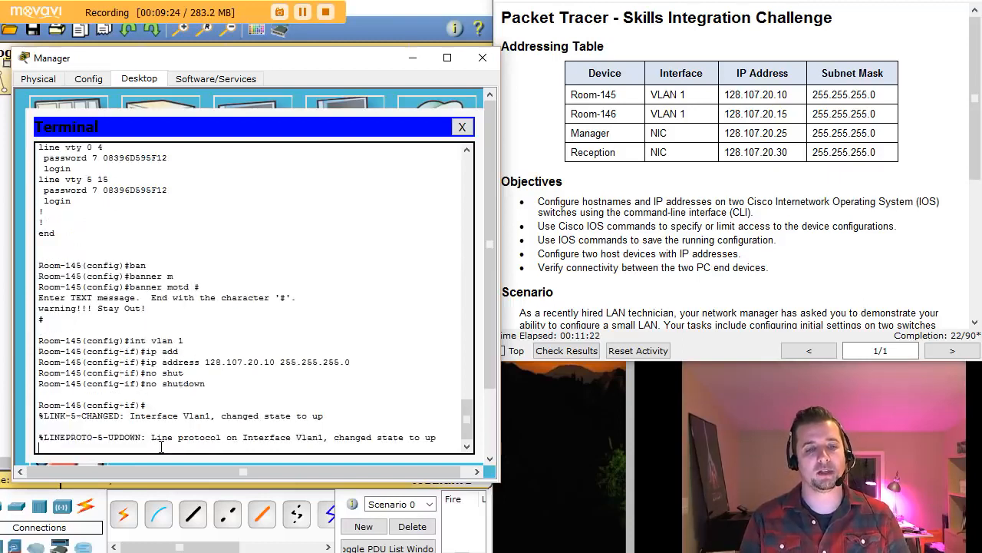
key(Return)
key(Return)
key(Return)
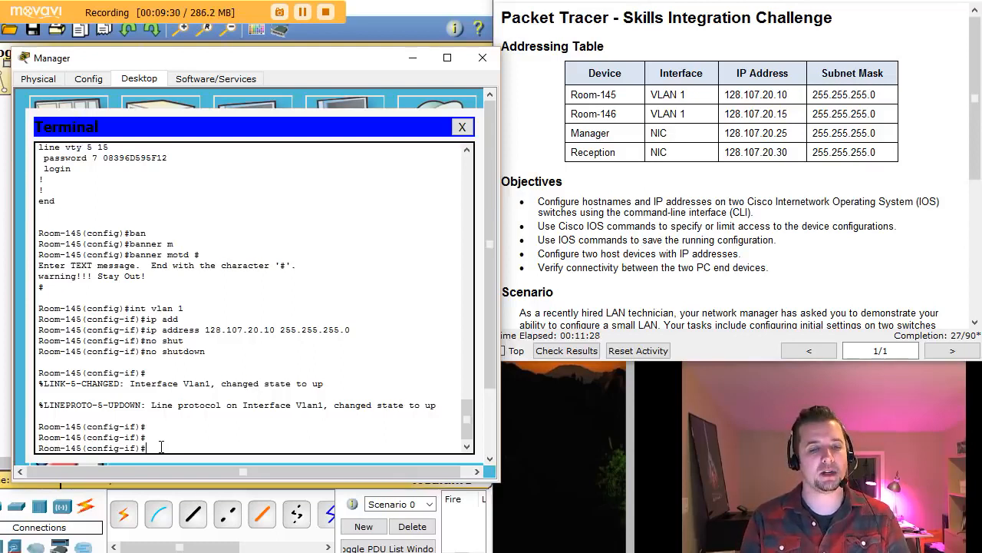
text(xit)
key(Return)
key(Return)
key(Return)
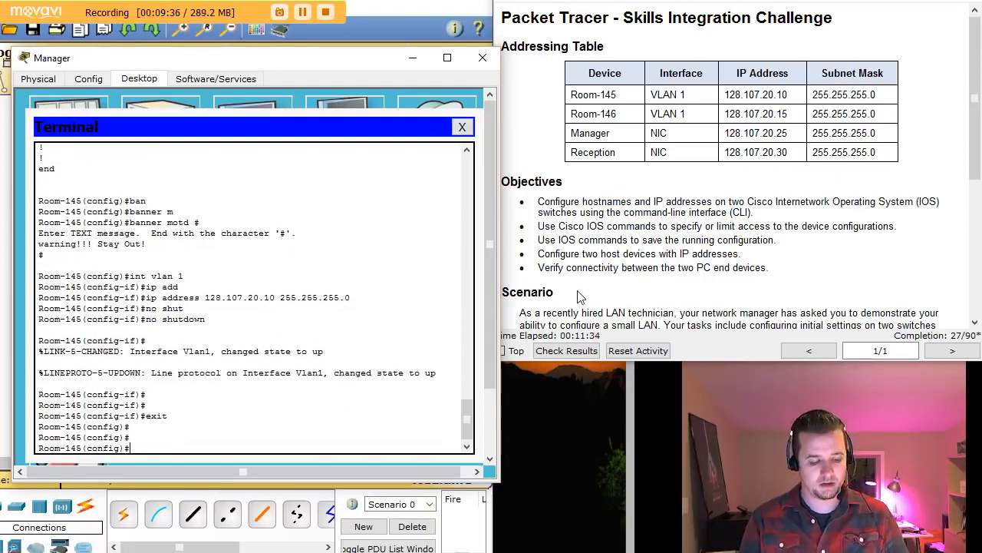
key(ctrl+z)
key(Return)
key(Return)
key(Return)
key(Return)
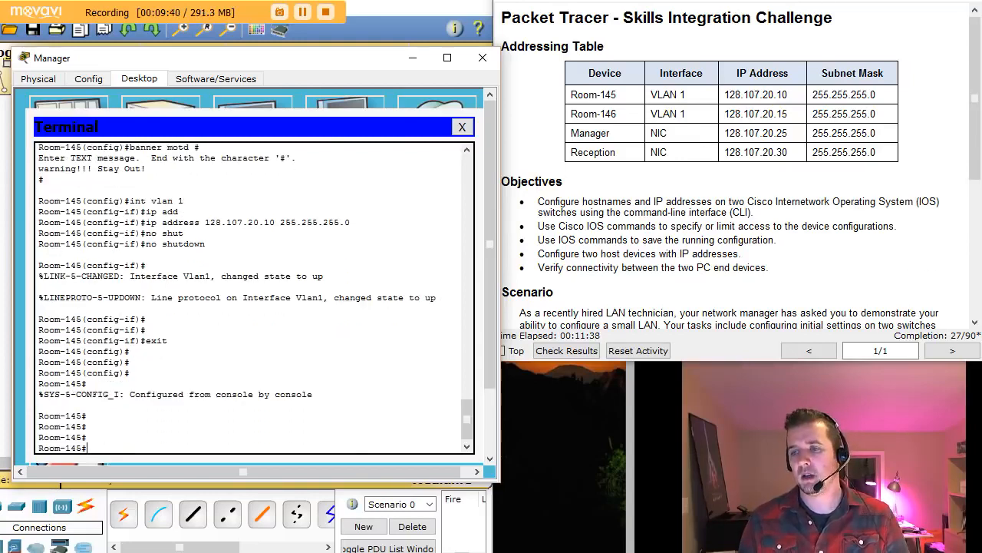
- Copy running-config to startup-config and close the Manager PC window
scroll(976, 323, down, 5)
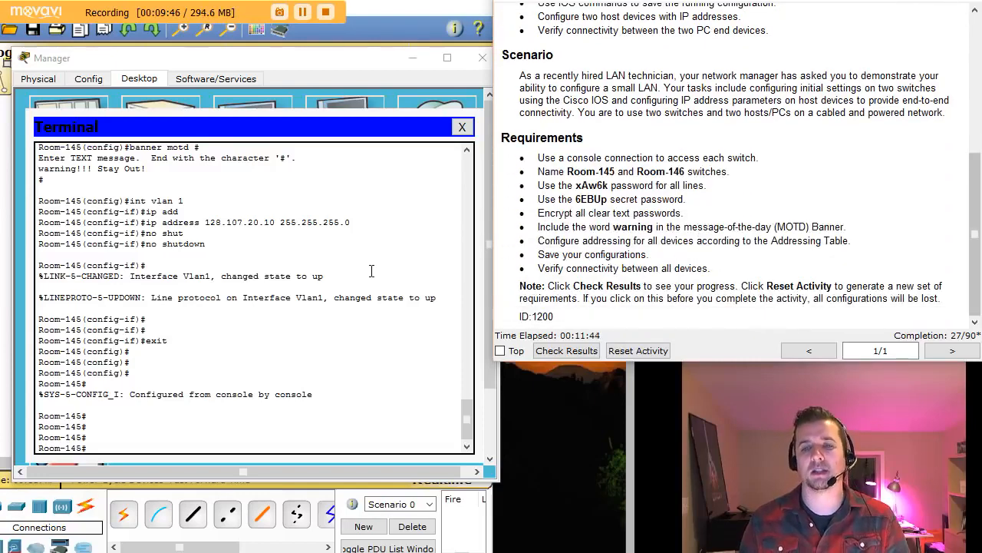
click(142, 447)
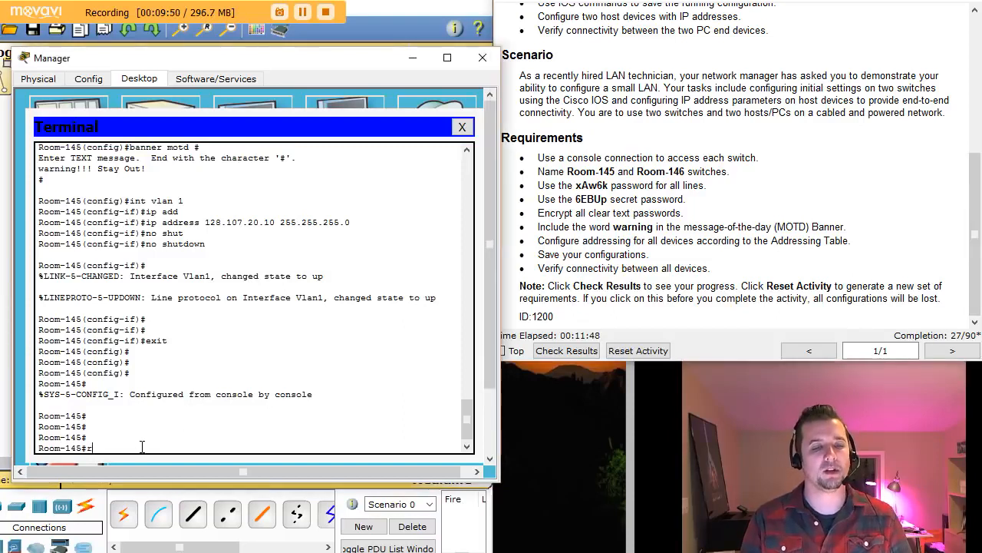
text(co)
key(Tab)
text(p)
key(Tab)
text(run)
key(Tab)
text(oi)
key(BackSpace)
key(BackSpace)
text(st)
key(Tab)
key(Return)
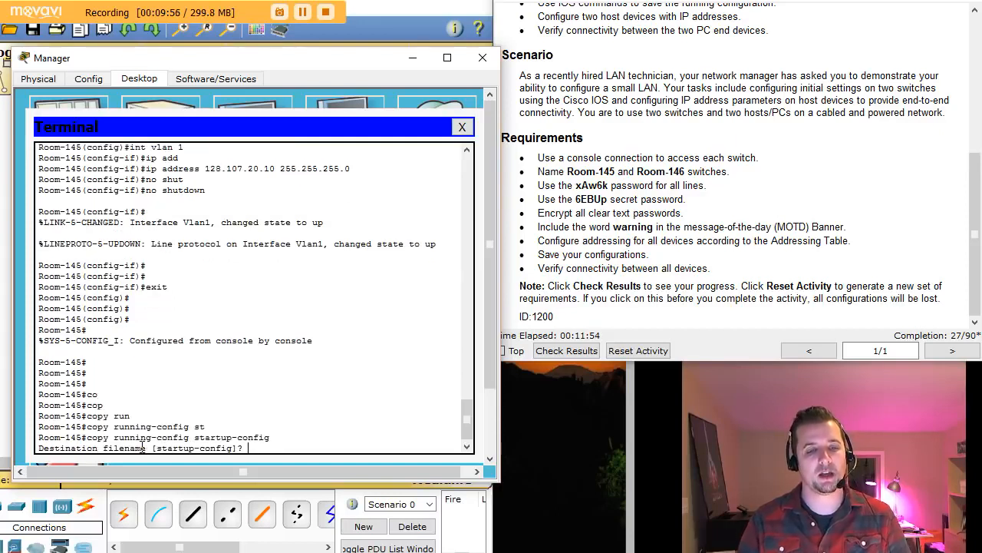
key(Return)
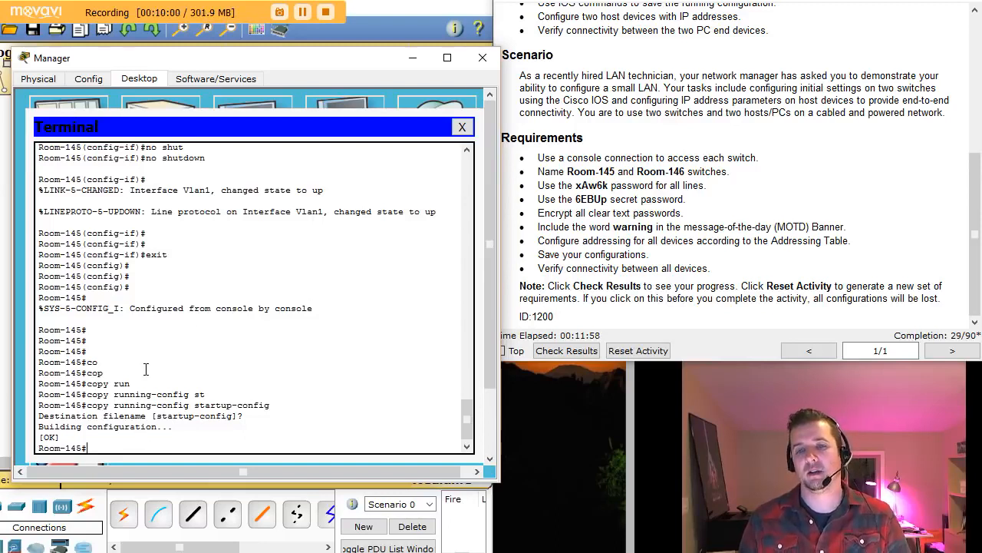
click(481, 58)
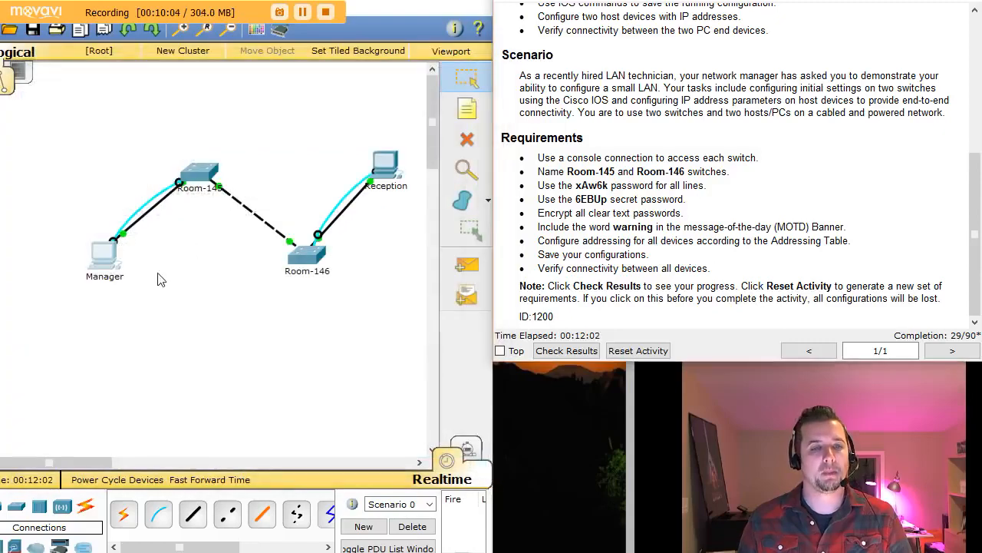
- In Manager's IP Configuration, enter IP 128.107.20.25 and subnet mask 255.255.255.0
click(112, 262)
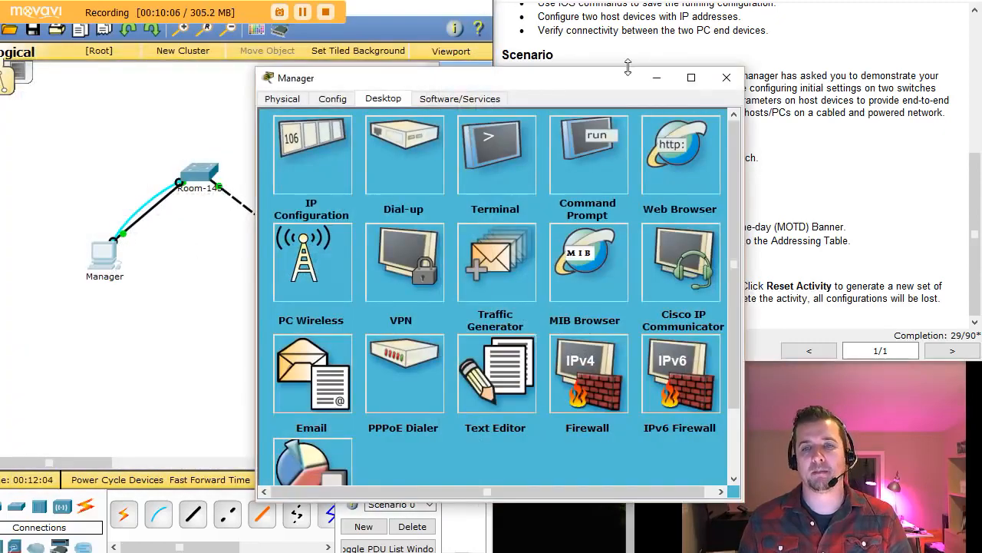
drag(610, 86, 376, 72)
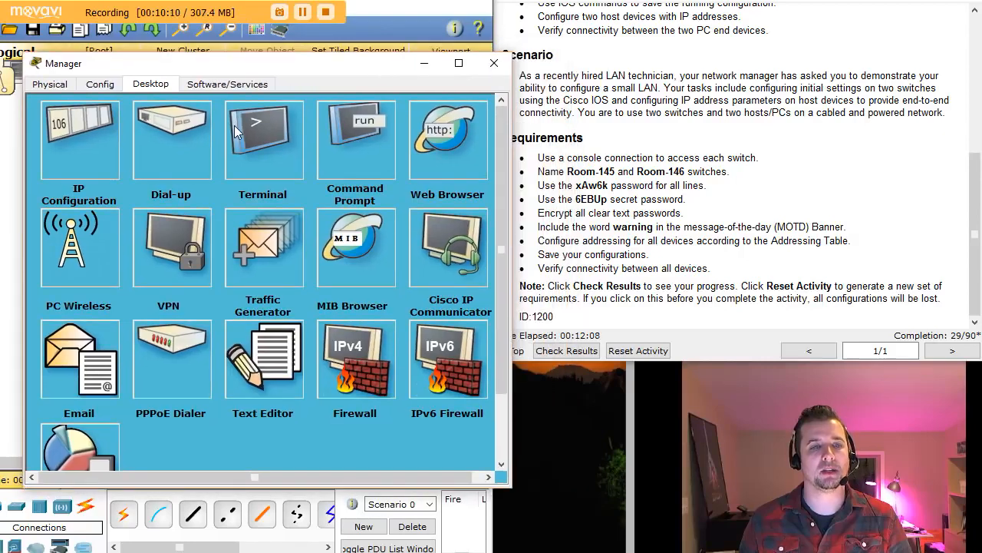
drag(973, 175, 973, 40)
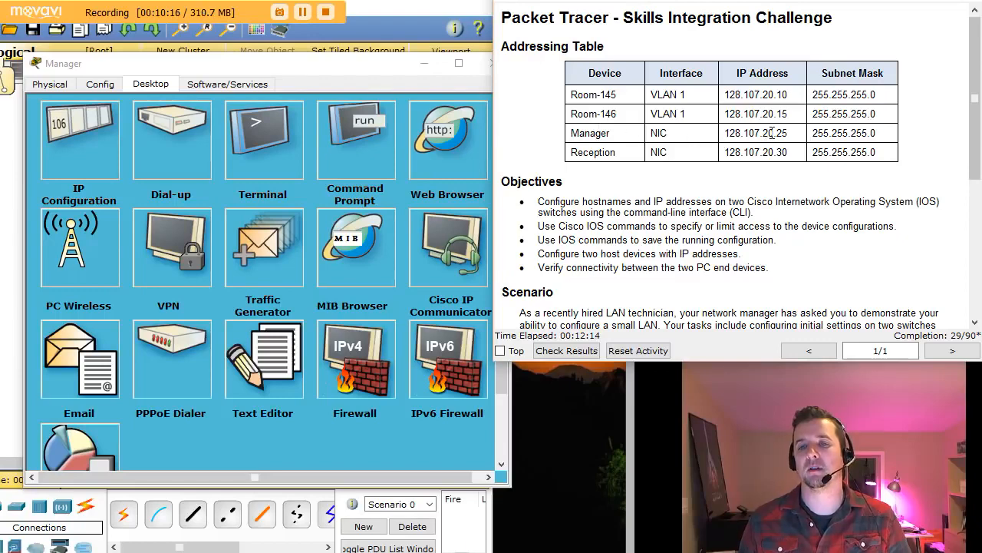
click(90, 132)
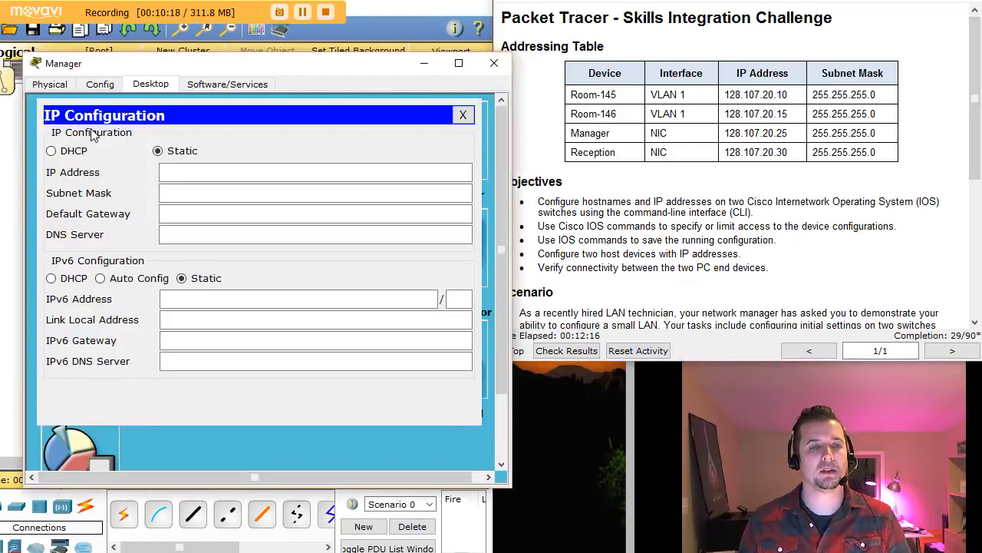
click(174, 171)
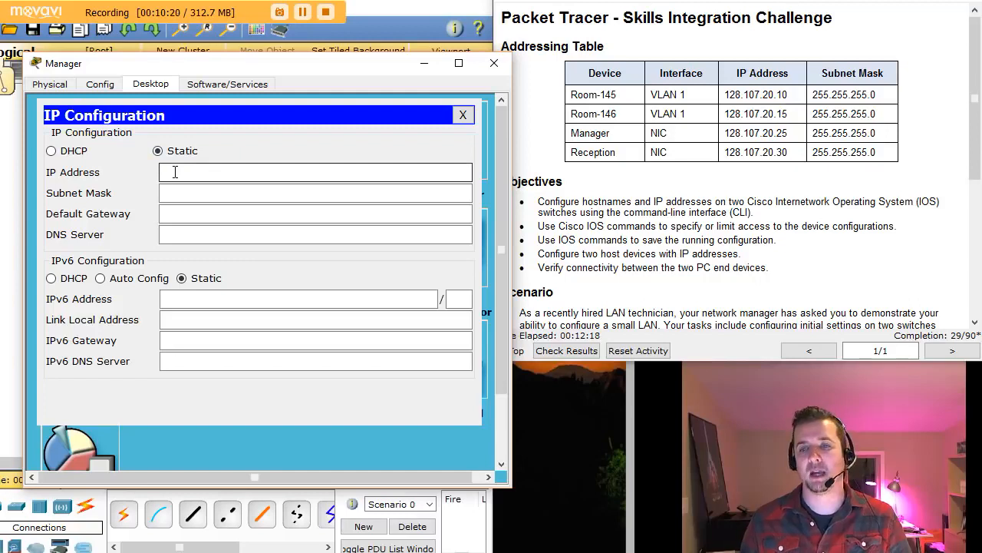
text(128.)
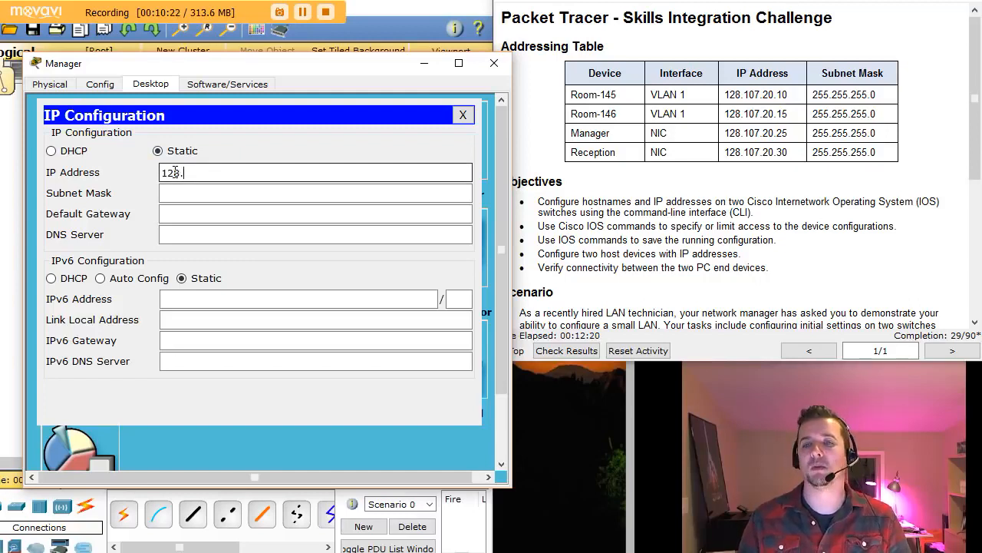
text(10)
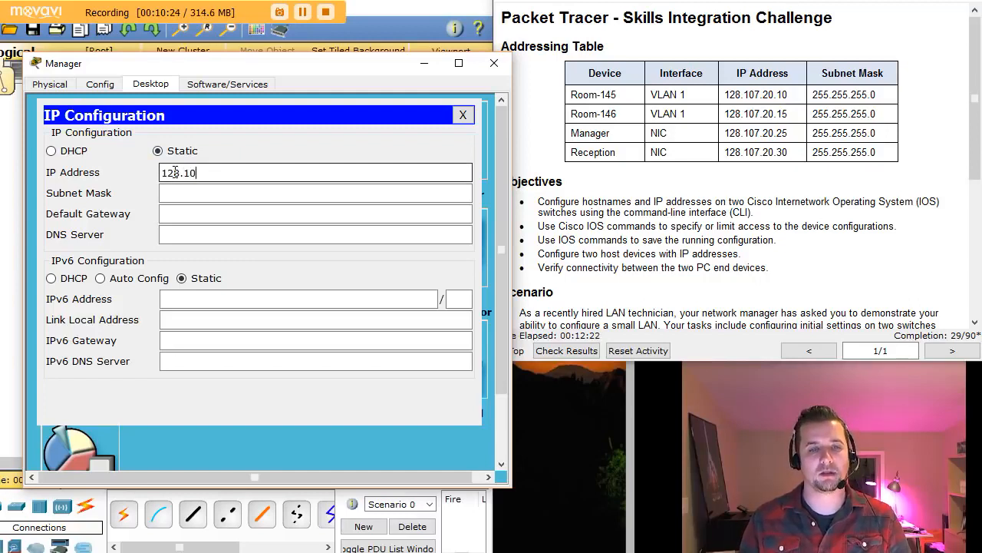
text(7.20)
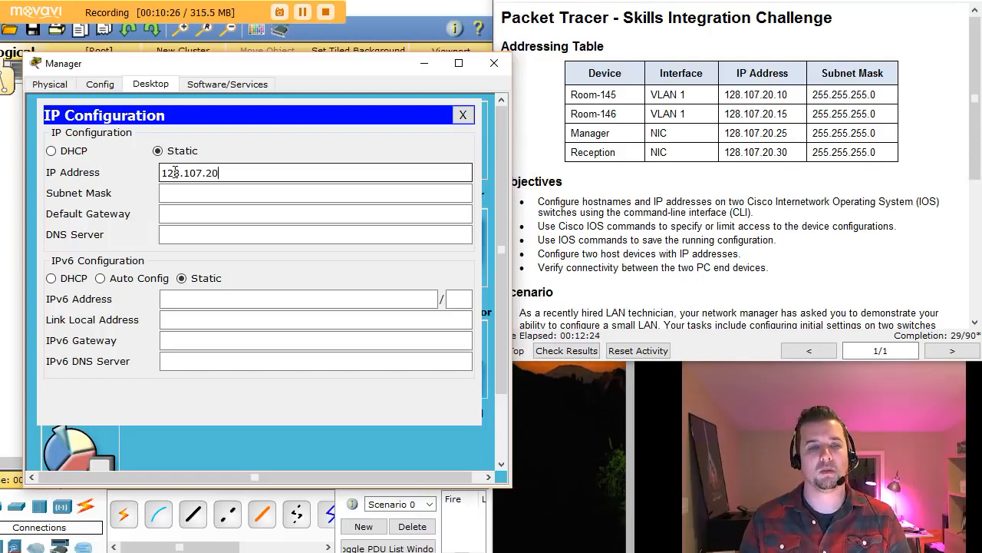
text(.)
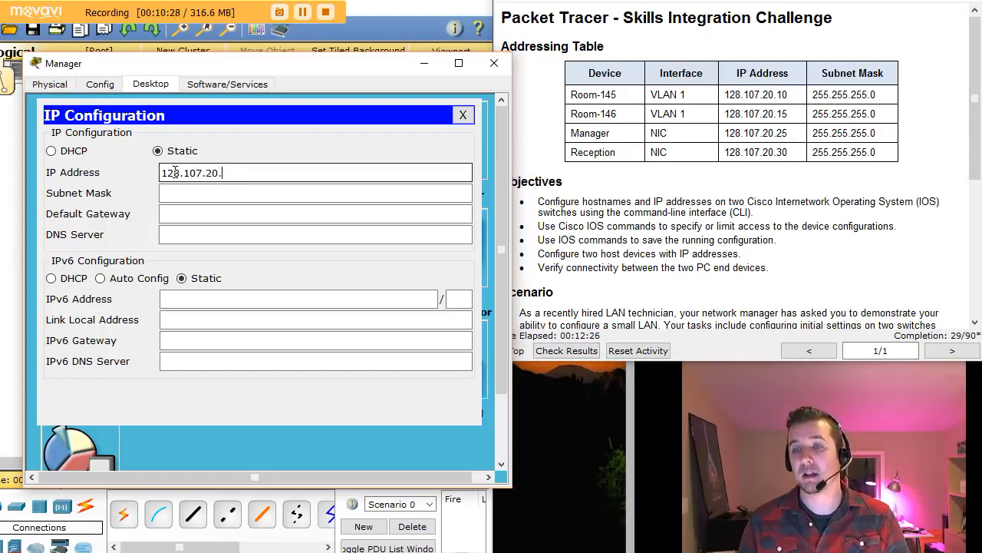
text(25)
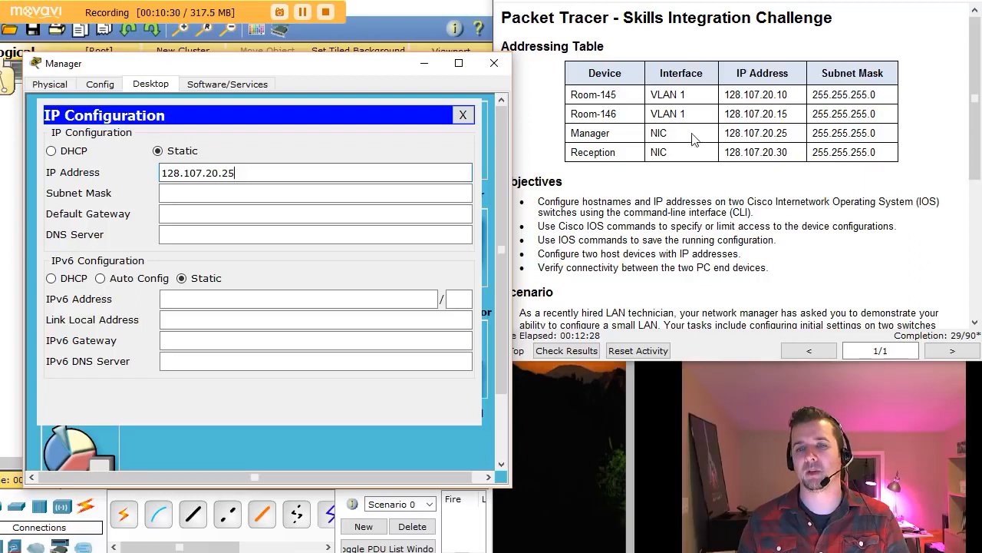
drag(724, 133, 789, 132)
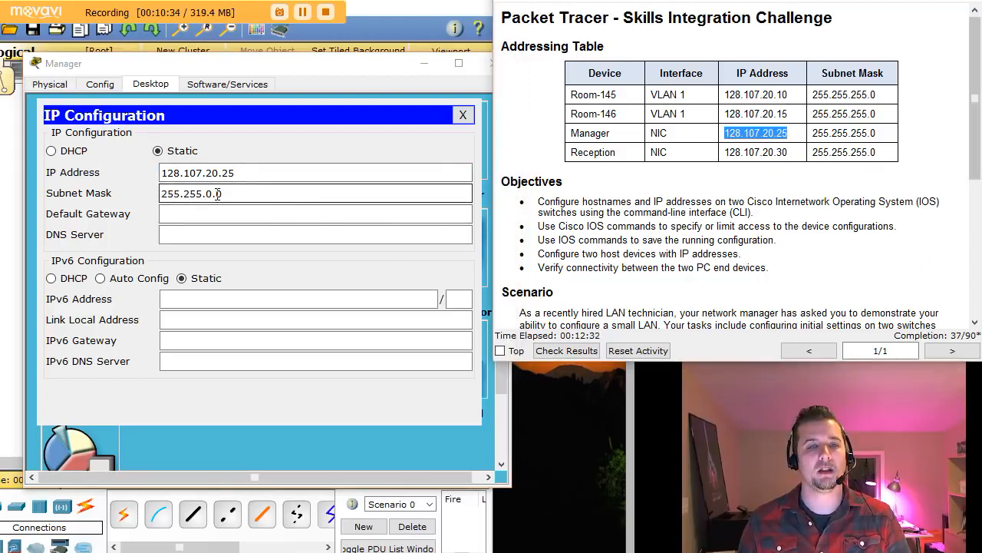
click(493, 128)
key(BackSpace)
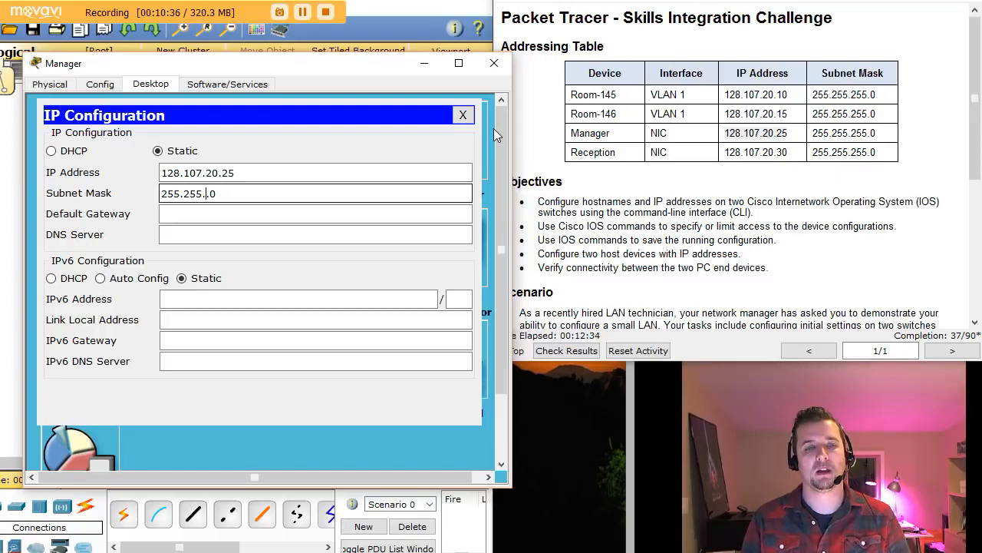
text(255.)
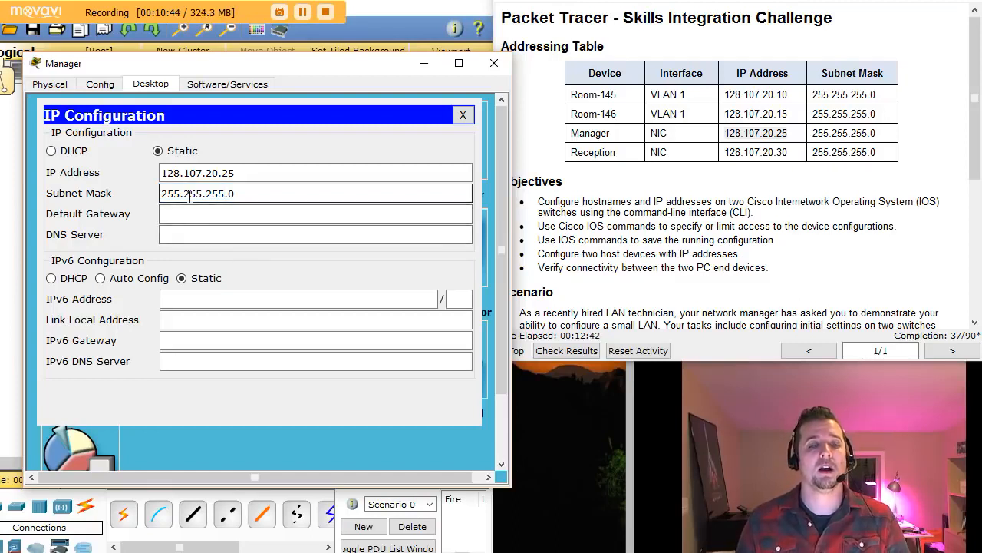
click(175, 214)
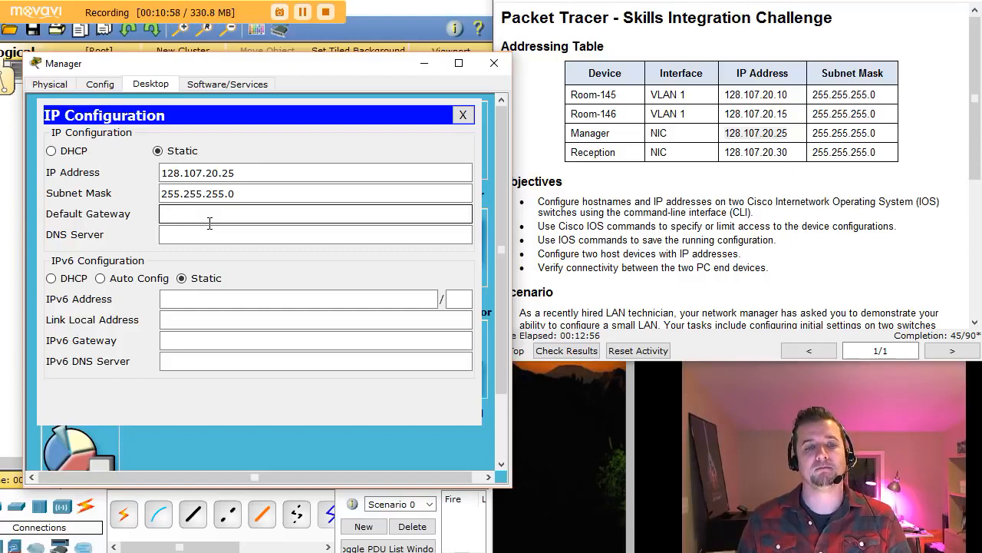
click(463, 114)
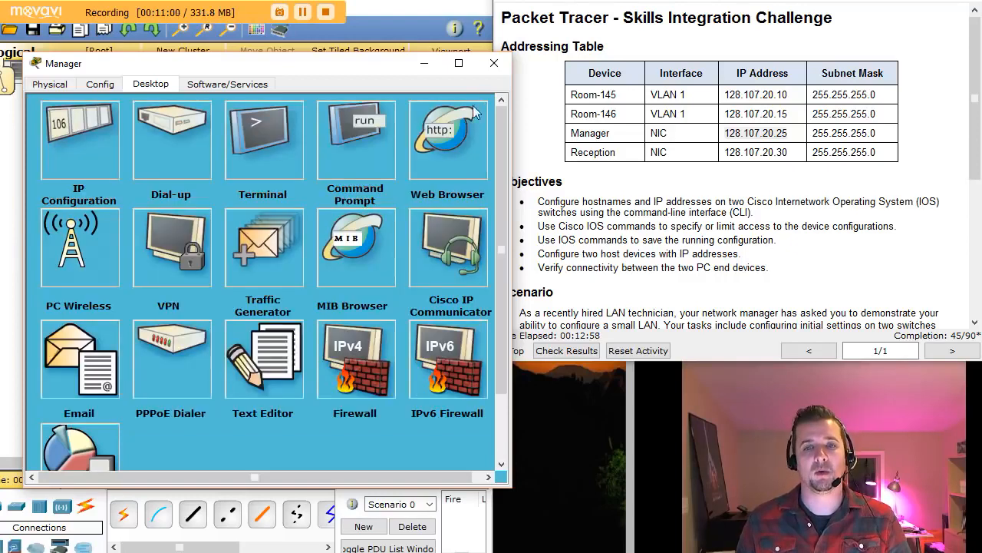
- Open a console terminal from the Reception PC to the second switch
click(502, 67)
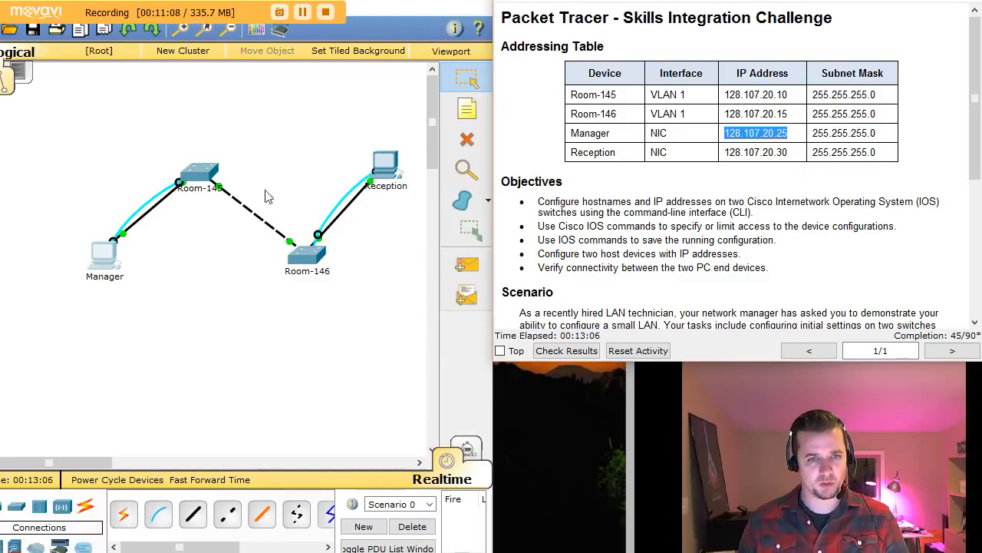
click(385, 164)
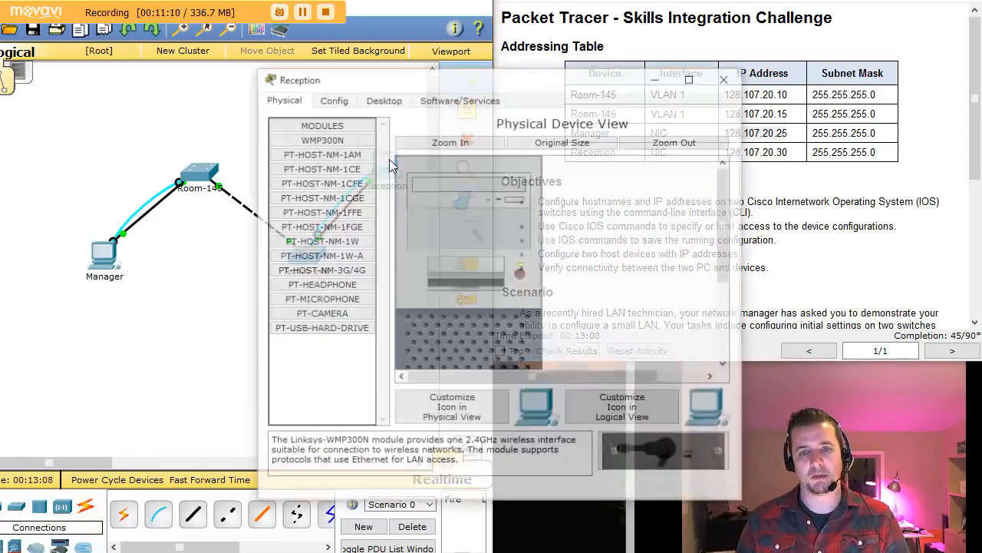
drag(431, 85, 182, 43)
click(143, 65)
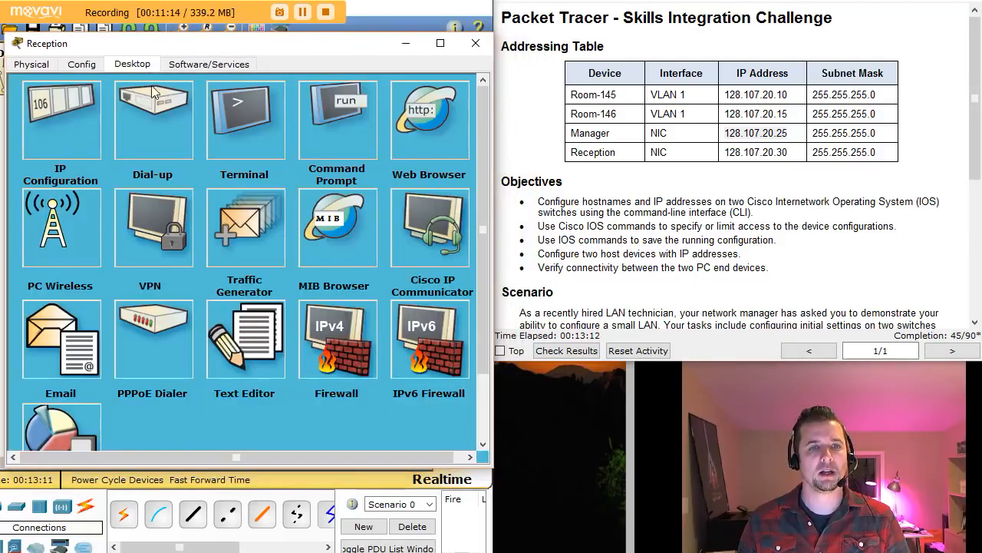
click(263, 128)
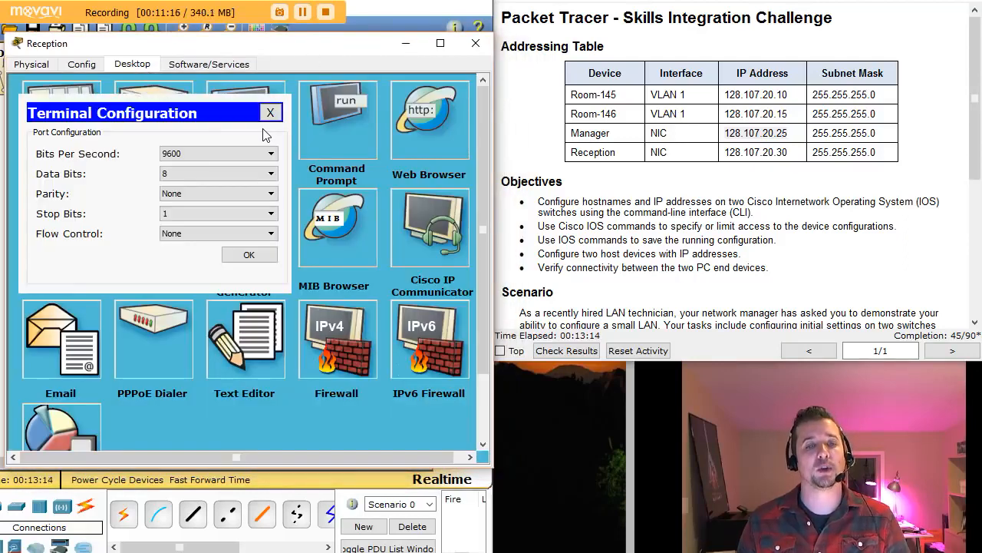
click(244, 254)
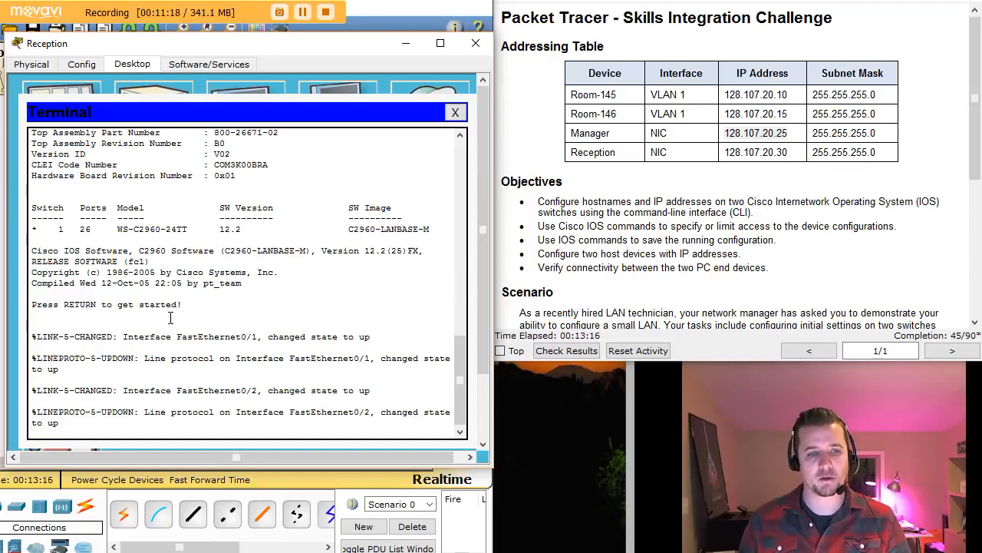
key(Return)
- Enter enable and conf t on the switch, then type hostname Room-146
key(Return)
text(en)
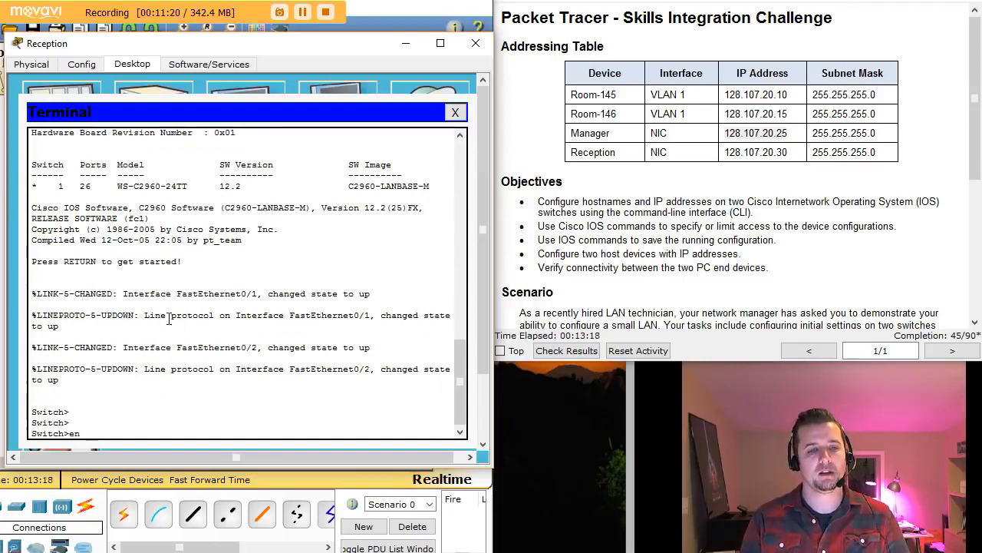
key(Return)
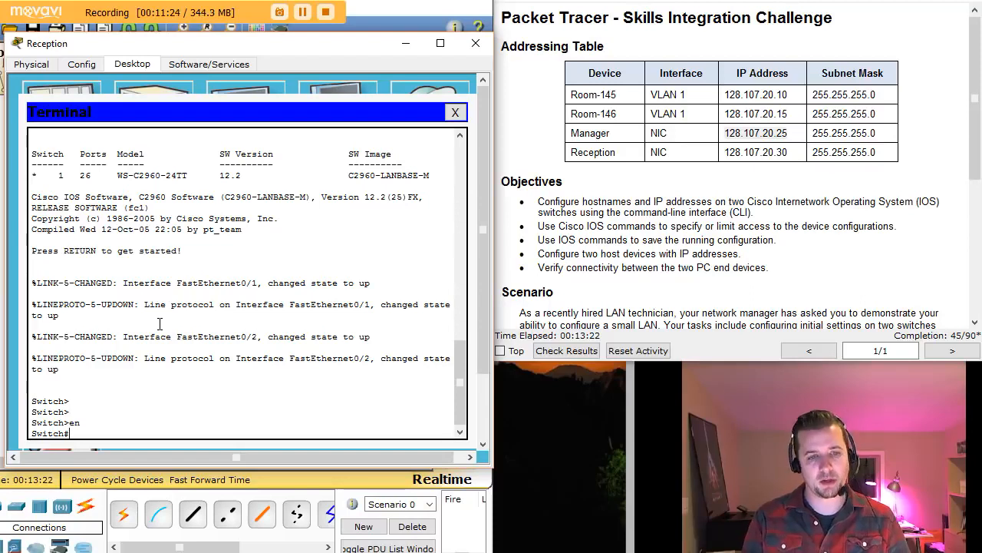
text(conf)
text( t)
key(Return)
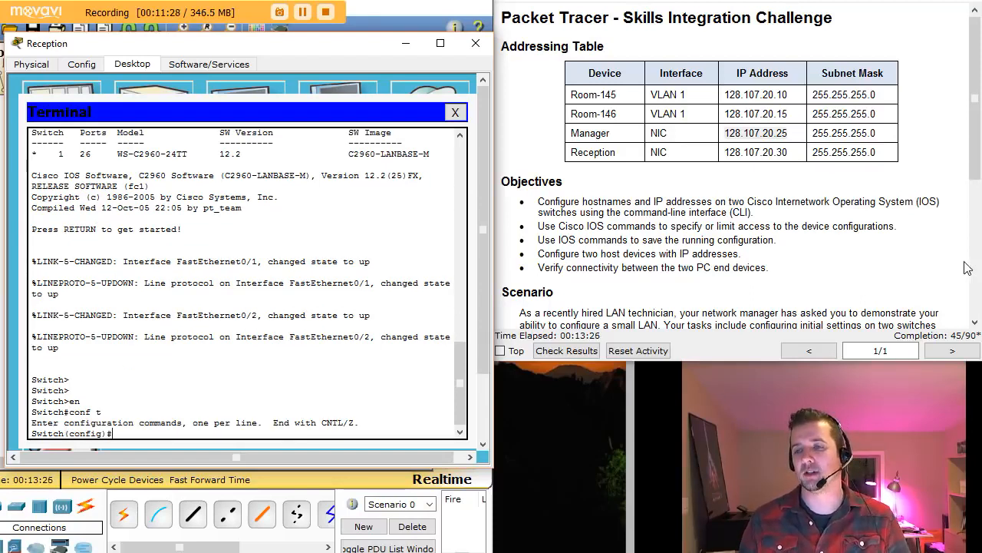
click(977, 321)
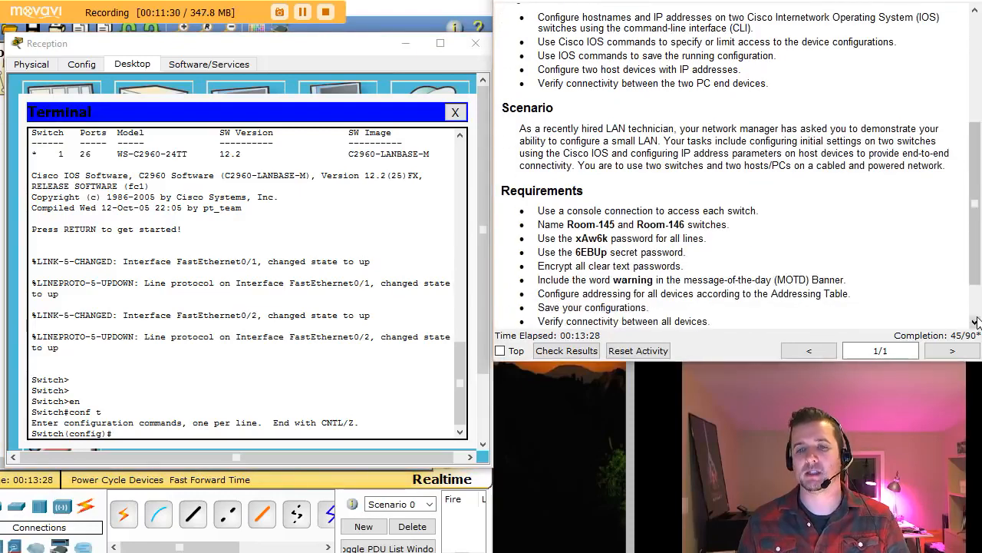
click(152, 430)
text(hostname)
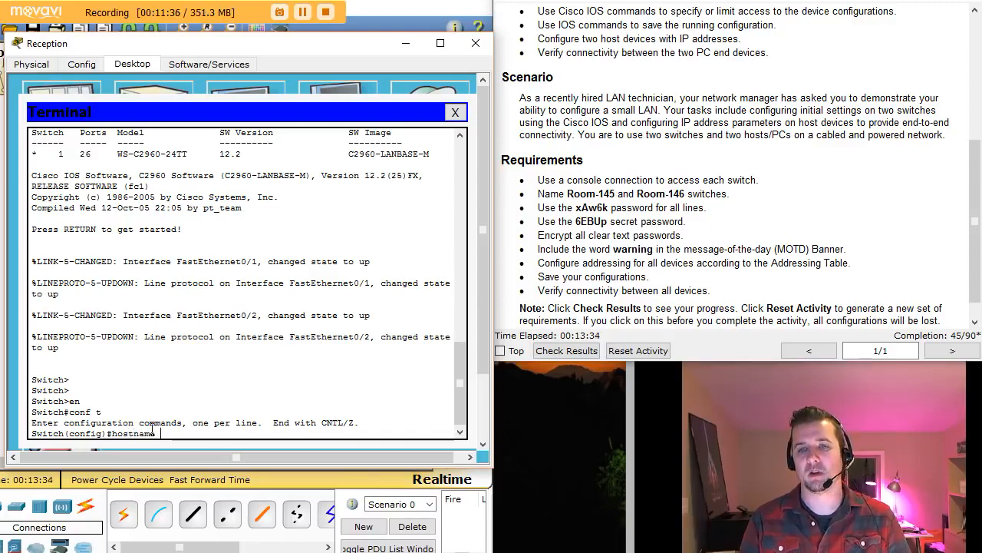
text( Room-146)
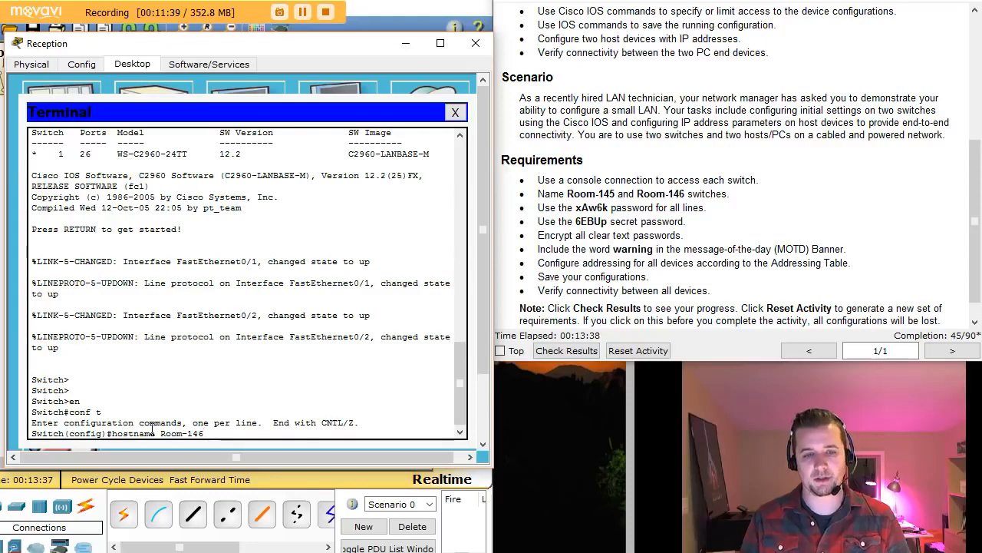
- Apply hostname Room-146 and set the enable secret to the required password
key(Return)
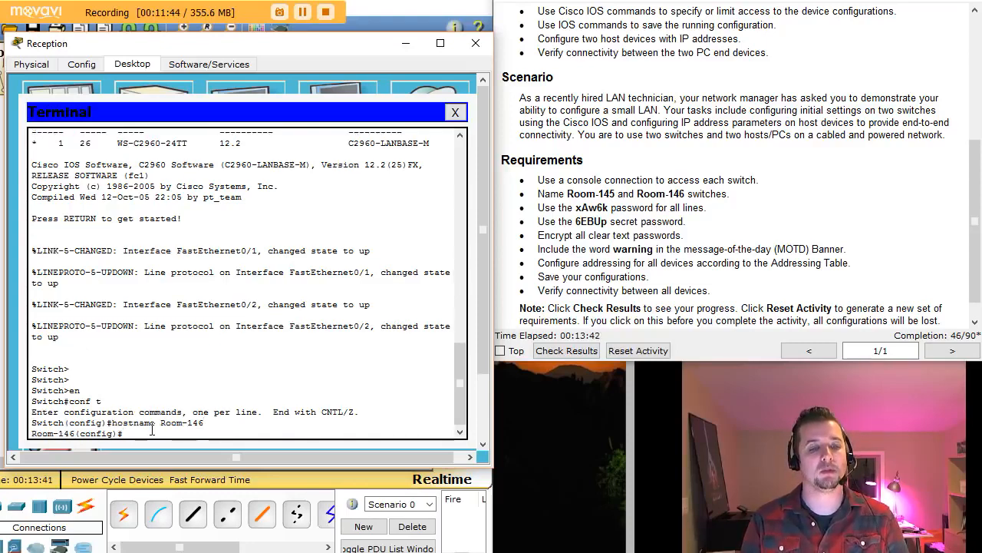
text(enab)
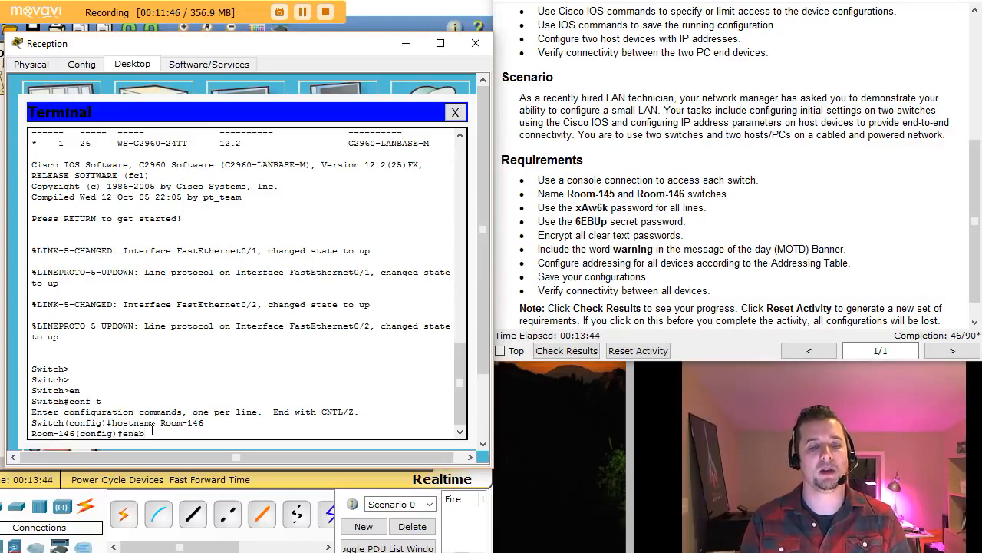
key(Tab)
text(se)
key(Tab)
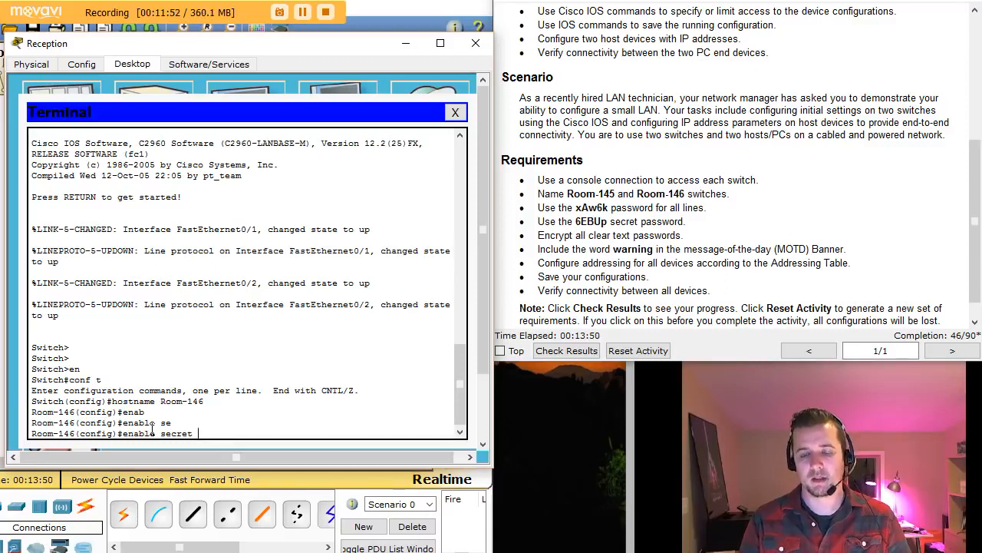
text(6EB)
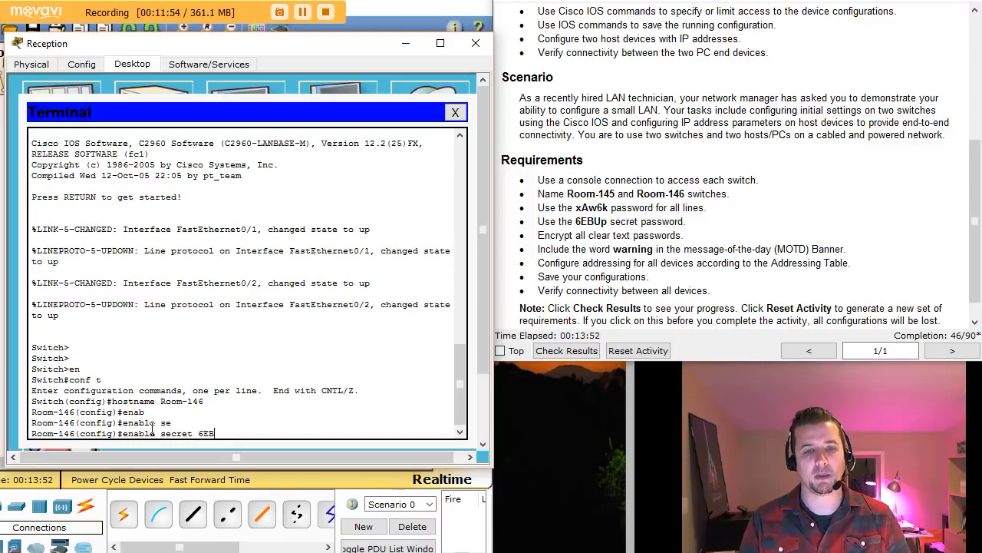
text(Up)
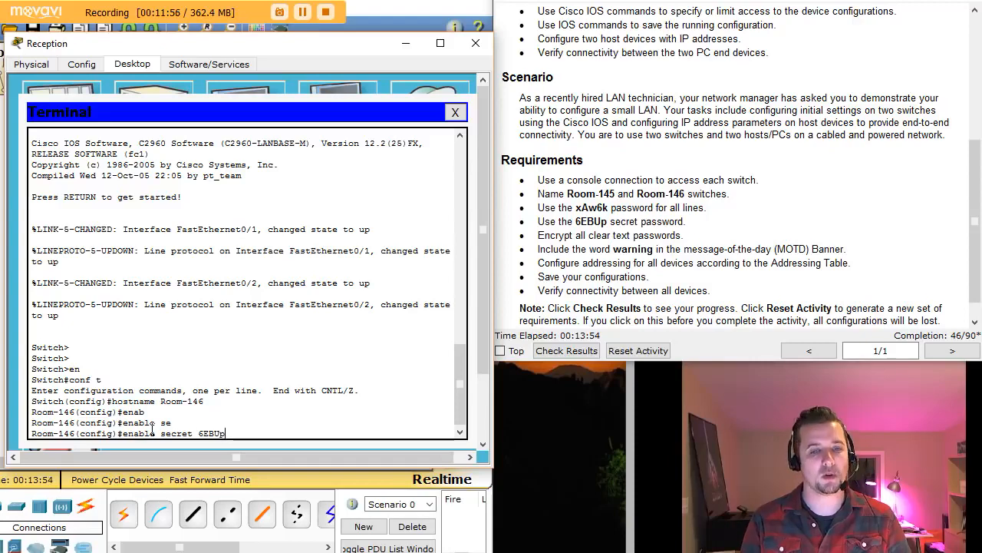
key(Return)
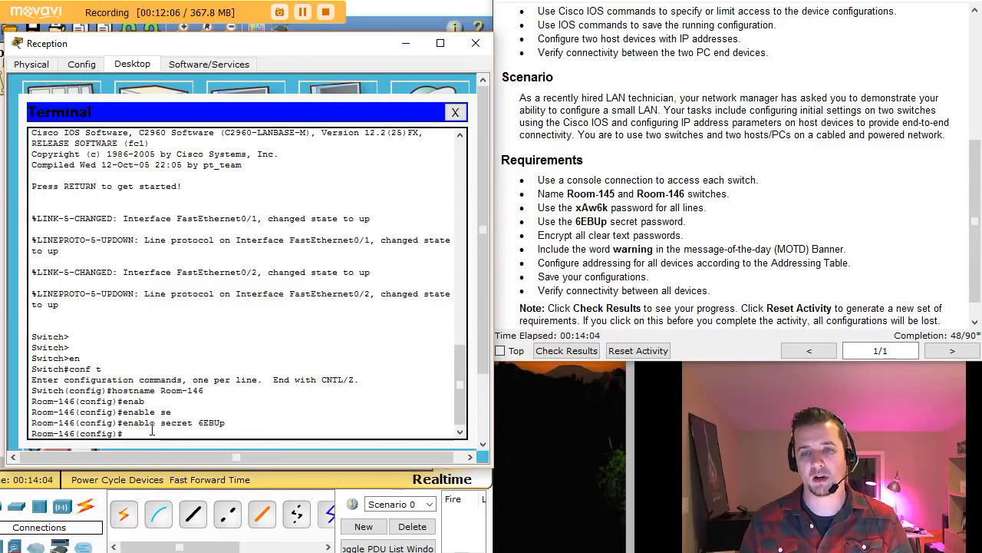
- Set the shared line password and login on line con 0
drag(616, 213, 700, 209)
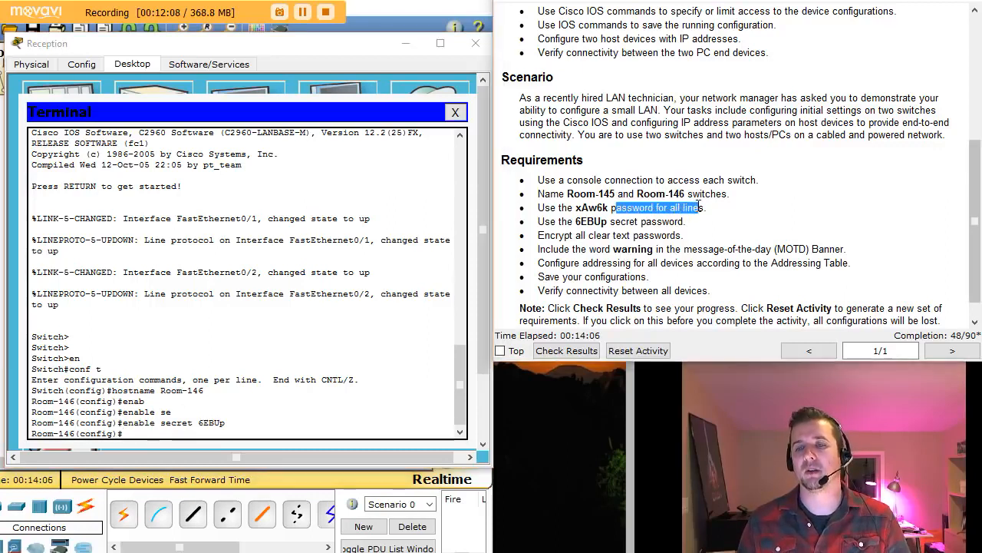
click(137, 433)
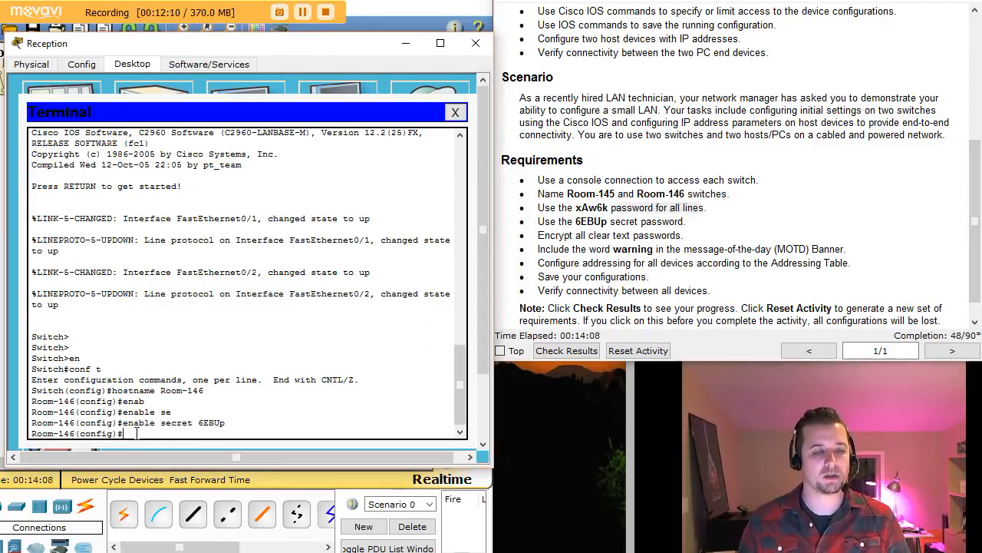
text(line con 0)
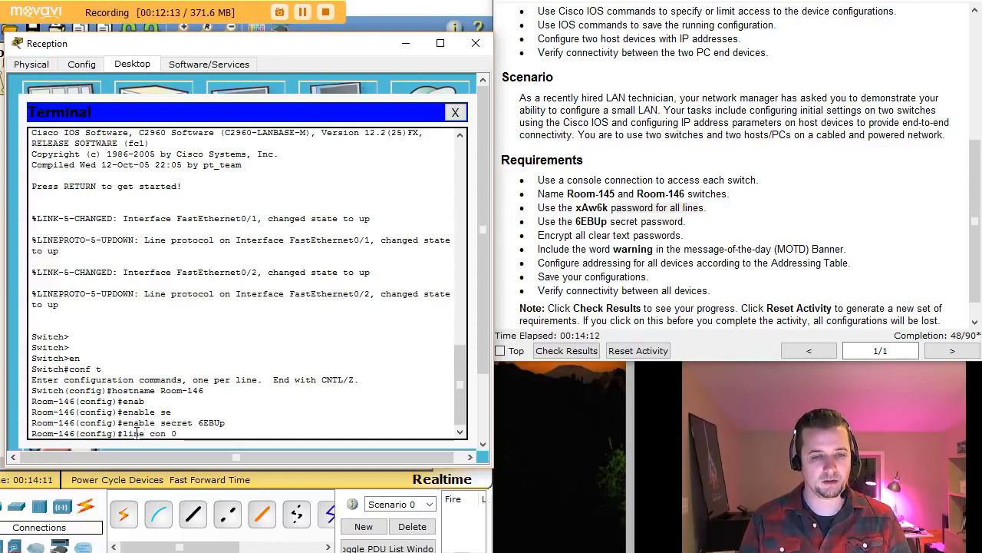
key(Return)
text(pass)
key(Tab)
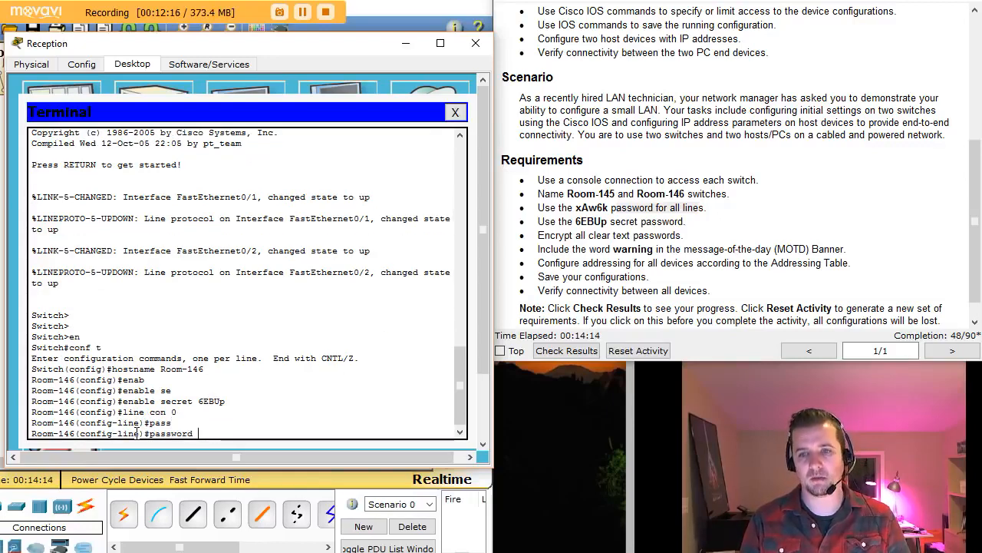
text(x)
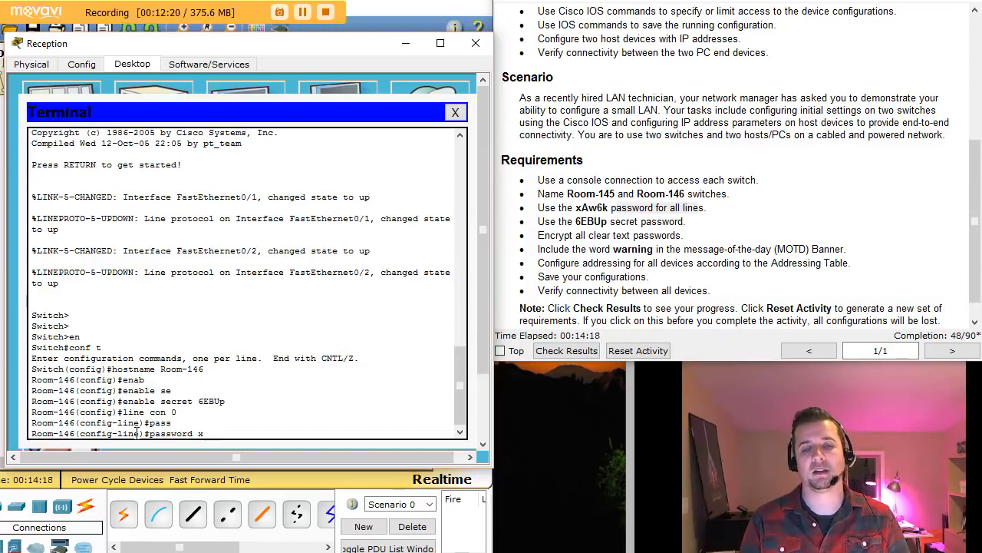
text(Aw)
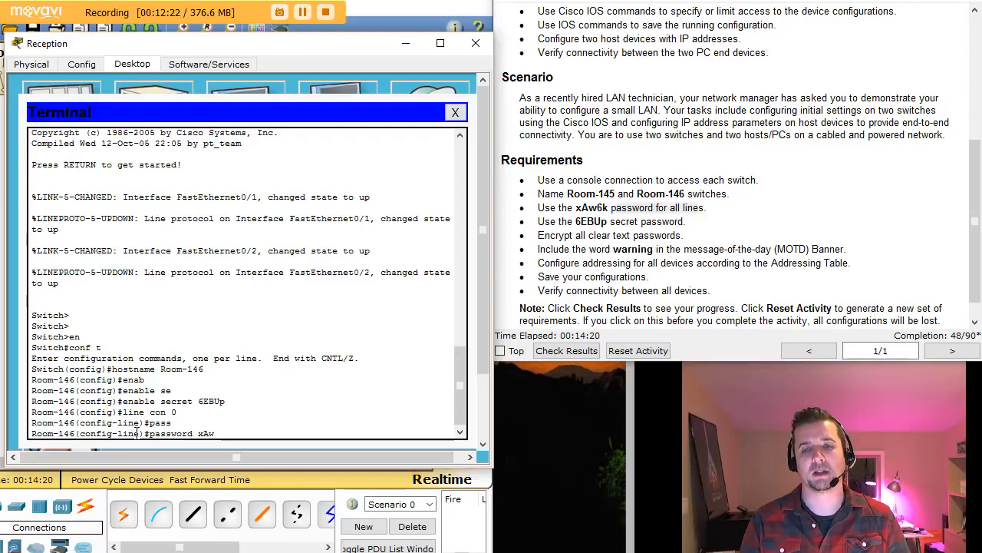
text(6k)
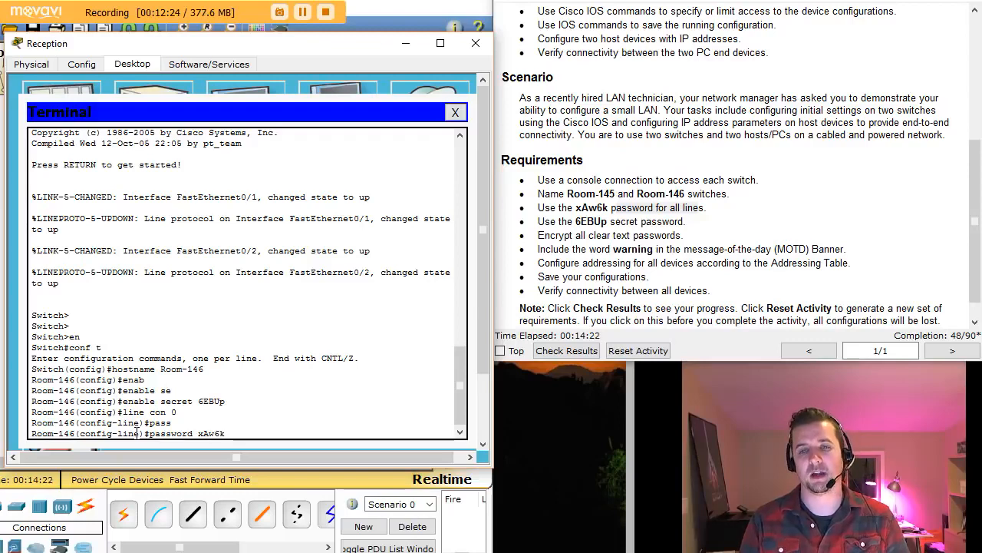
key(Return)
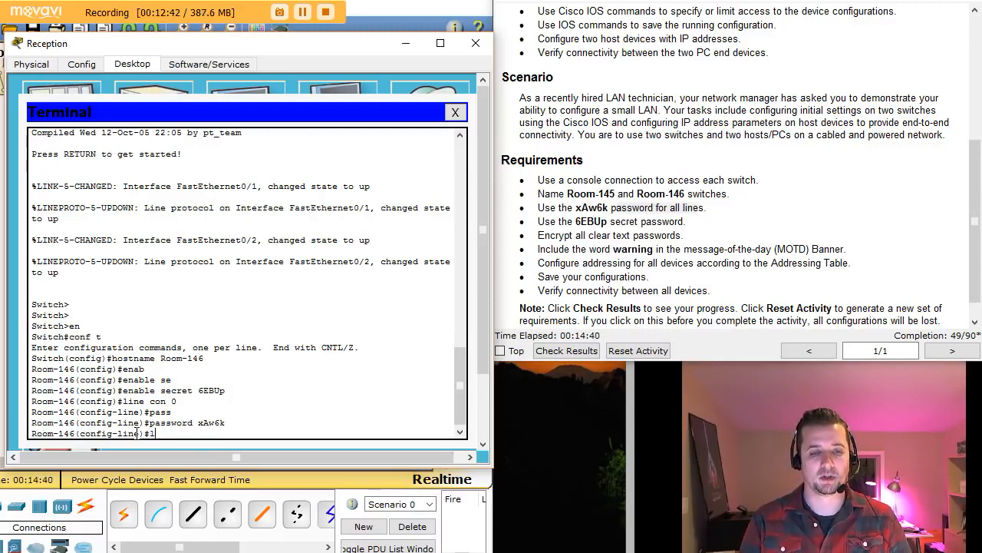
text(gin)
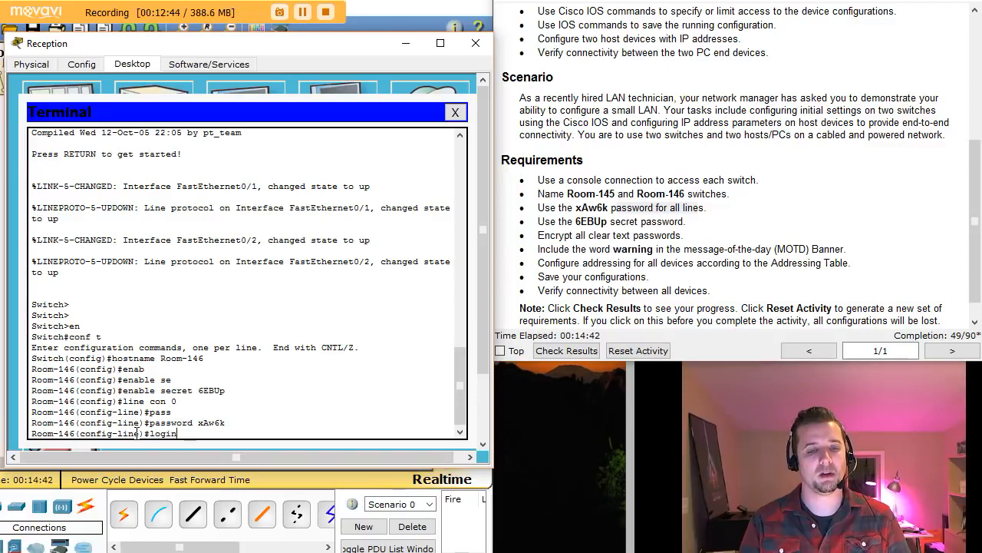
key(Return)
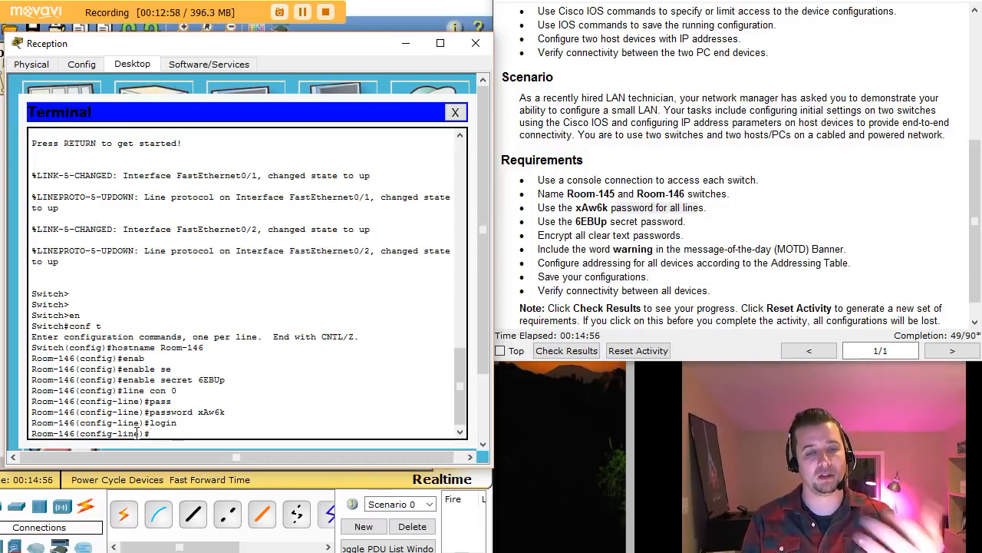
text(exit)
key(Return)
- Set the same password and login on line vty 0 15
text(line e)
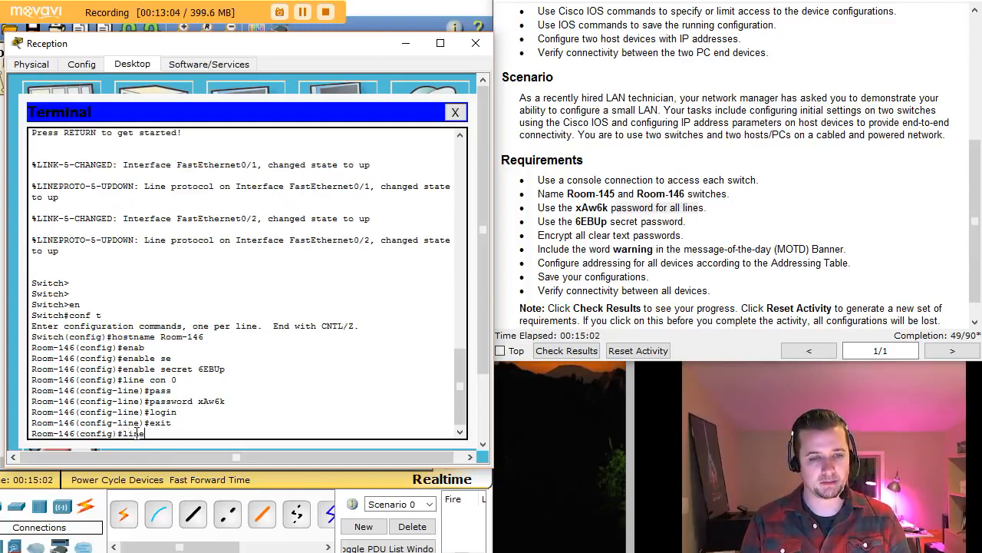
text( vty 0 )
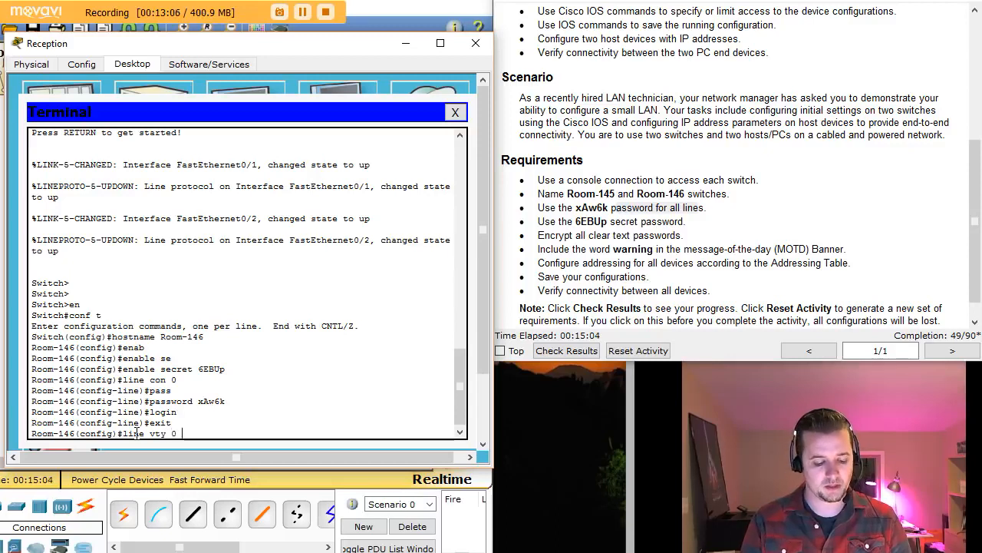
text(15)
key(Return)
text(pas)
key(BackSpace)
key(BackSpace)
key(BackSpace)
text(password xAw6k)
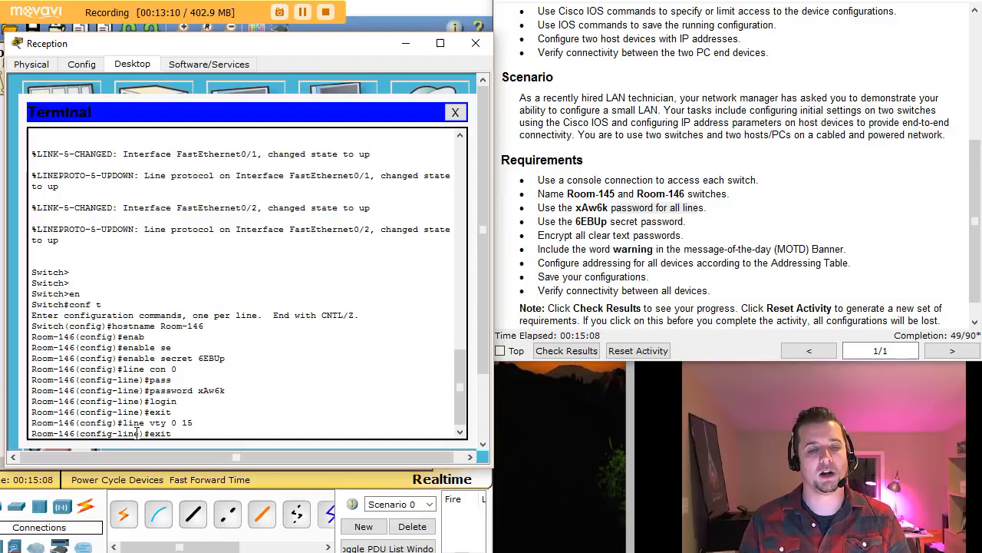
key(Return)
text(exit)
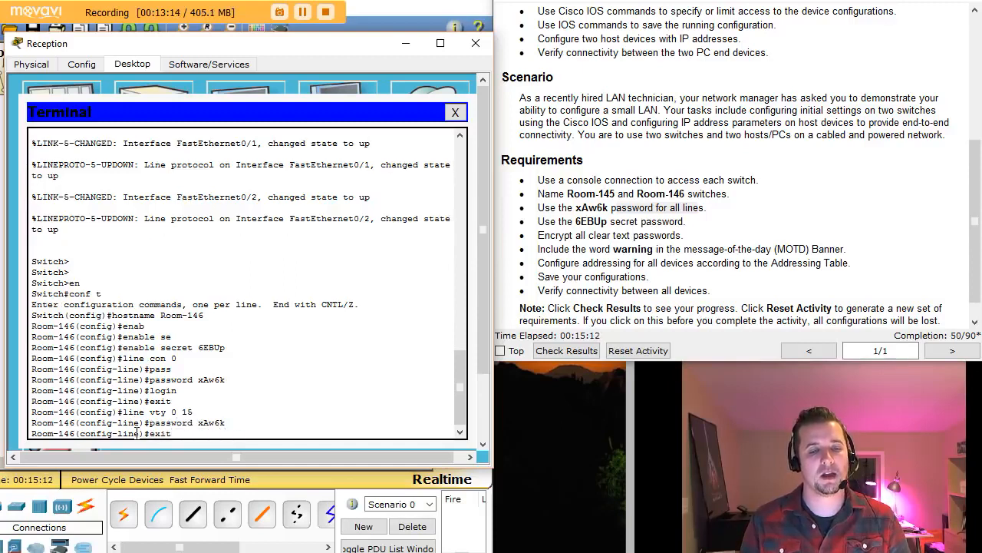
key(BackSpace)
key(BackSpace)
key(BackSpace)
key(BackSpace)
text(login)
key(Return)
text(exit)
key(Return)
key(Return)
key(Return)
key(Return)
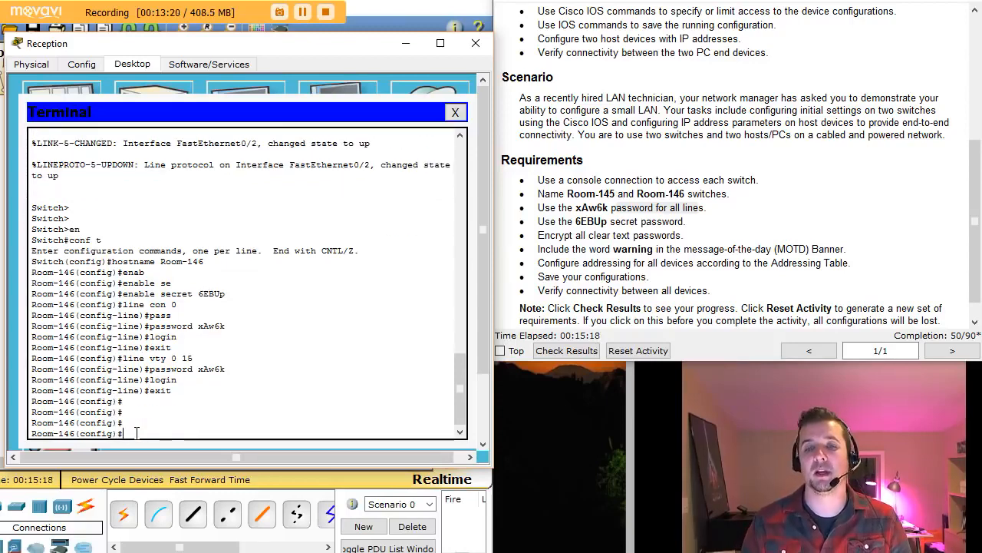
- Run do show run to check the configured line passwords
drag(536, 235, 687, 232)
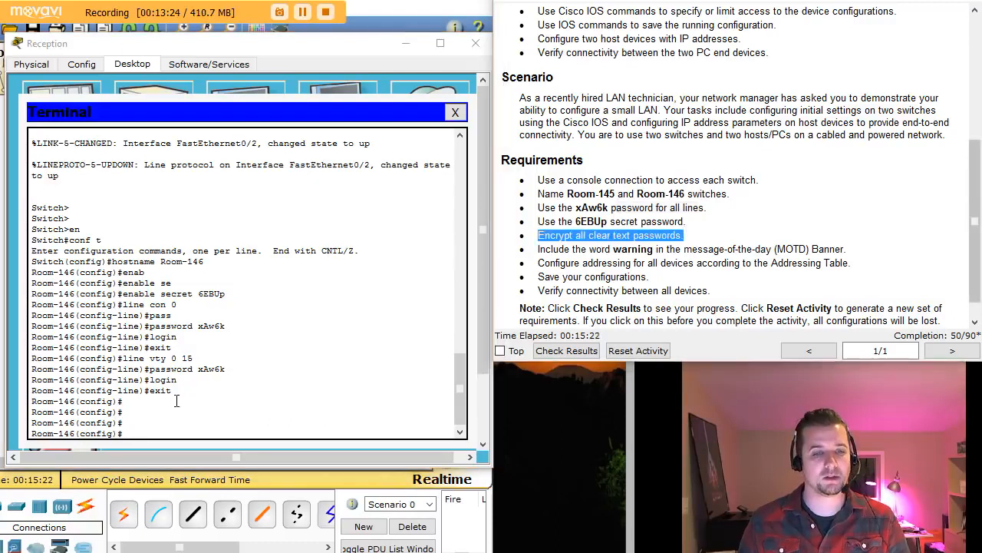
click(142, 430)
text(dos h)
key(BackSpace)
key(BackSpace)
key(BackSpace)
text(w)
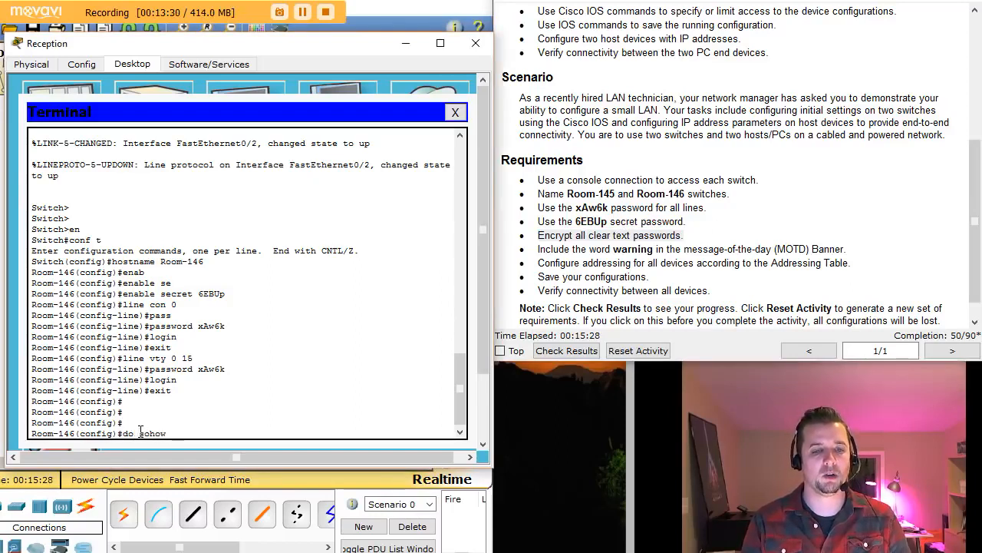
text( run)
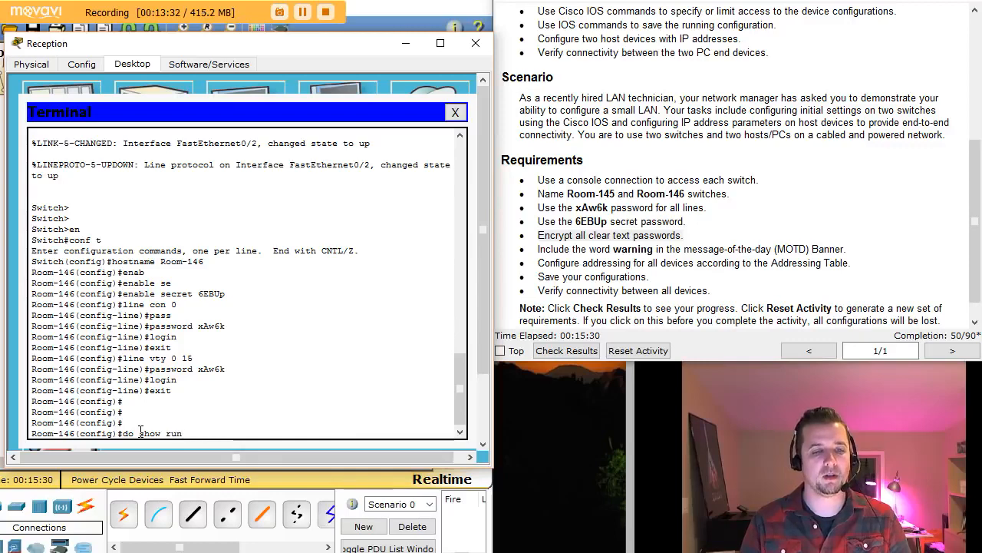
key(Return)
key(space)
key(space)
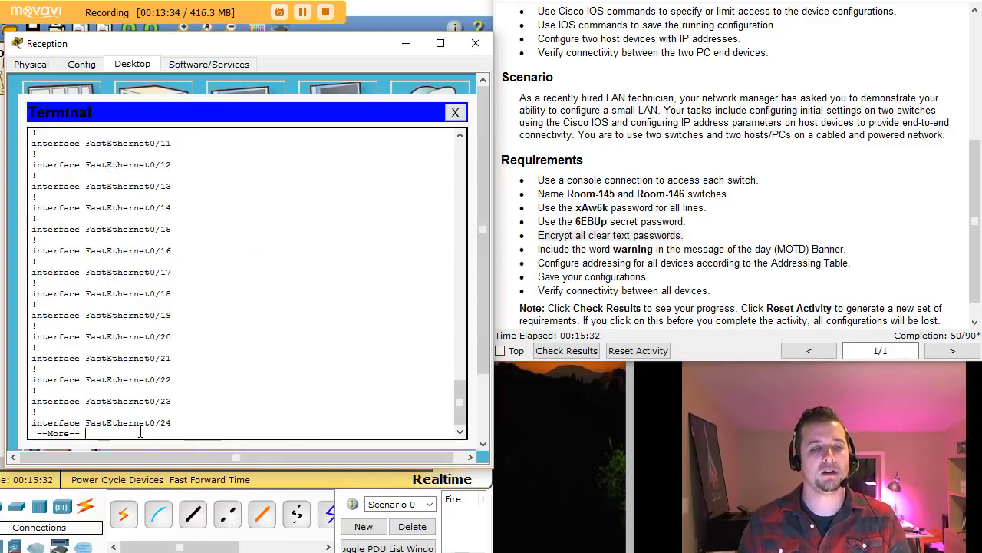
key(space)
drag(113, 283, 85, 284)
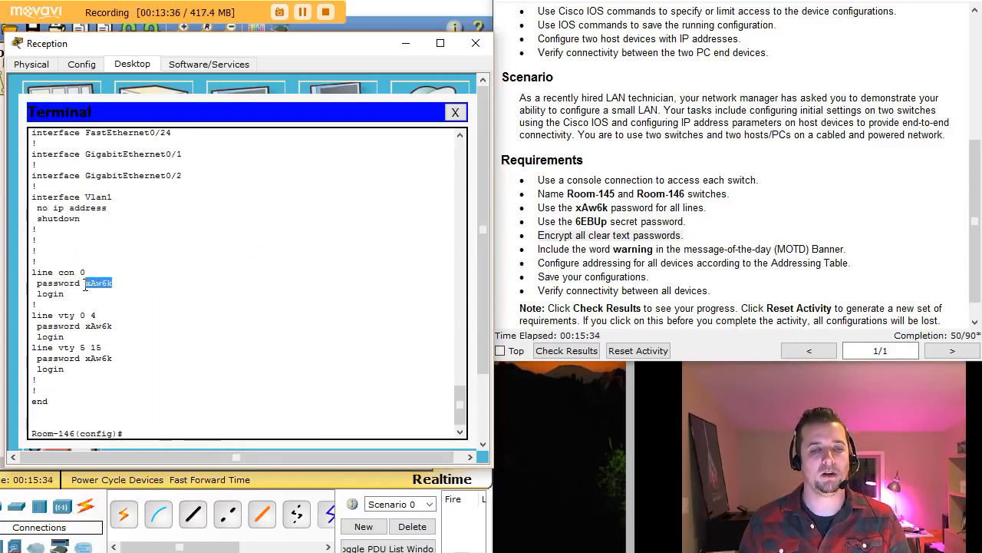
click(130, 433)
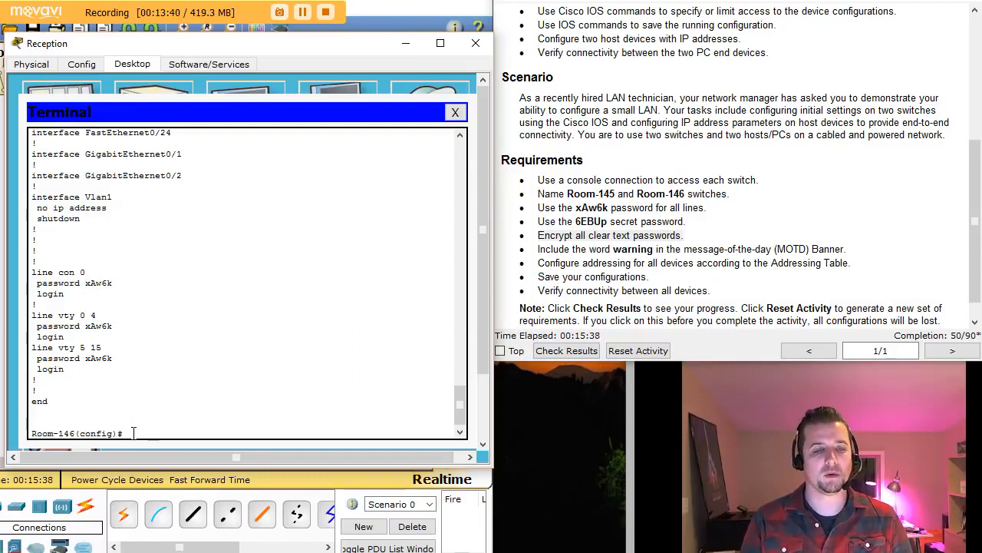
- Enable service password-encryption on Room-146
text(ser)
key(Tab)
text(p)
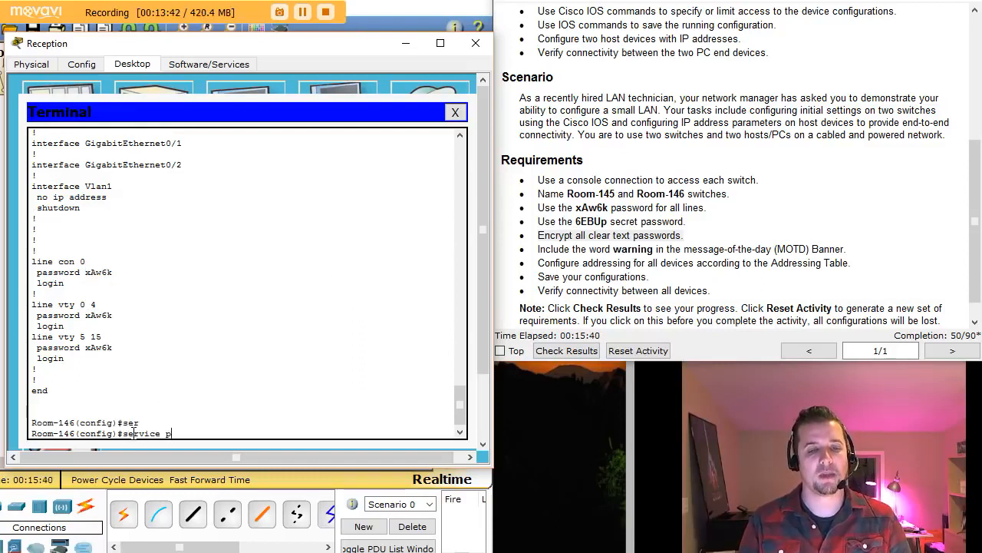
key(Tab)
key(Return)
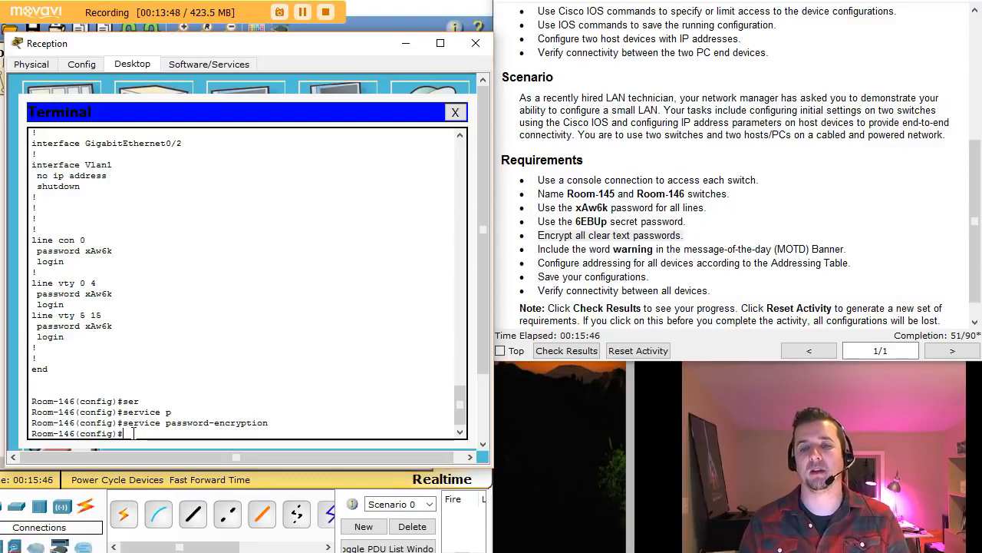
drag(572, 250, 810, 253)
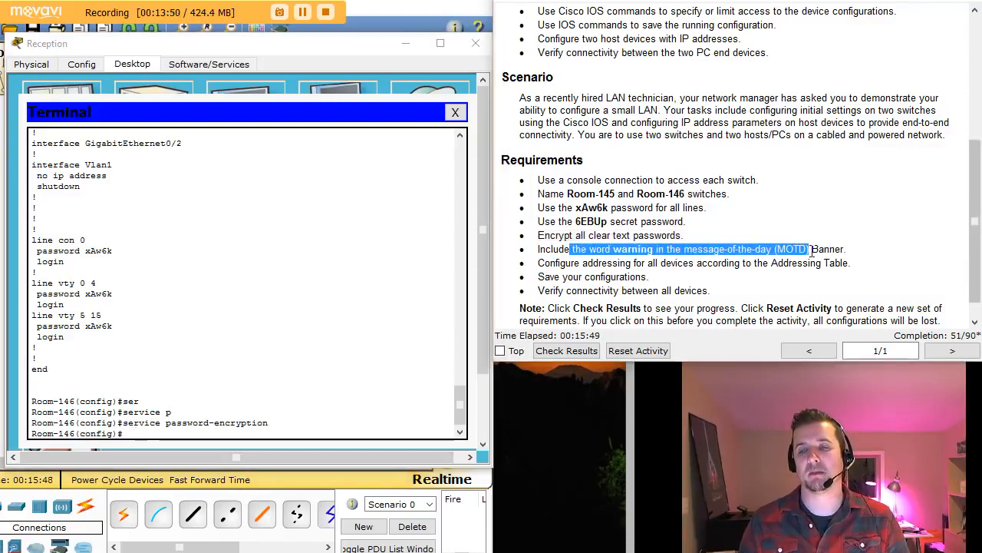
- Enter banner motd with # delimiter and text 'warning!!! STAY OUT!!'
click(168, 432)
text(bann)
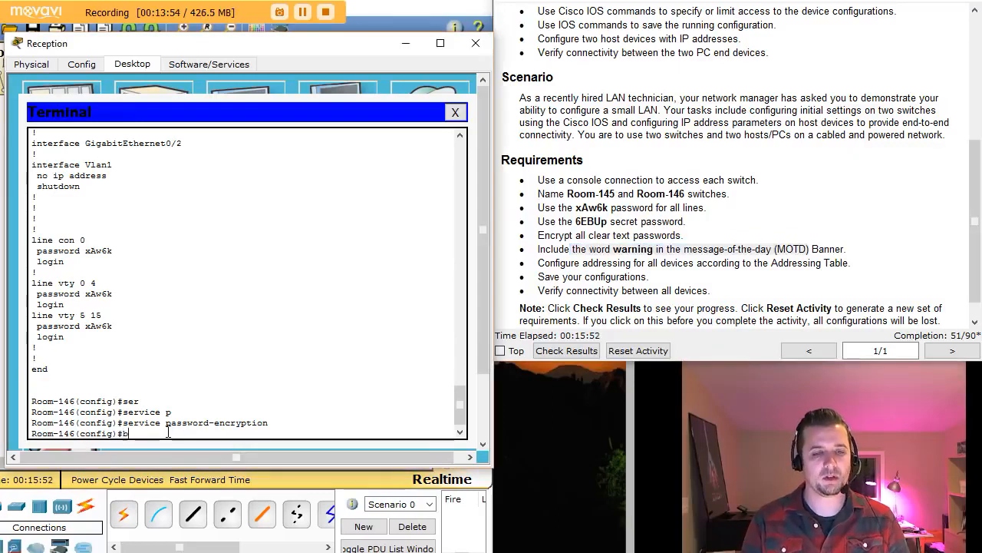
key(Tab)
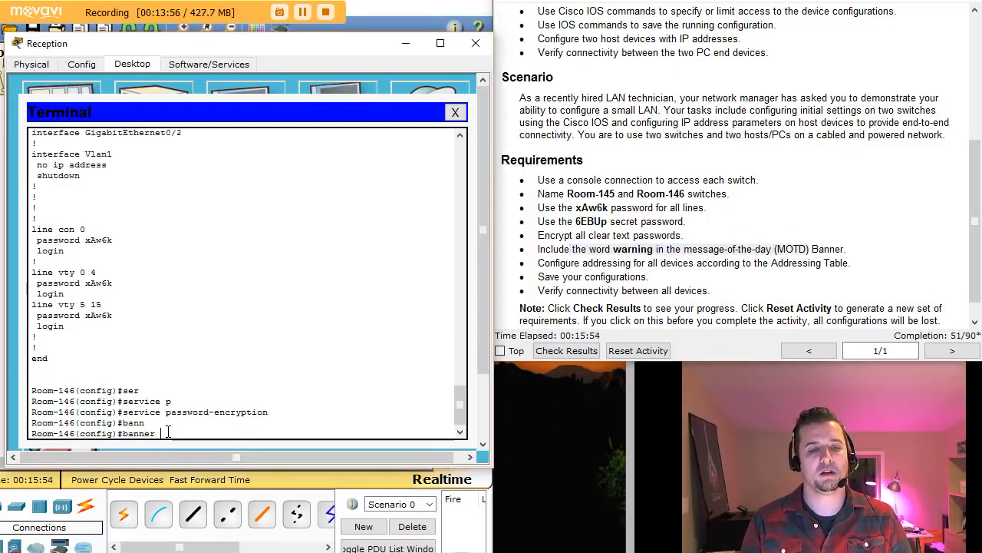
text(m)
key(Tab)
text(#)
key(Return)
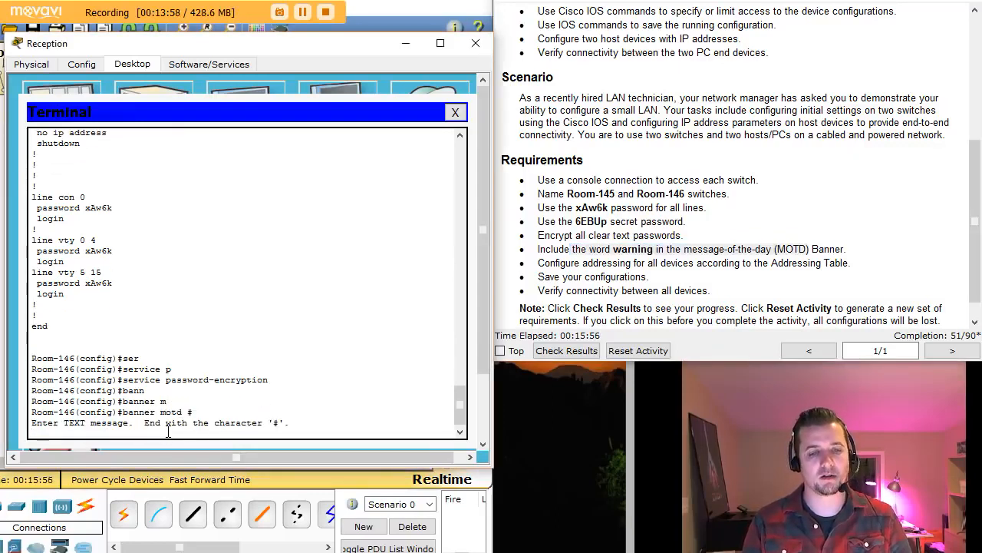
text(warnin)
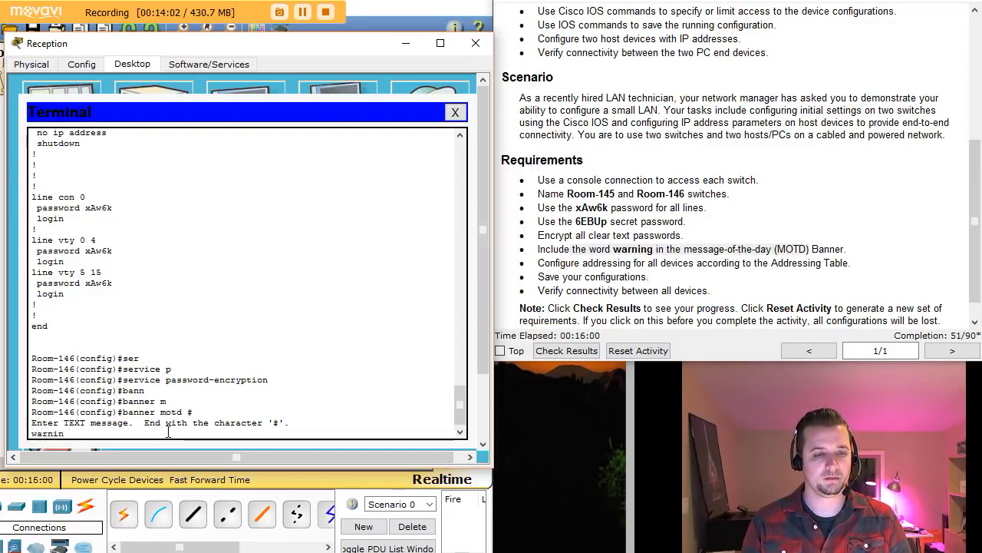
text(g!!! )
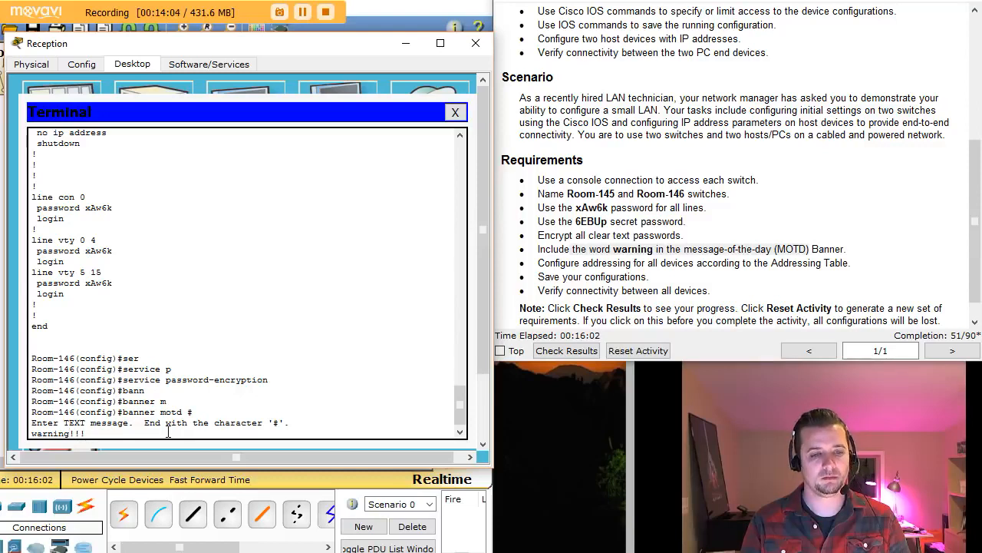
text(STAY OUT!!!)
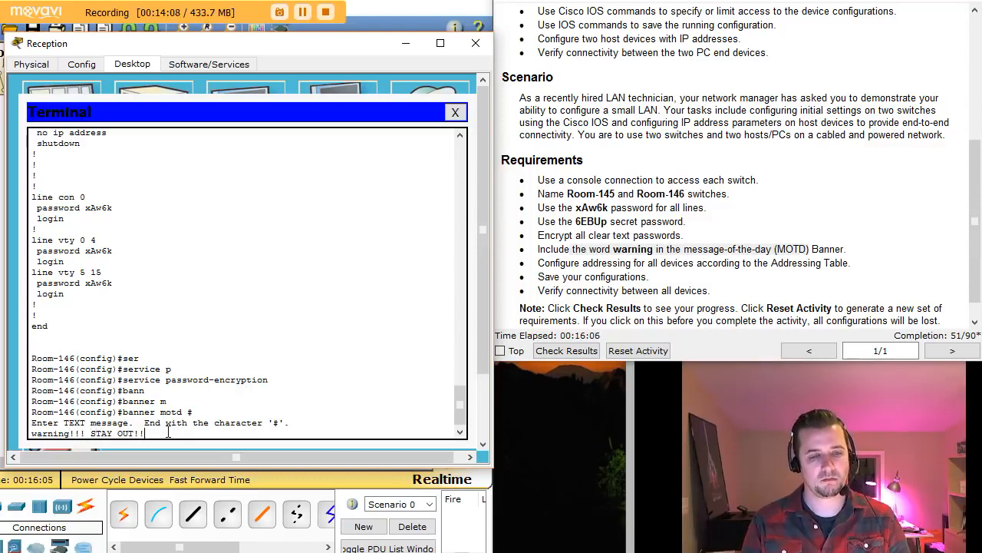
text(@)
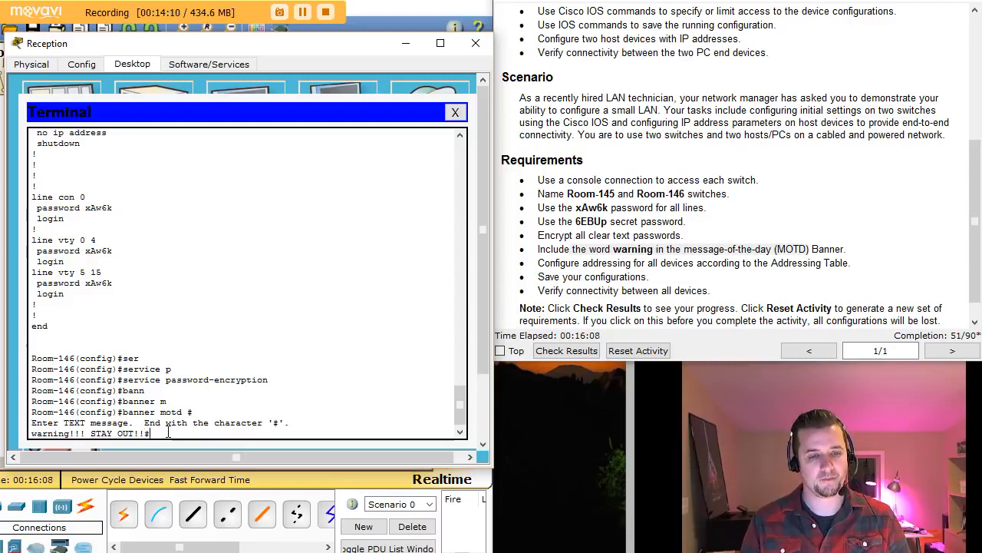
text(#)
key(Return)
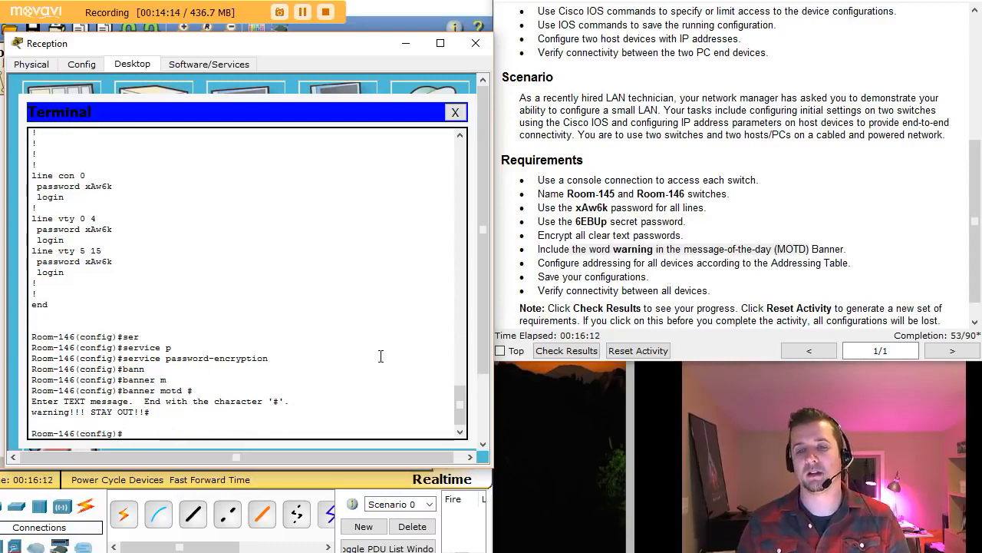
- Assign interface vlan 1 the address 128.107.20.15 255.255.255.0
drag(975, 241, 973, 111)
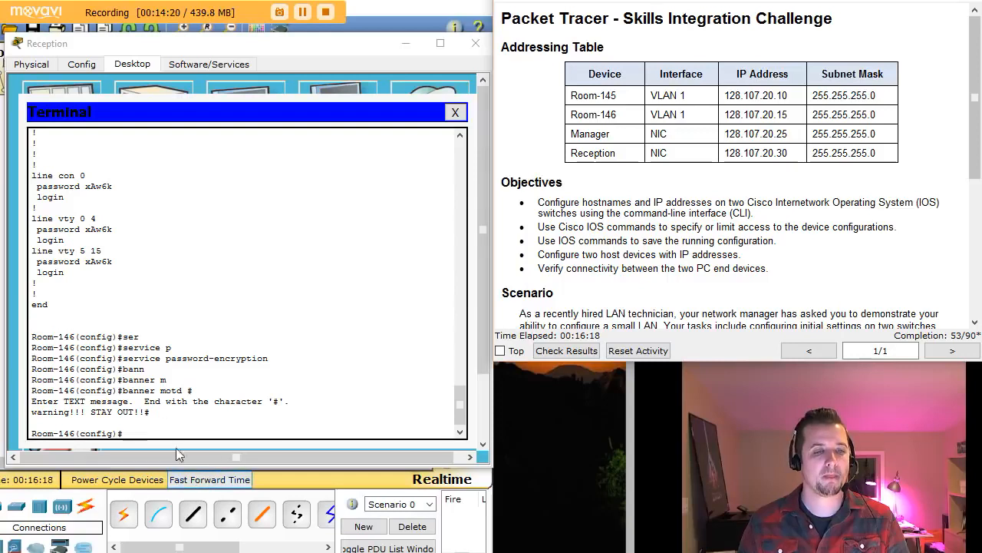
click(148, 433)
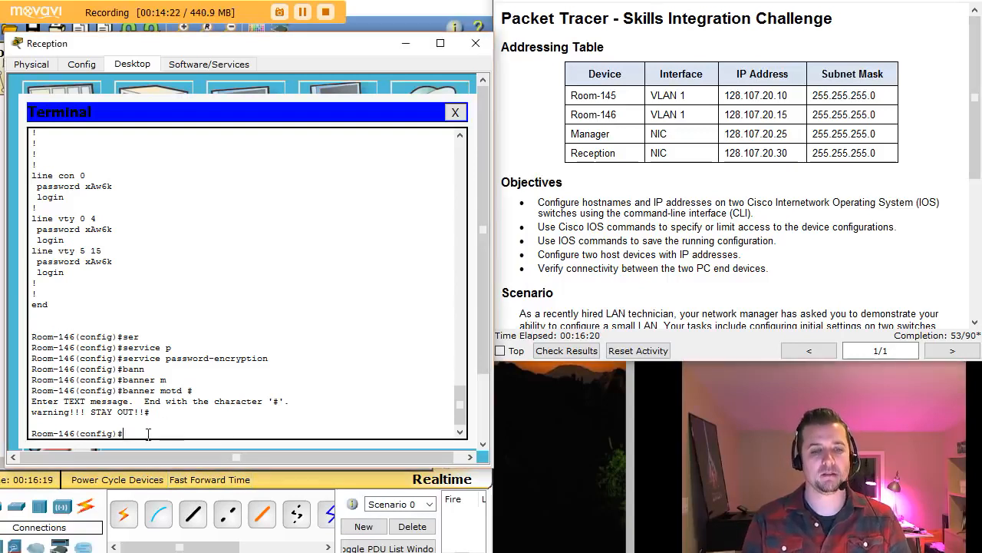
text(ing)
key(BackSpace)
key(BackSpace)
key(BackSpace)
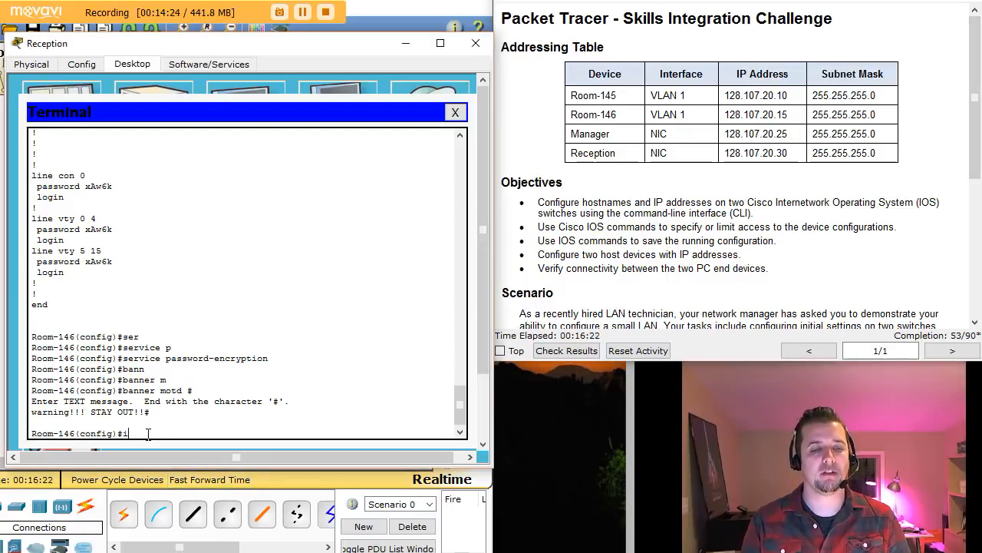
text(nt)
key(Tab)
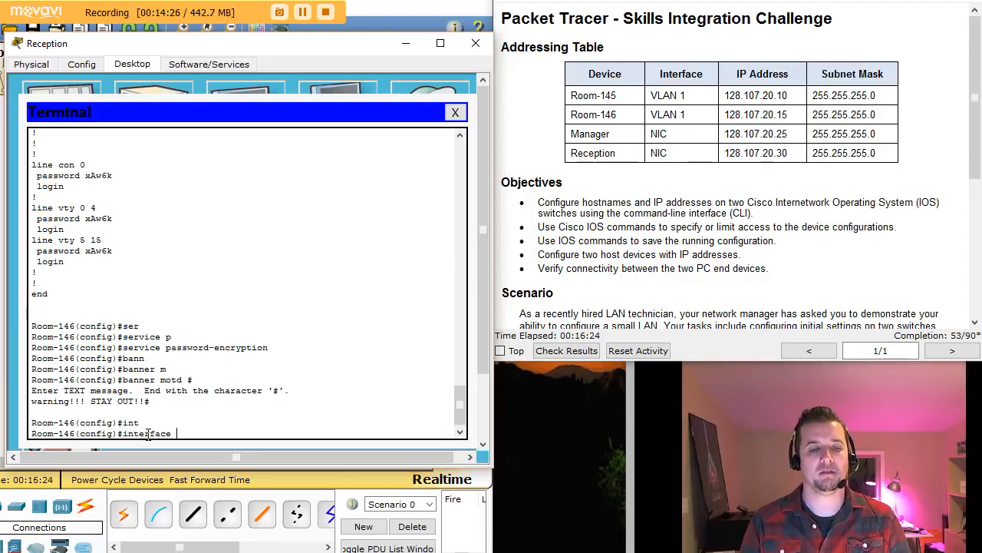
text(vlan)
text( 1)
key(Return)
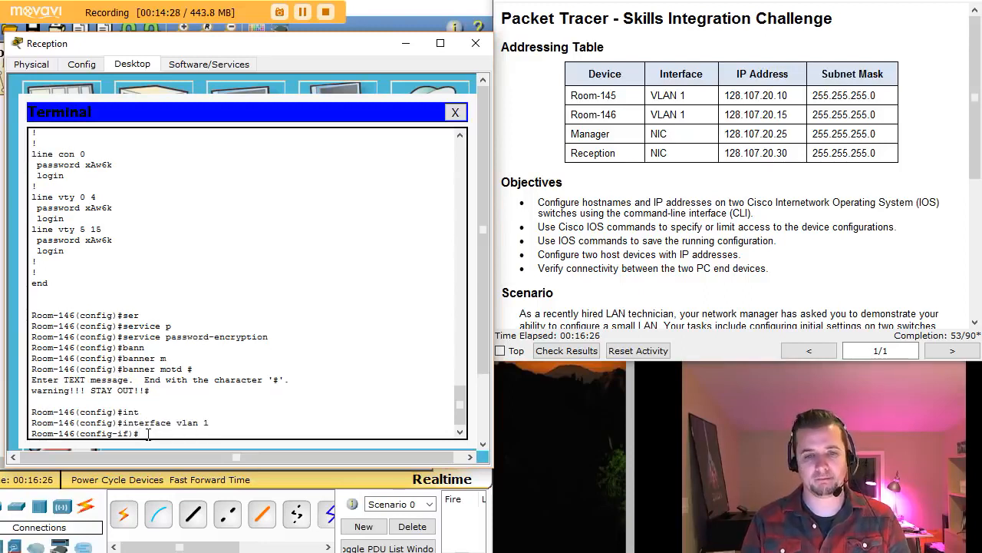
text(ip add)
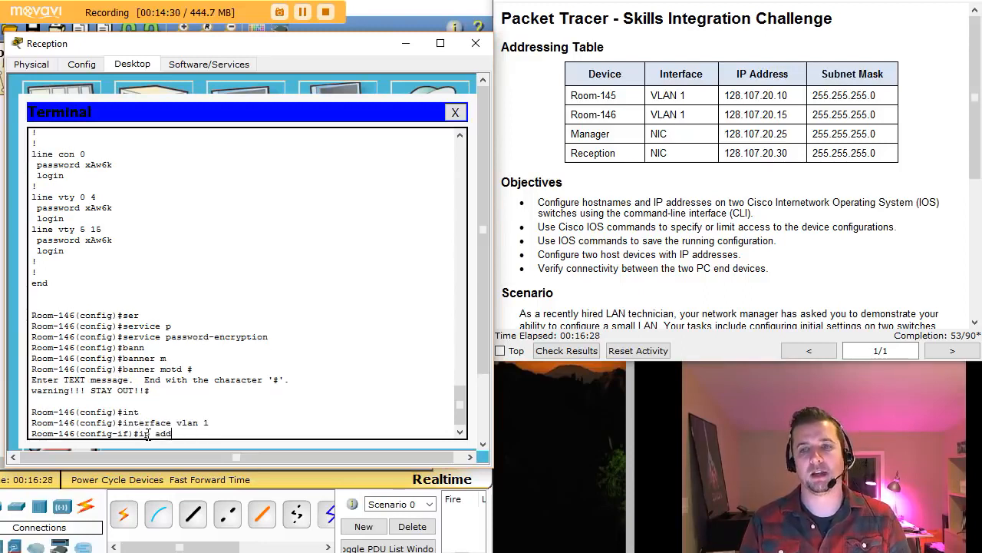
text( 128.)
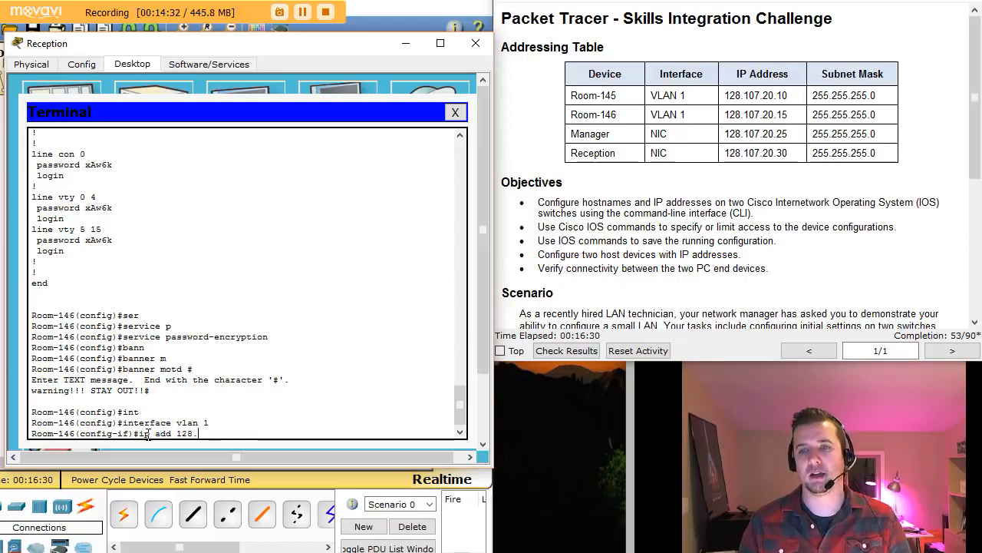
text(107.)
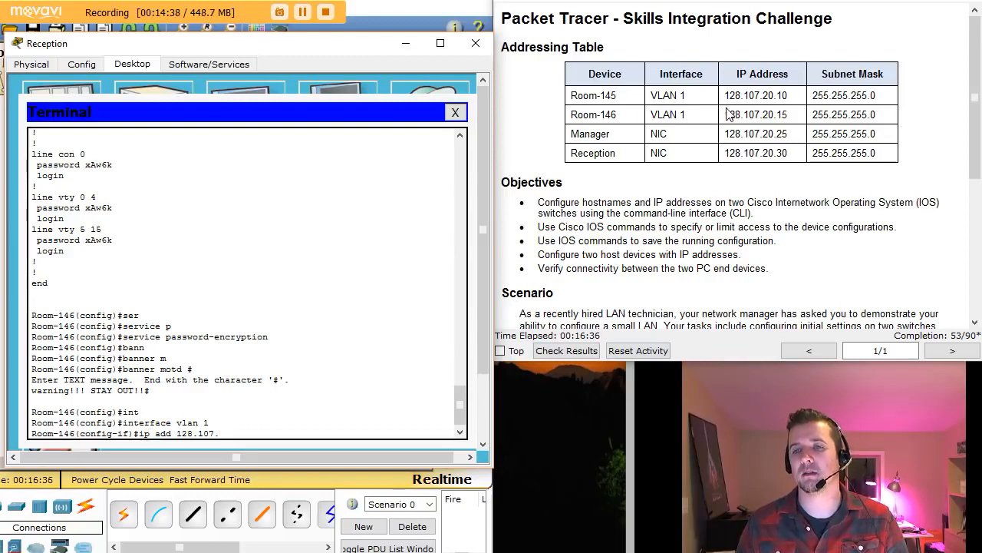
drag(725, 114, 796, 113)
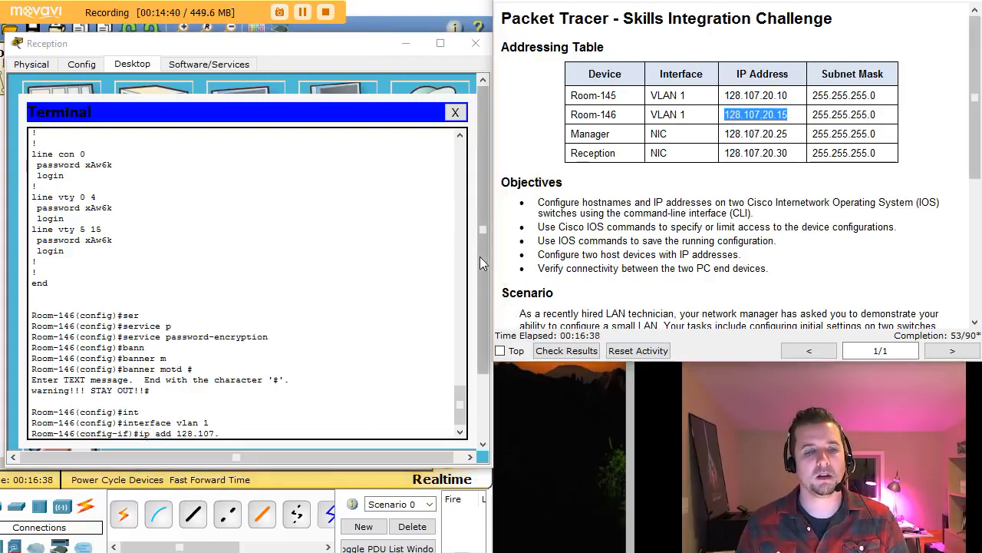
click(276, 428)
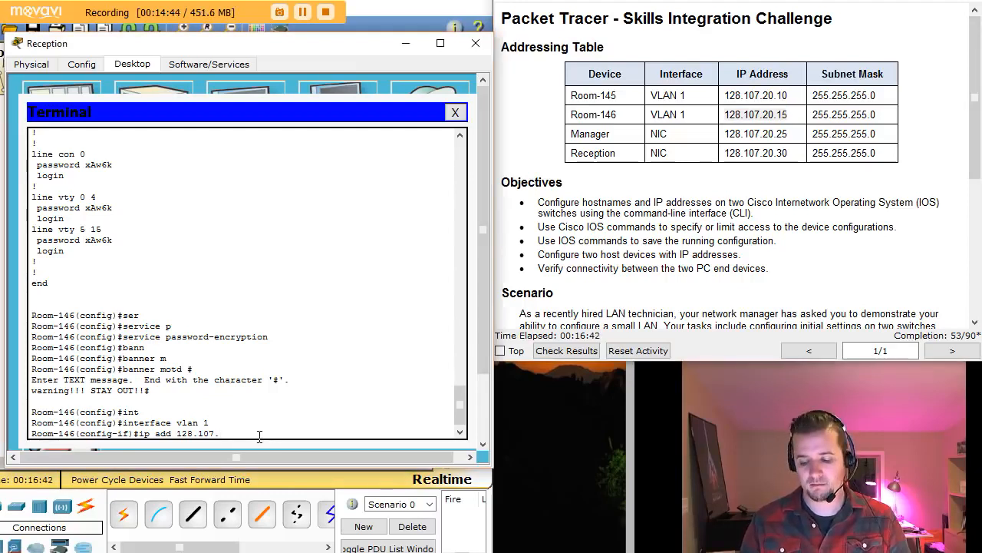
text(15 255.255.255.0)
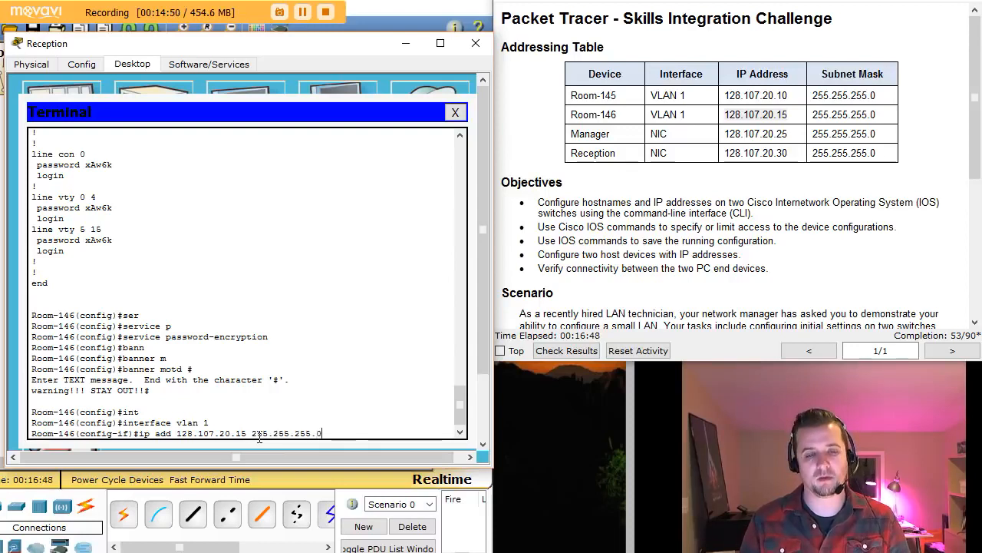
key(Return)
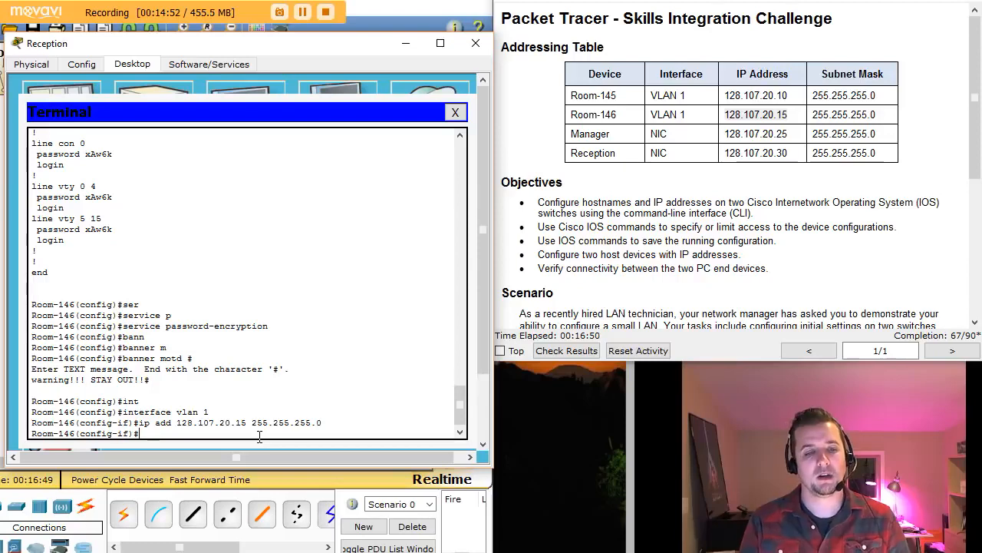
- Bring VLAN 1 up with no shutdown and exit the interface
text(no shut)
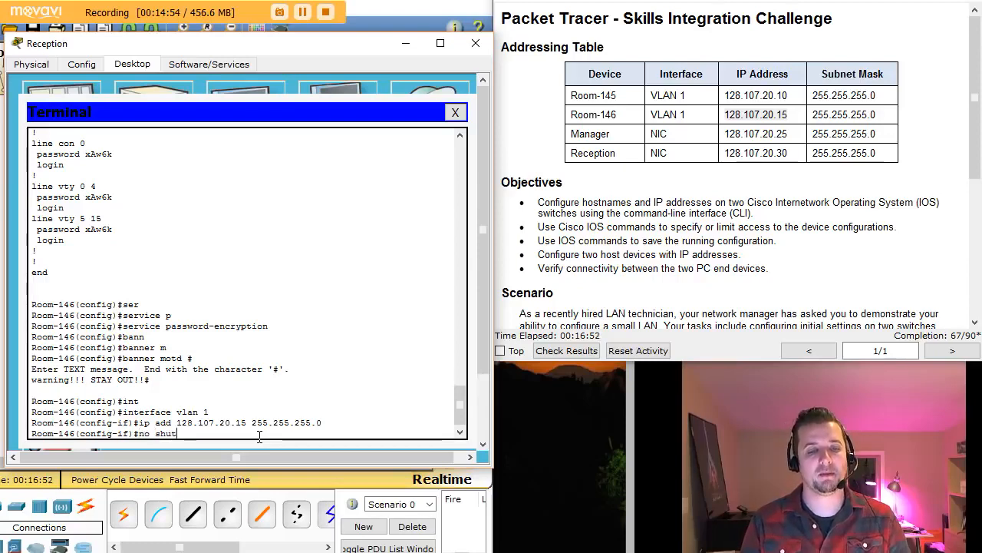
key(Return)
key(Return)
key(Return)
key(Return)
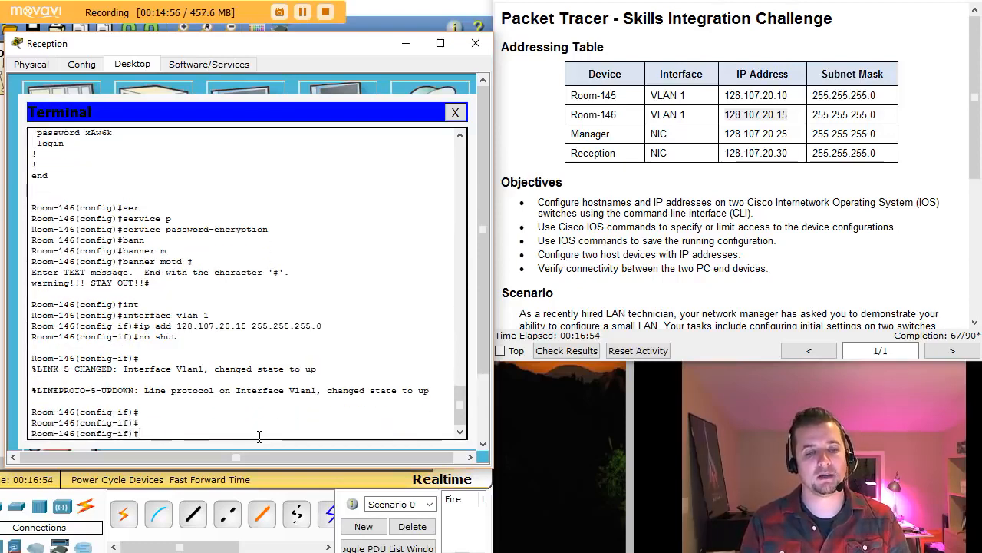
text(exit)
key(Return)
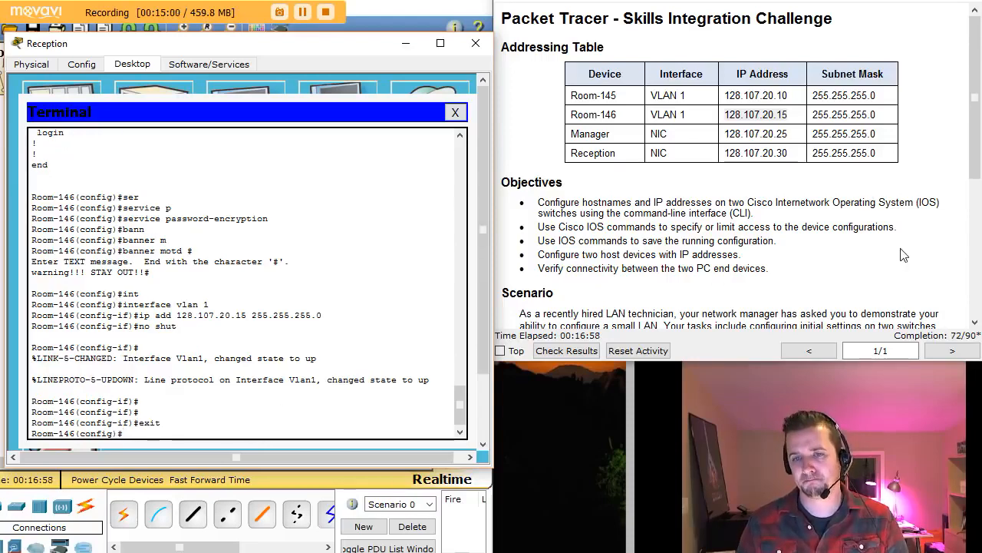
- Scroll the instructions to the requirements list and highlight the save-configurations requirement
click(975, 323)
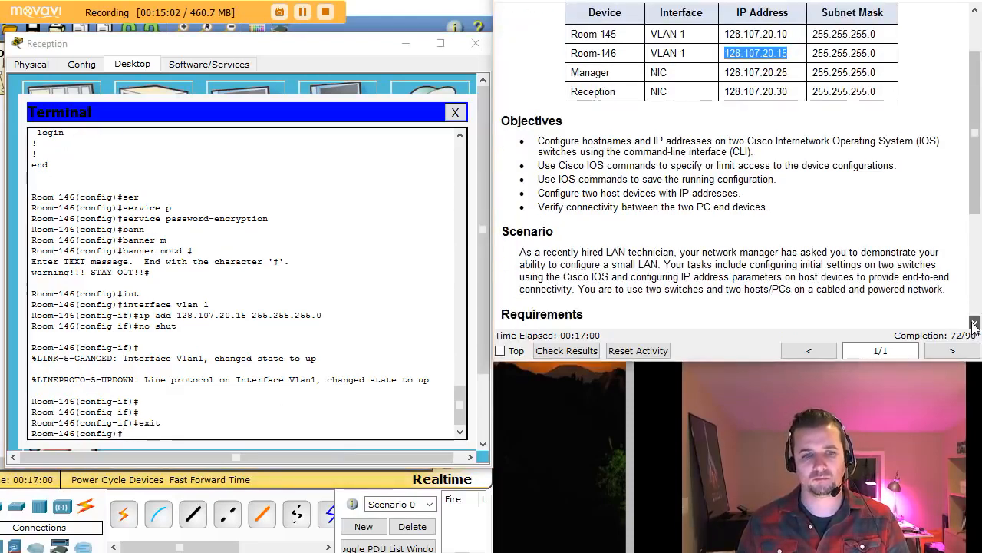
scroll(975, 323, down, 5)
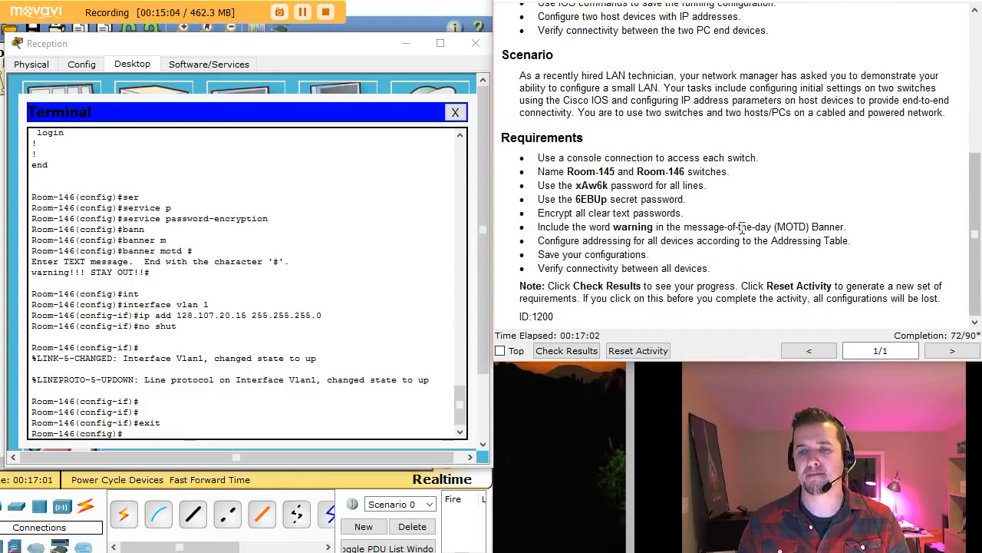
drag(563, 254, 657, 249)
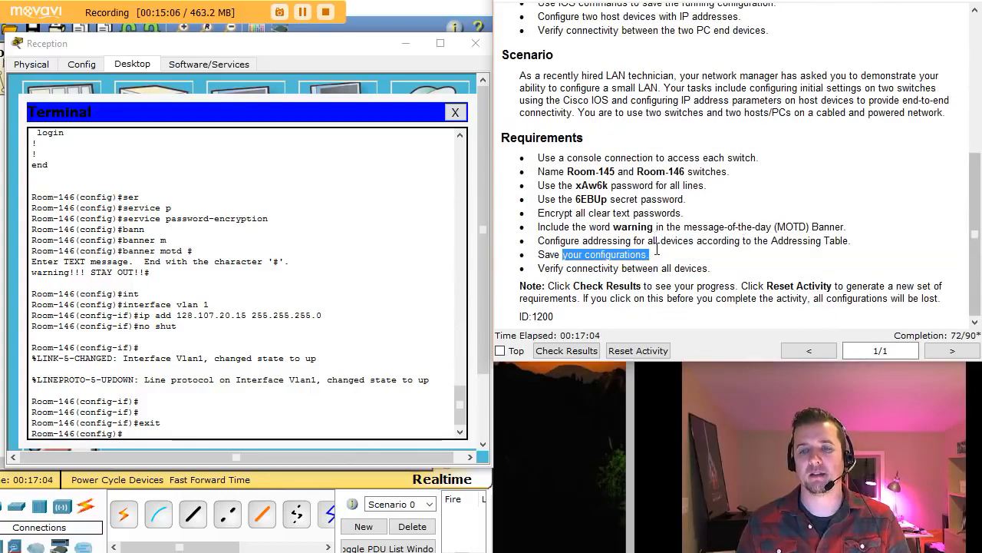
- On Room-146, leave config mode and copy running-config to startup-config, accepting the default filename
click(155, 432)
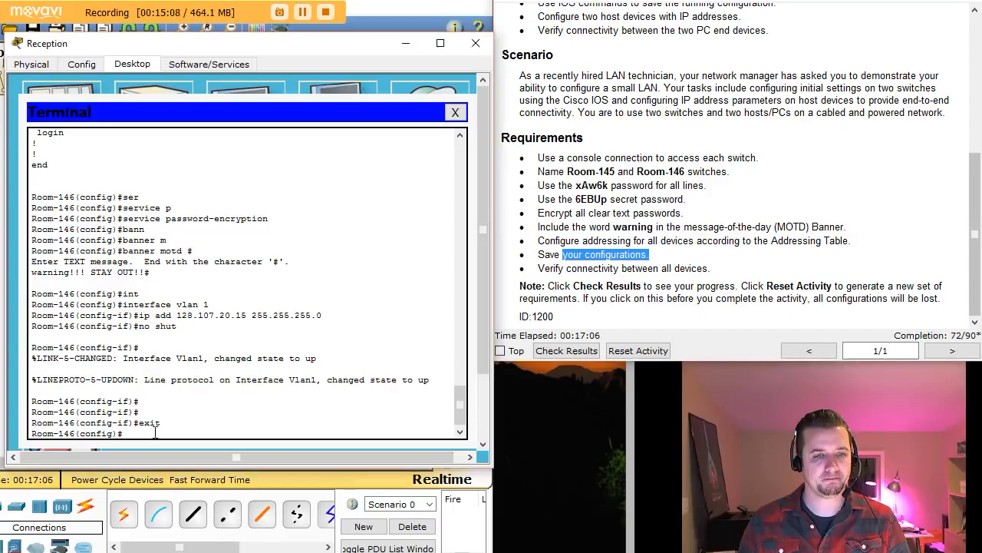
key(ctrl+z)
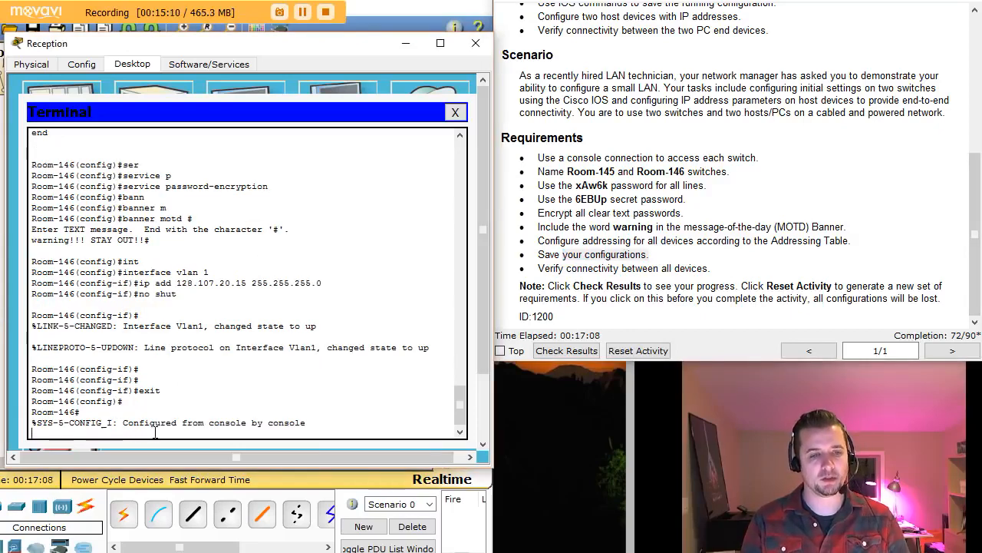
key(Return)
key(Return)
key(Return)
text(copy run)
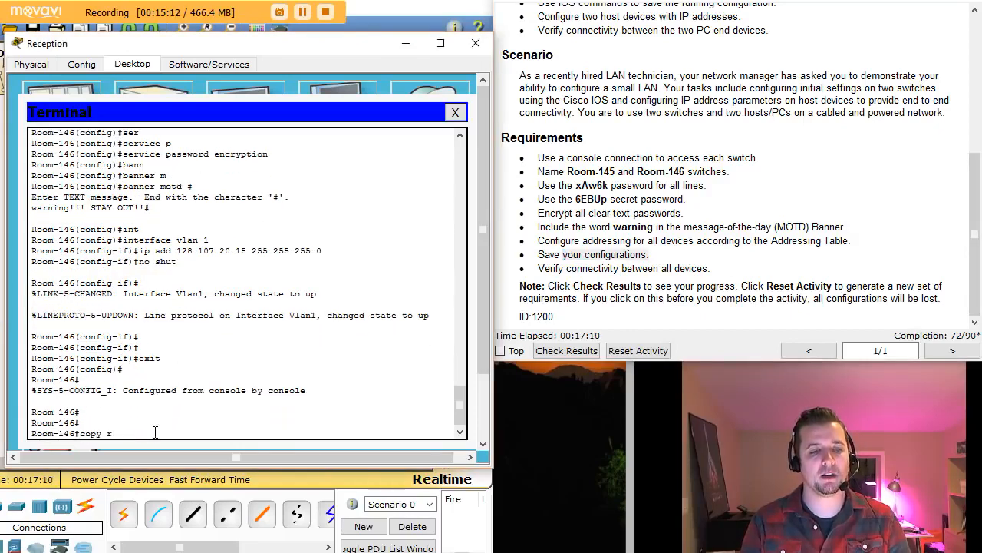
key(Tab)
text(st)
key(Tab)
key(Return)
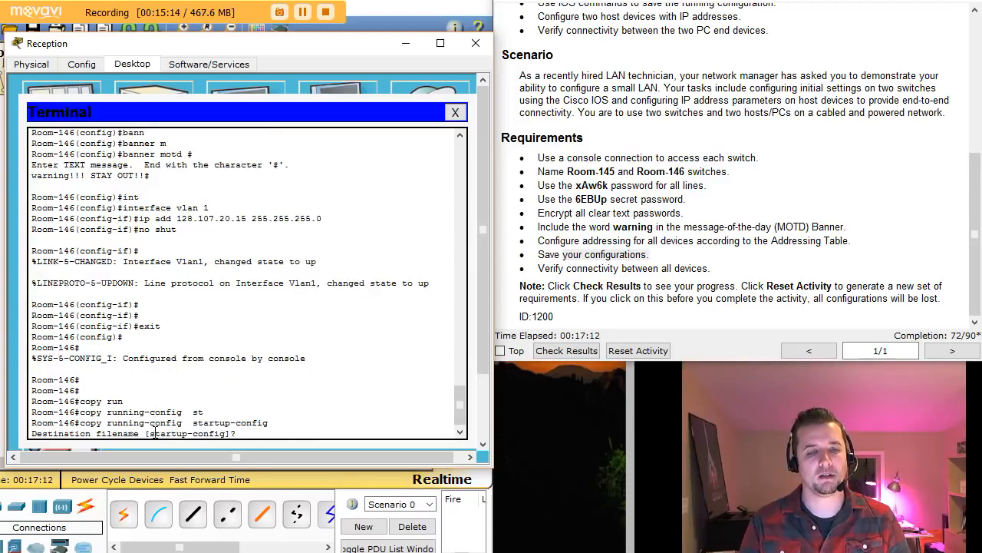
key(Return)
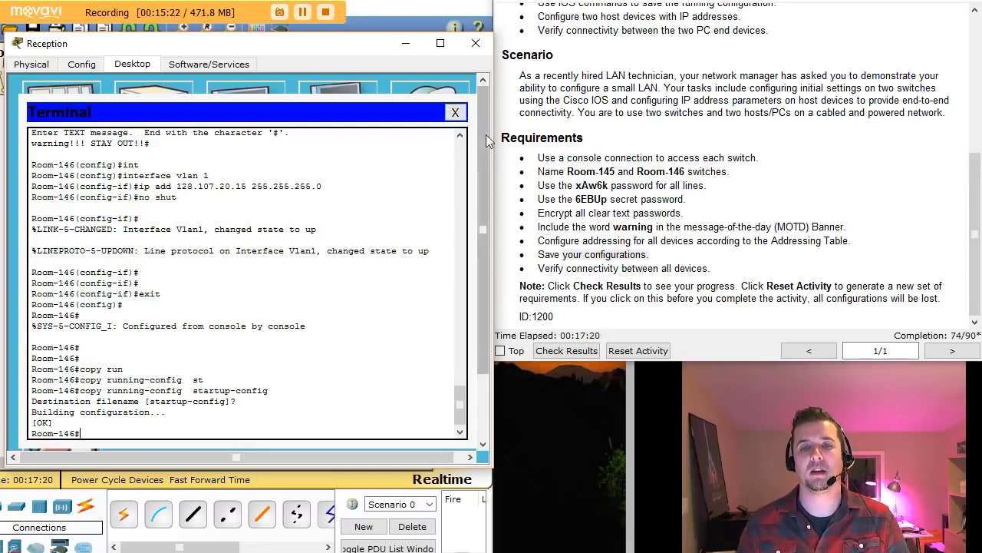
- Close the switch console and open the Reception PC's IP settings, noting its address in the addressing table
click(454, 113)
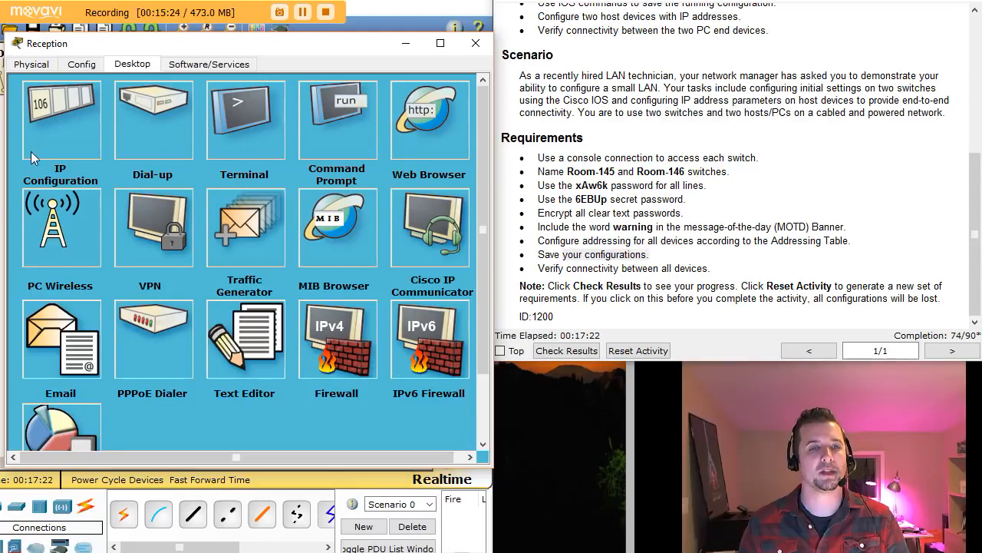
click(41, 108)
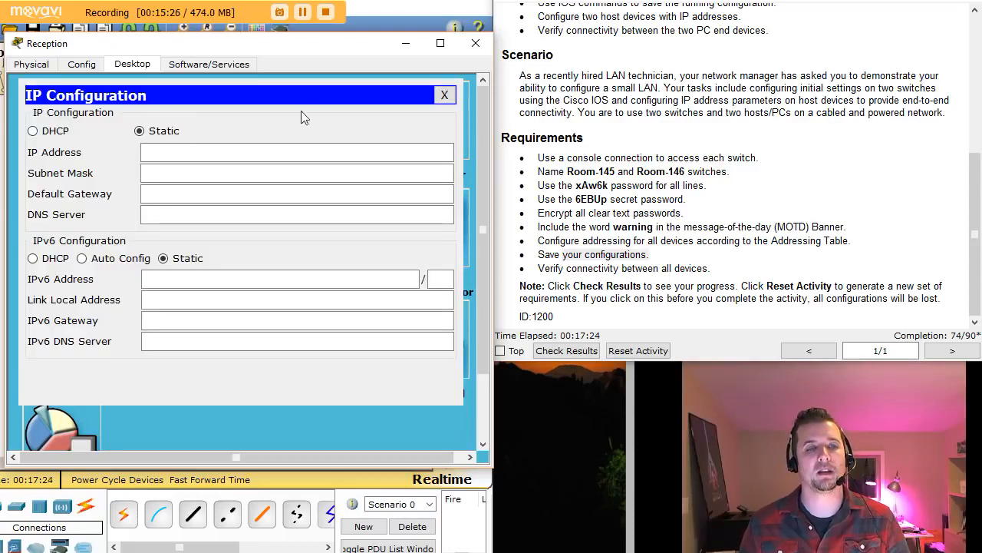
drag(975, 184, 973, 42)
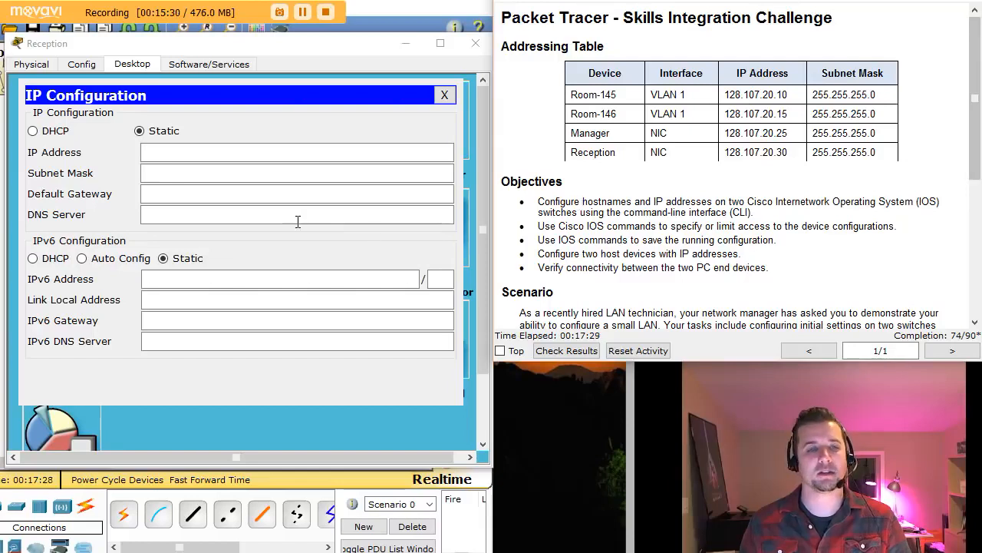
drag(723, 152, 788, 154)
- Set the Reception PC to IP 128.107.20.30 with subnet mask 255.255.255.0
click(157, 151)
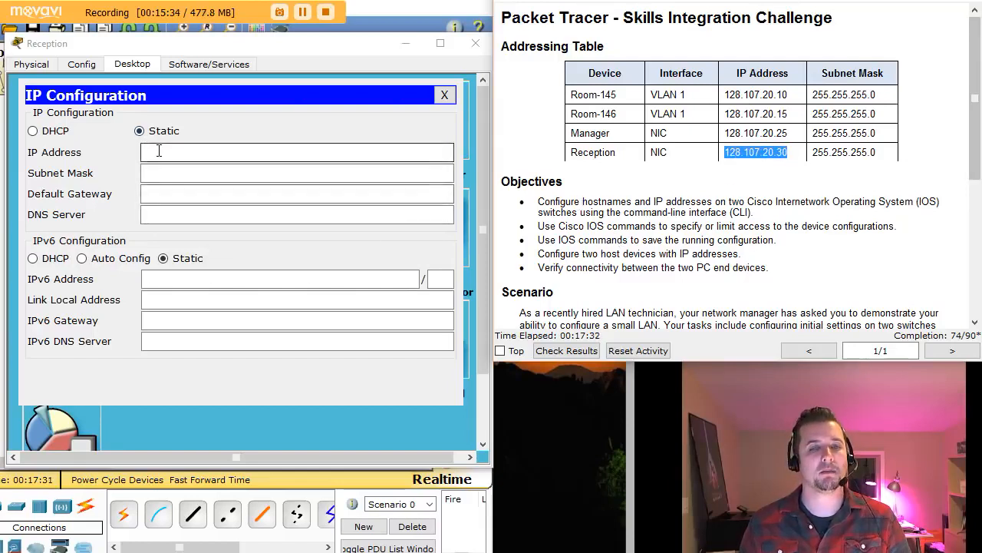
text(128.107)
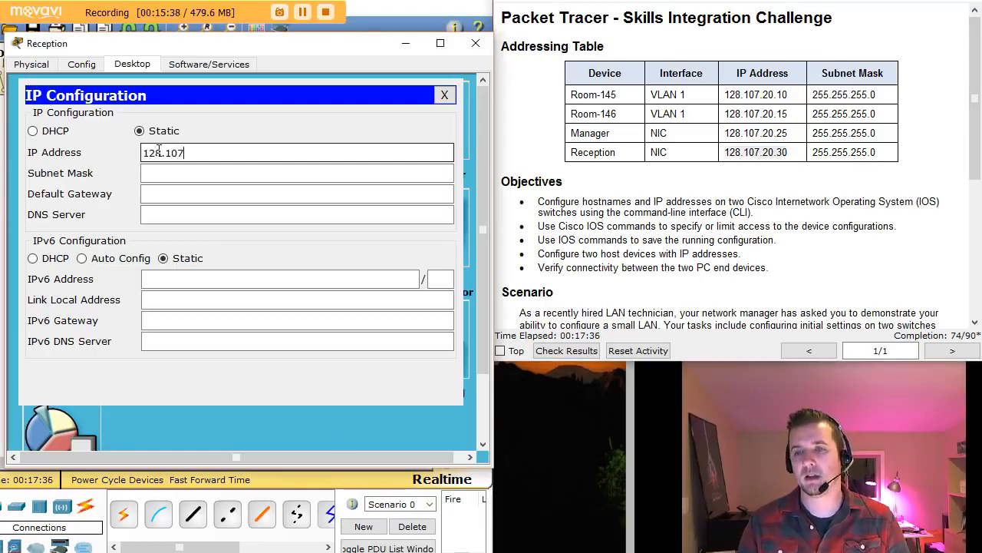
text(.20.30 )
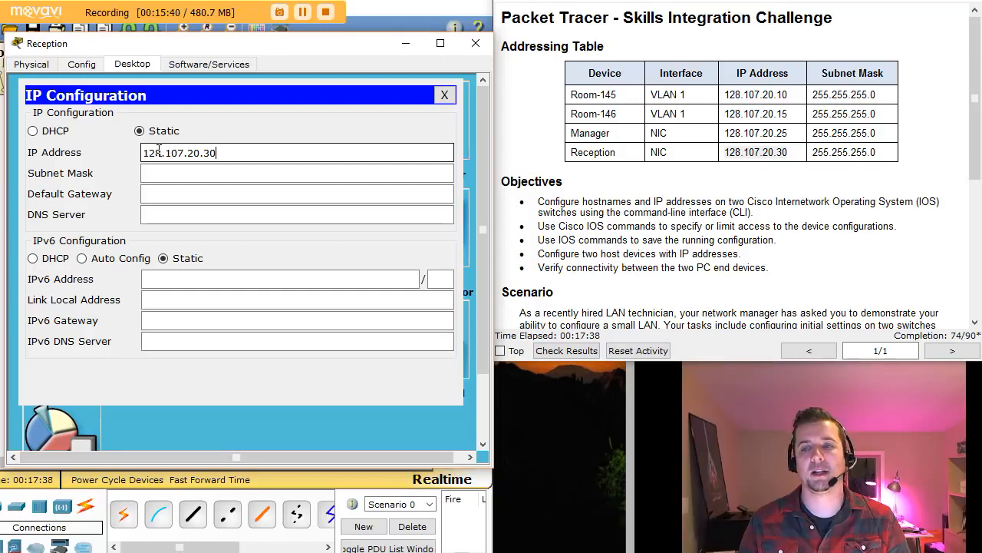
text(2)
key(BackSpace)
key(BackSpace)
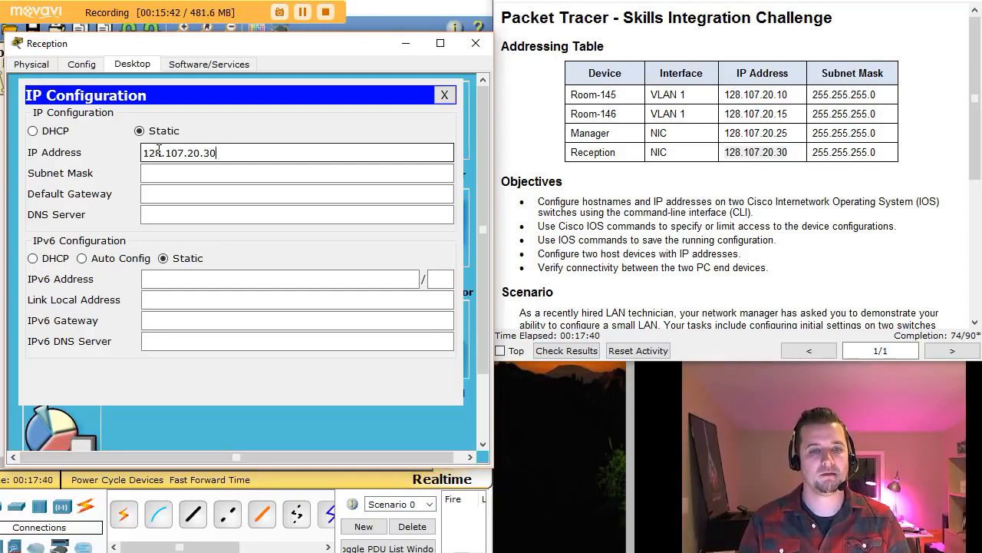
key(Tab)
key(Left)
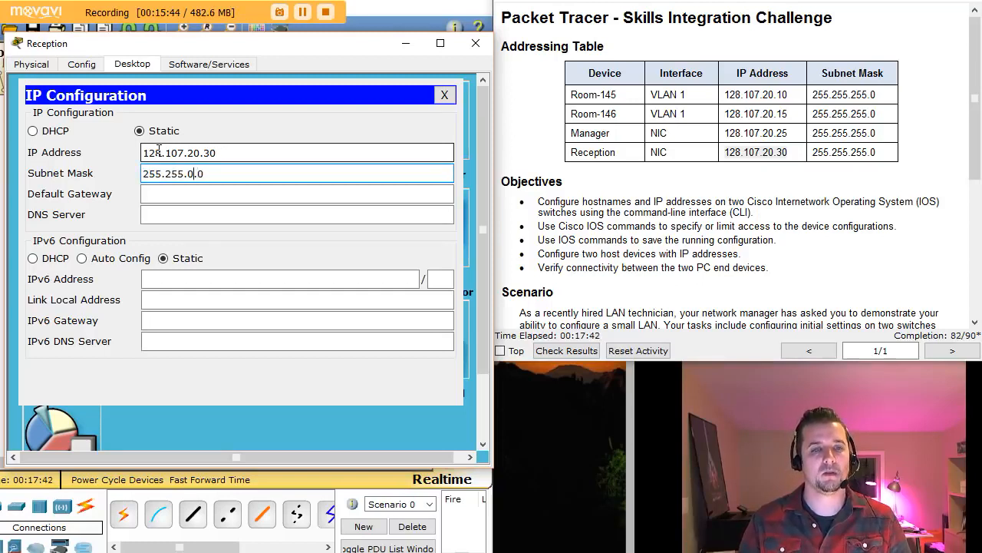
key(BackSpace)
key(BackSpace)
text(255.)
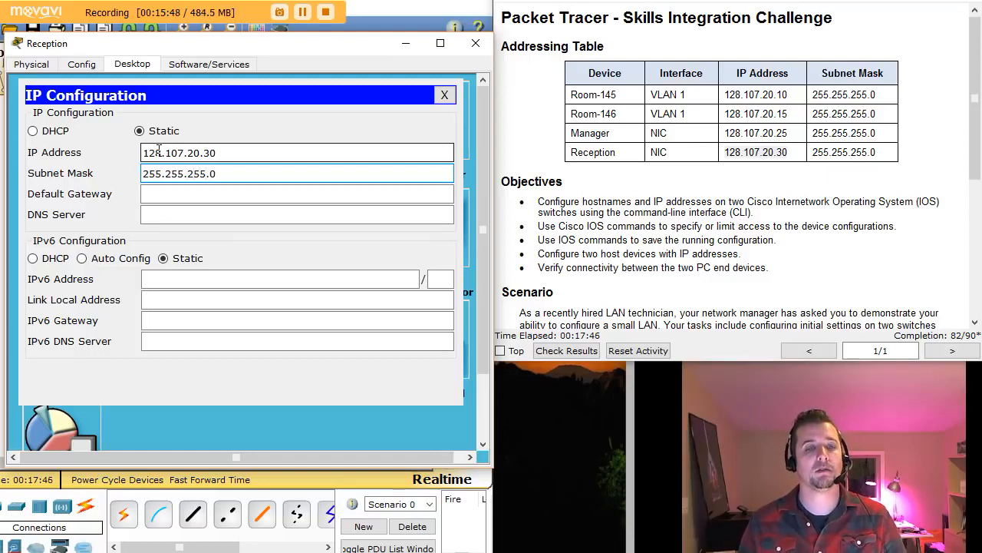
click(445, 95)
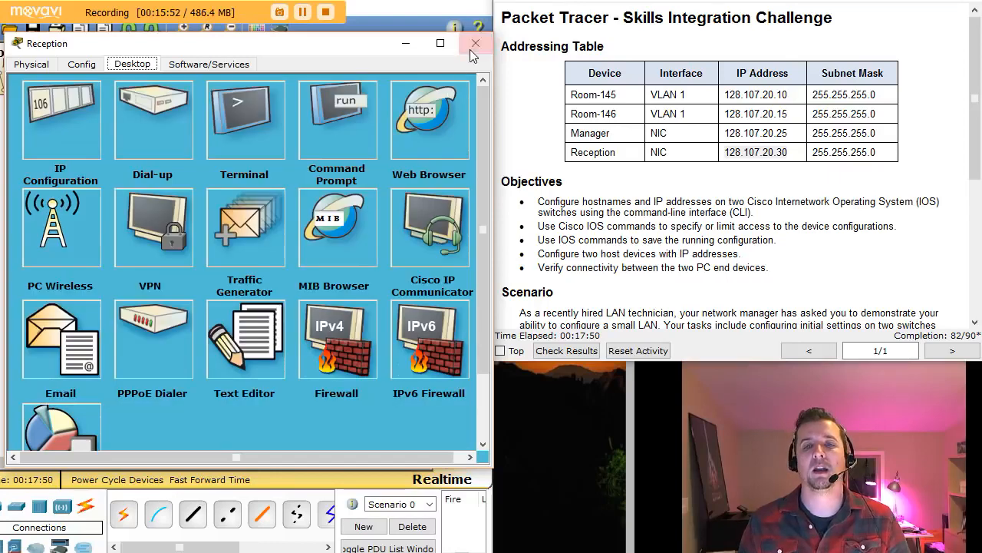
- Run ipconfig on the Reception PC to check its address and mask
click(357, 119)
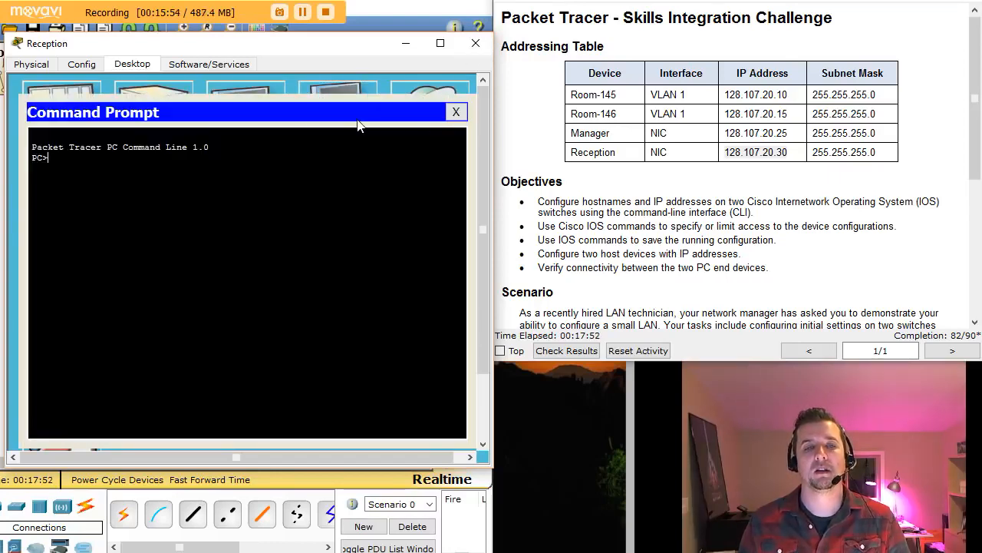
text(ipconf)
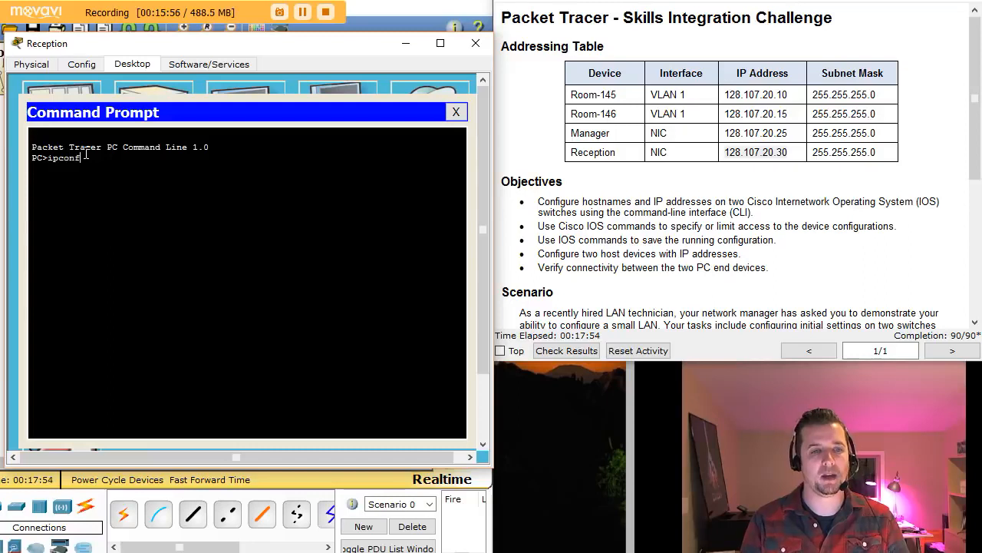
text(ig)
key(Return)
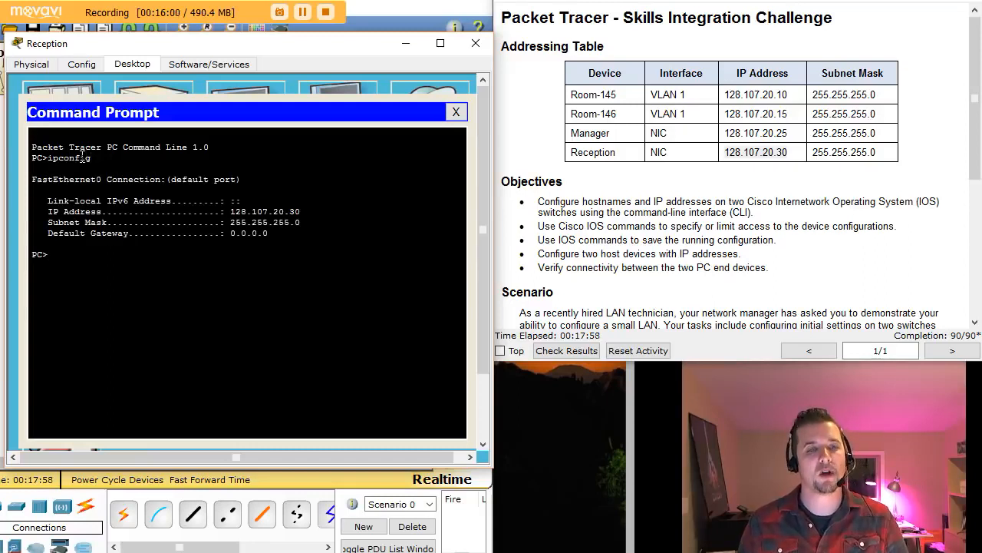
drag(226, 211, 319, 225)
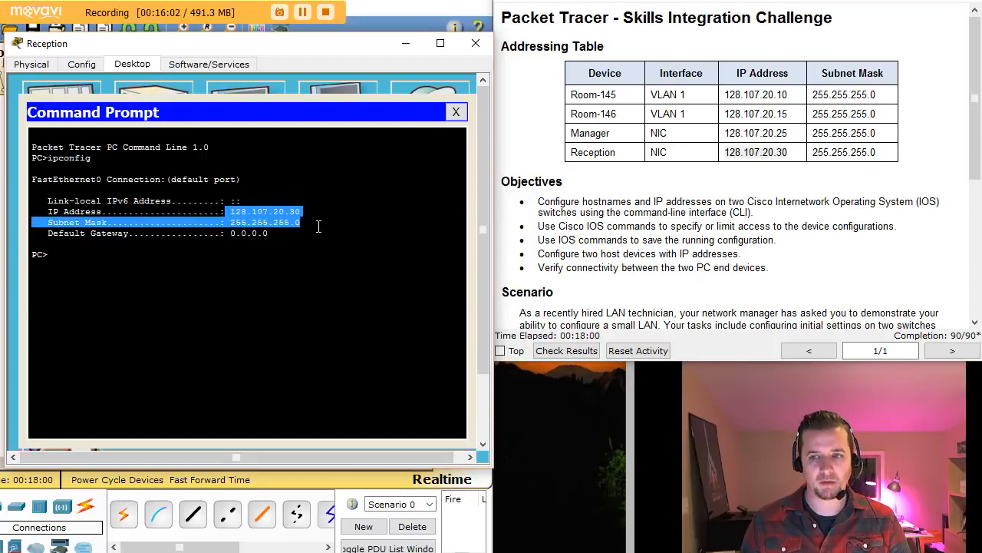
click(170, 265)
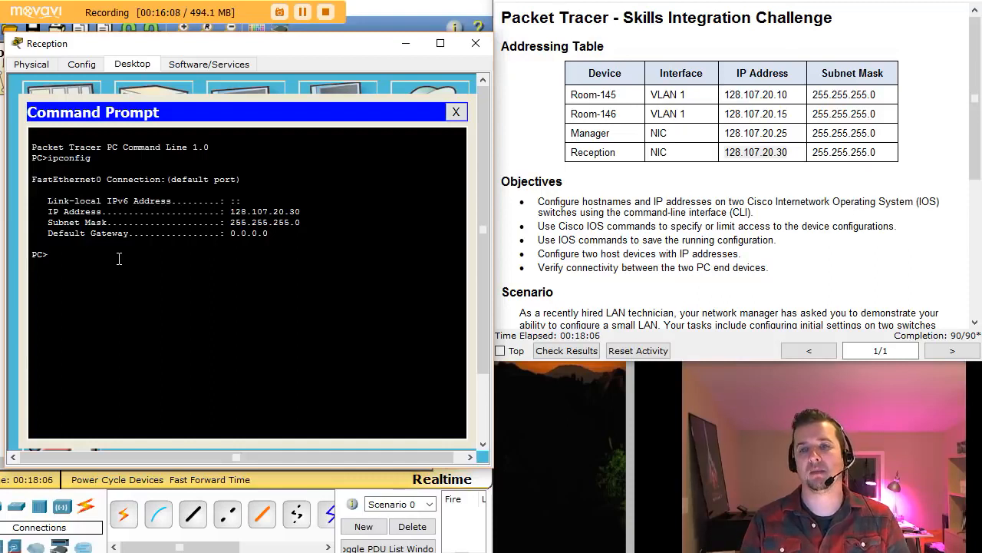
- Ping Manager at 128.107.20.25, then run ping -t, stop it, and exit the prompt
text(ping 1)
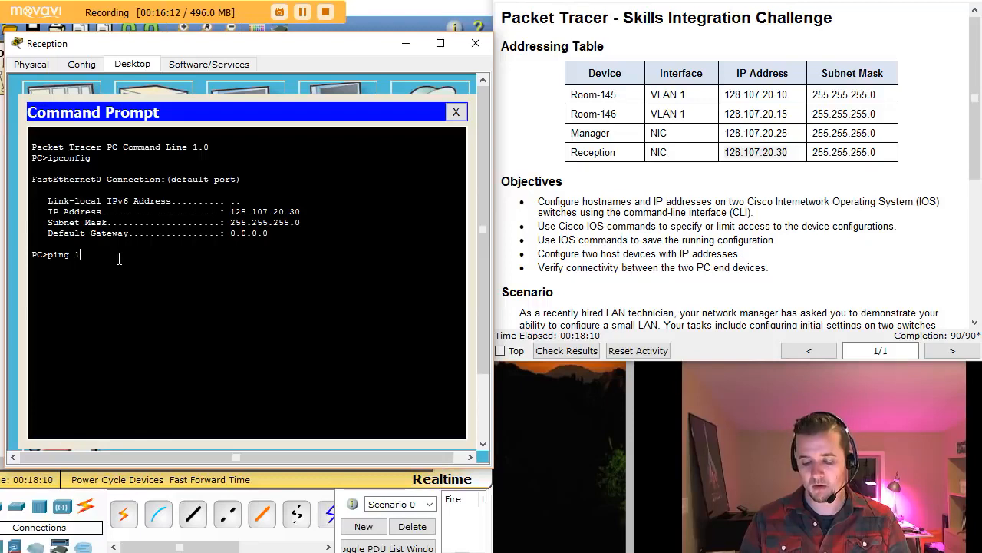
text(28.107.20.25)
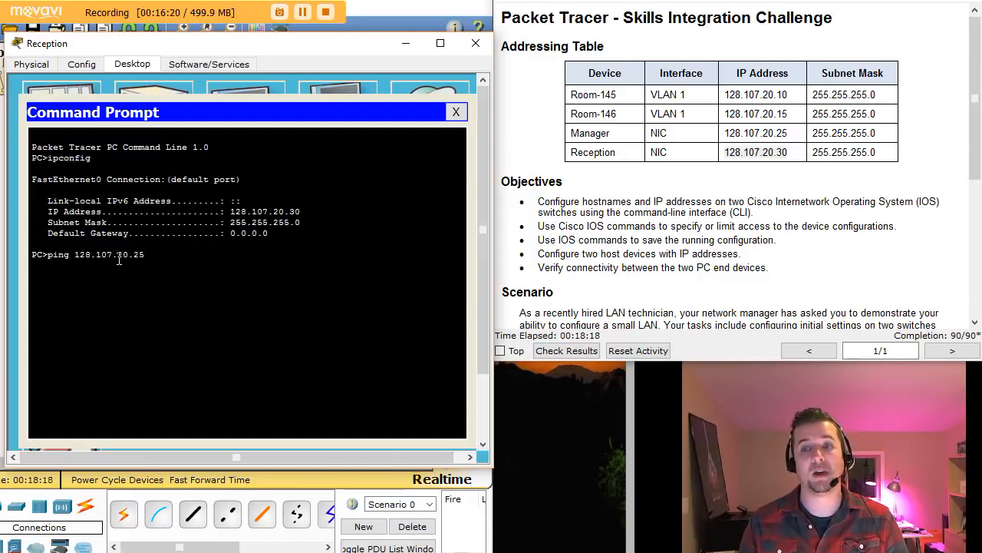
key(Return)
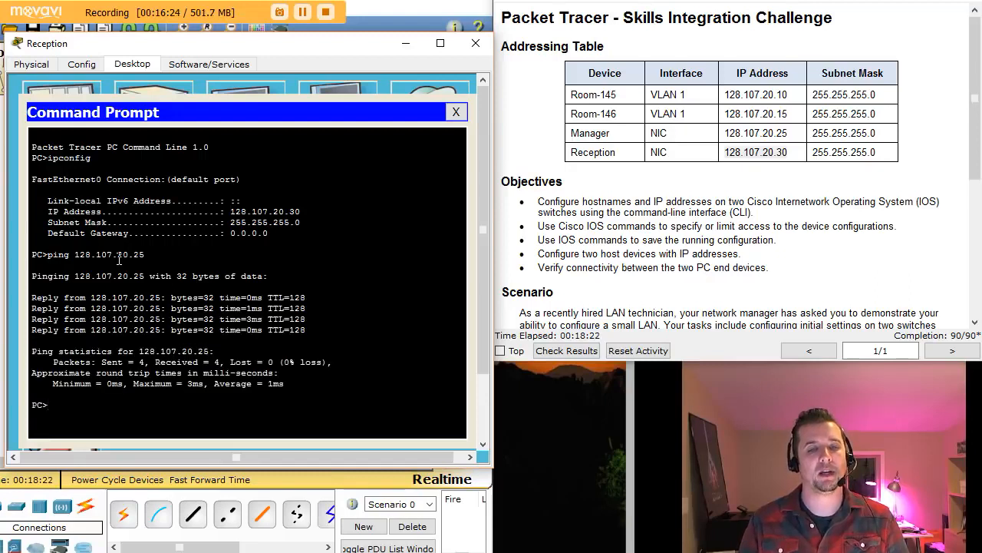
key(Up)
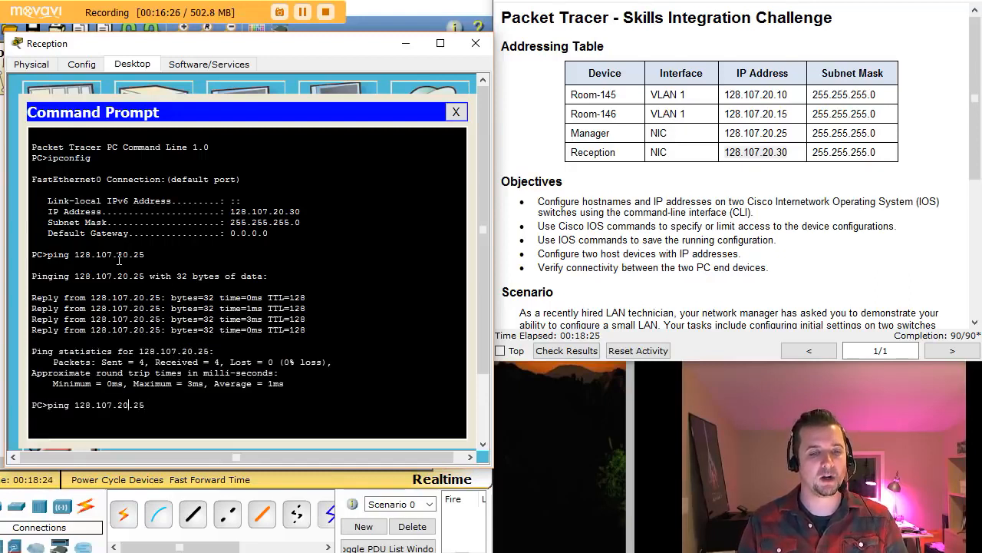
text(-t)
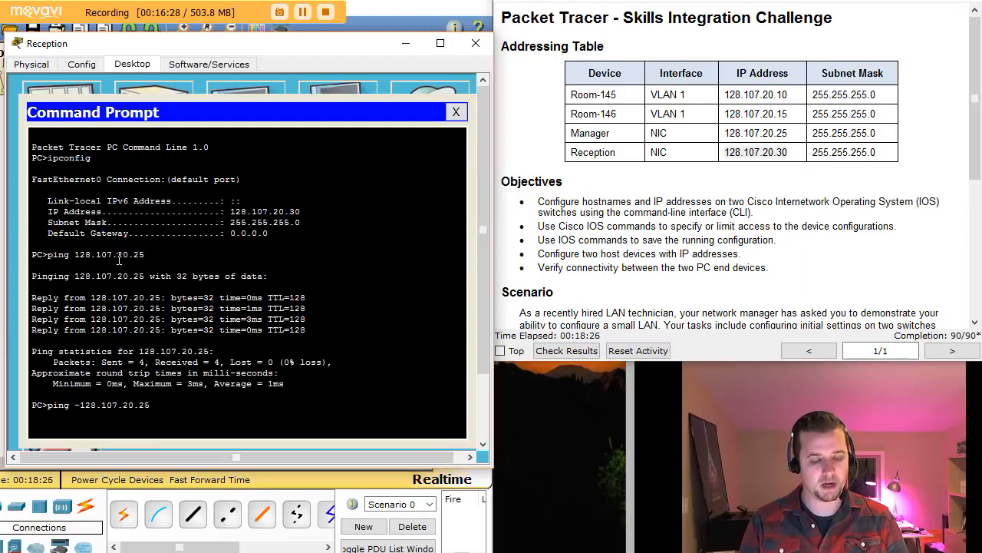
key(Return)
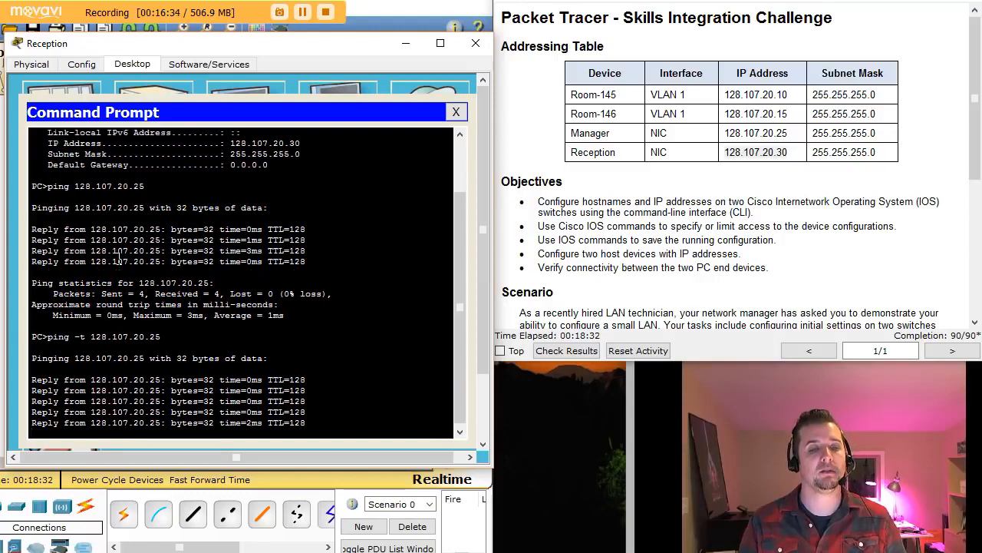
key(ctrl+c)
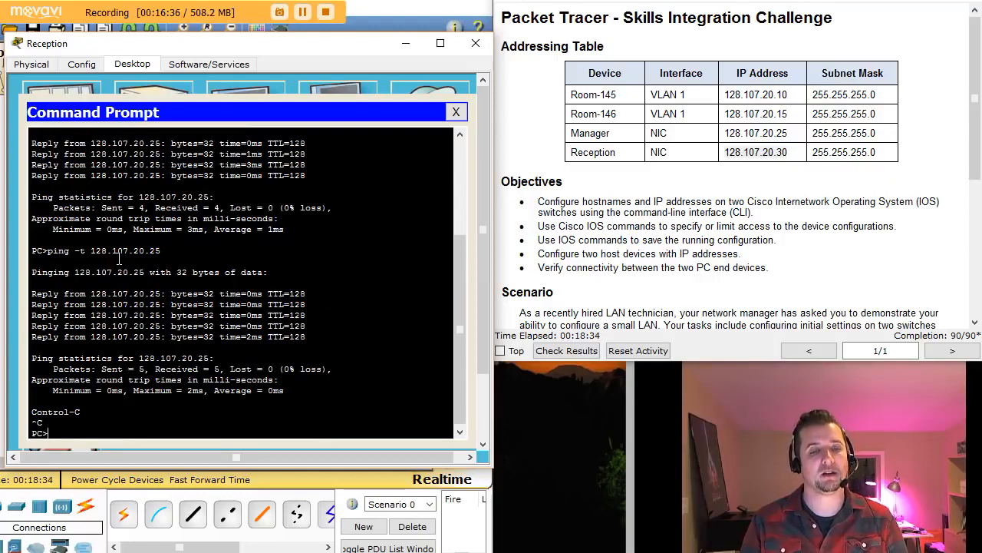
text(exit)
key(Return)
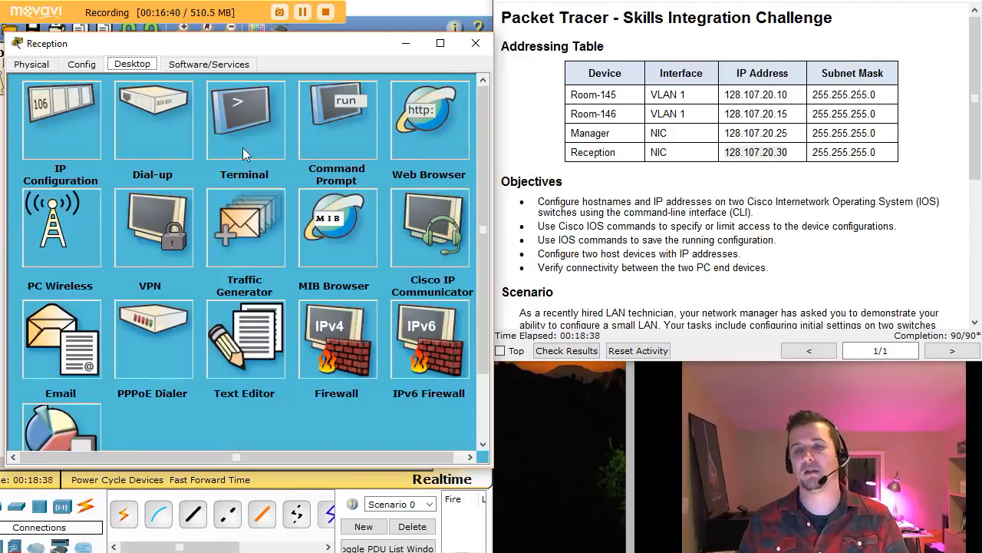
- Scroll the activity instructions down to the Requirements section
click(824, 230)
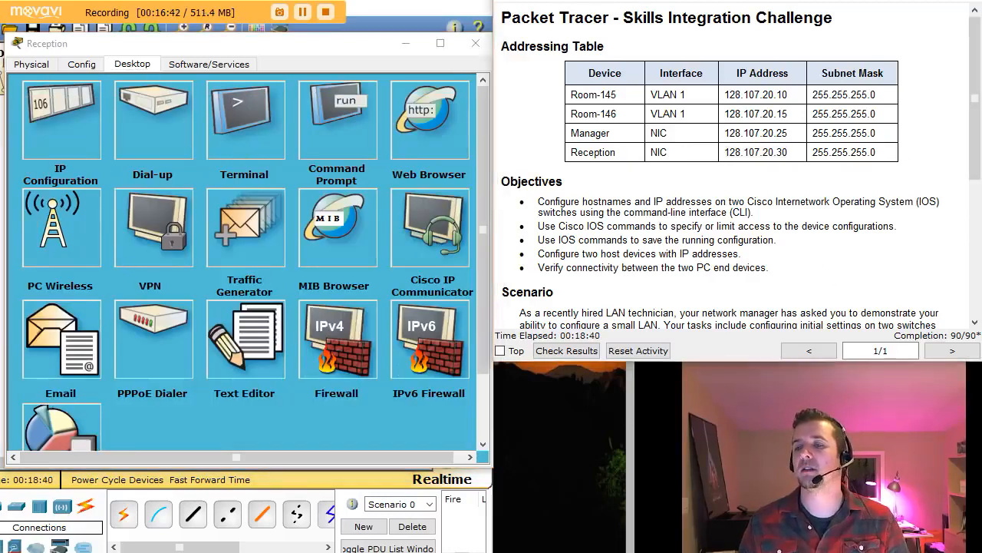
drag(977, 169, 957, 352)
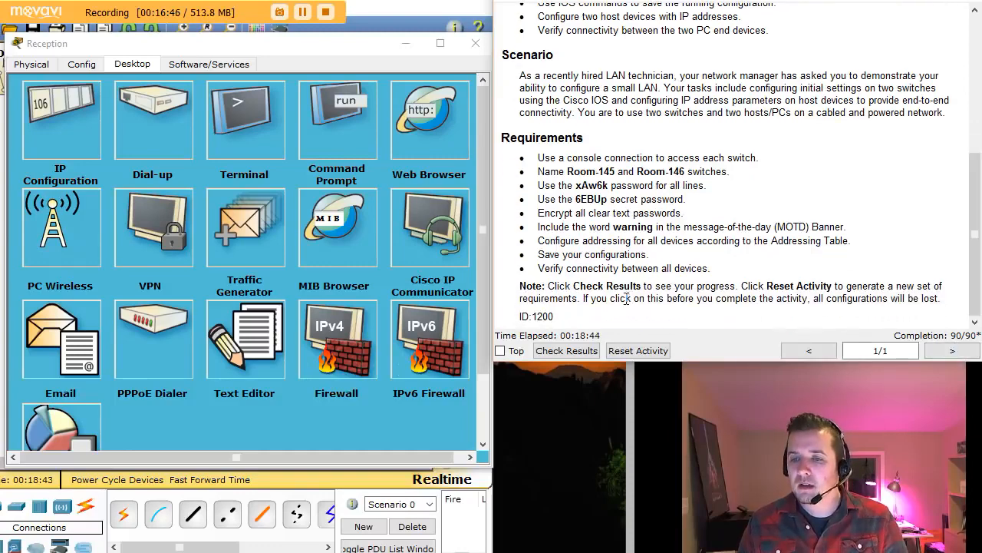